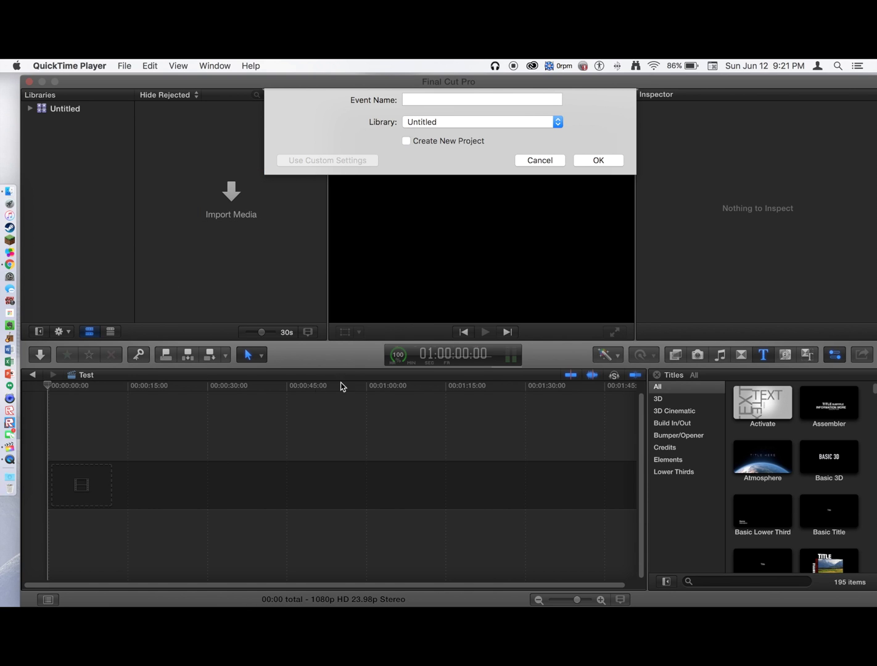
Cancel the New Event dialog and switch Final Cut Pro to full screen
left_click(540, 160)
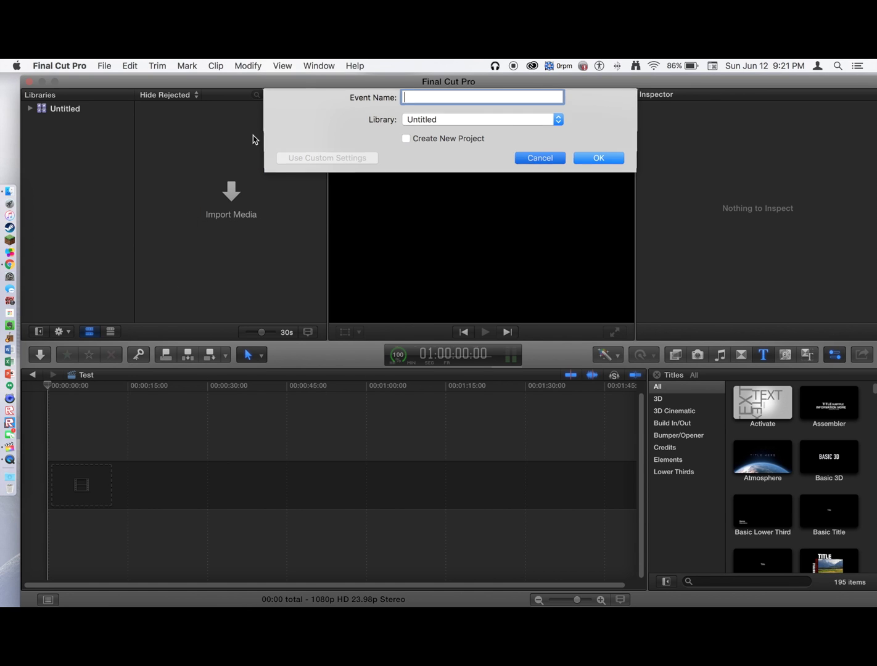
left_click(56, 82)
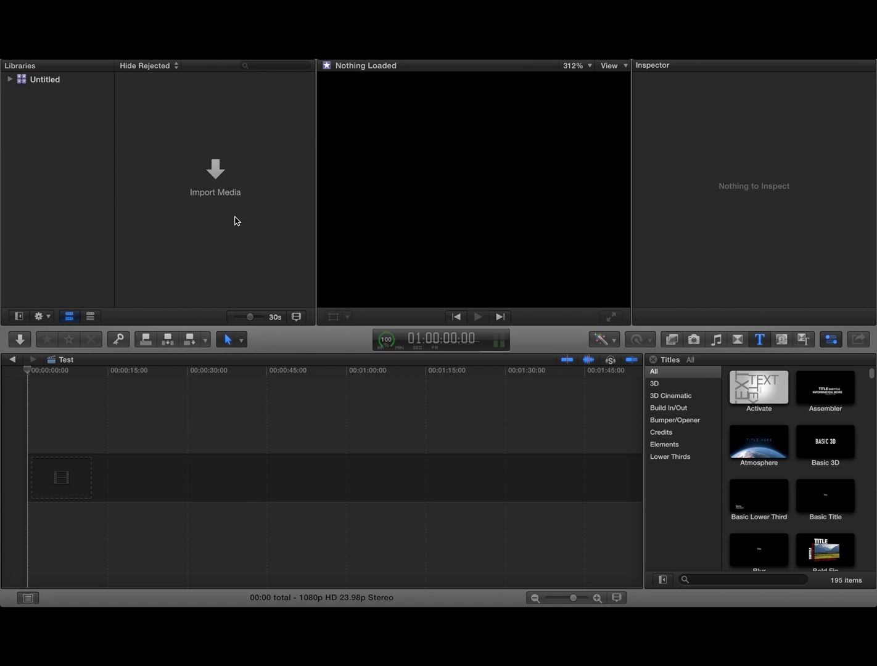
Close the keyword editor, then browse event 6-12-16, its Intro project and Smart Collections
left_click(119, 339)
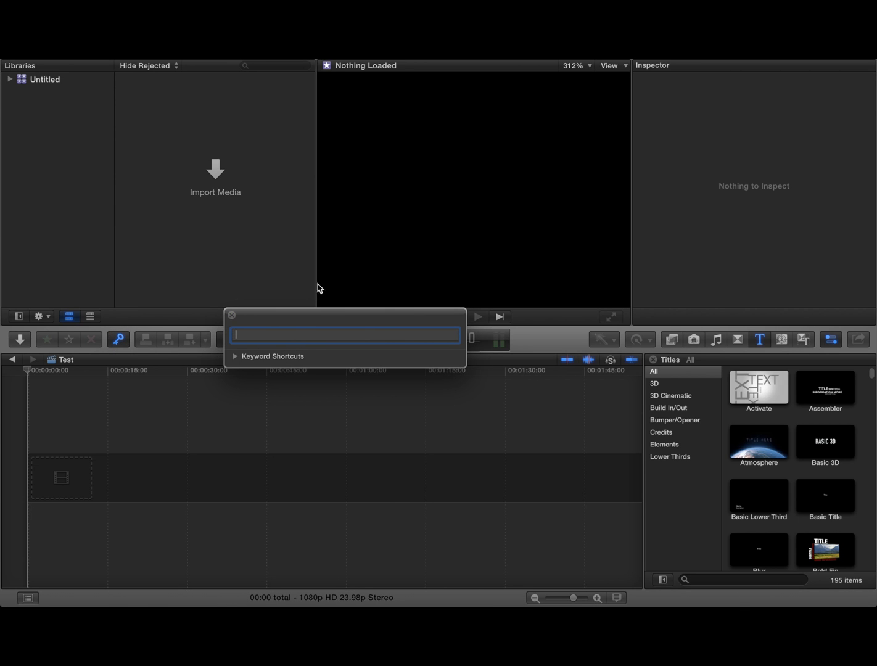
left_click(232, 317)
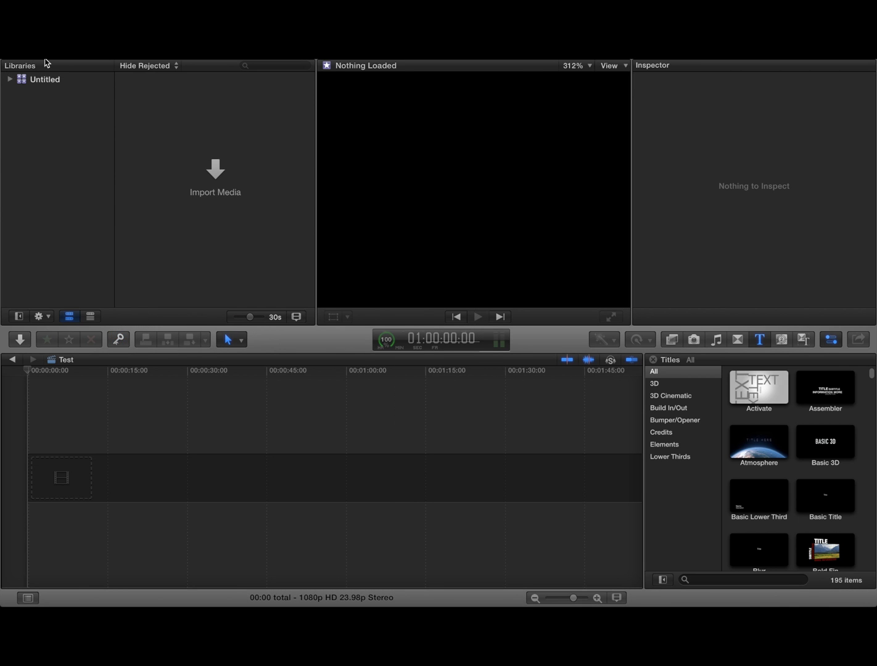
left_click(10, 79)
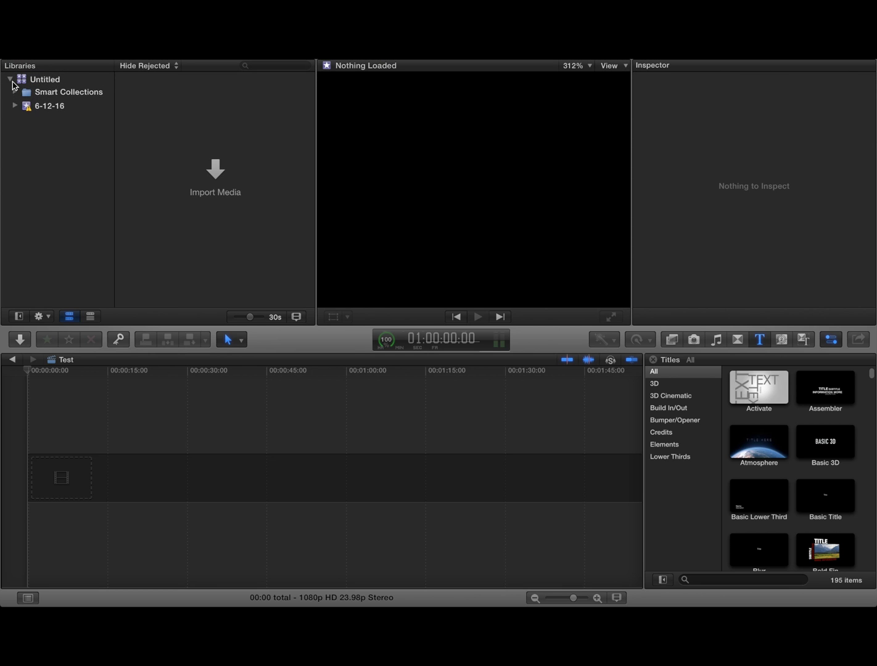
left_click(48, 107)
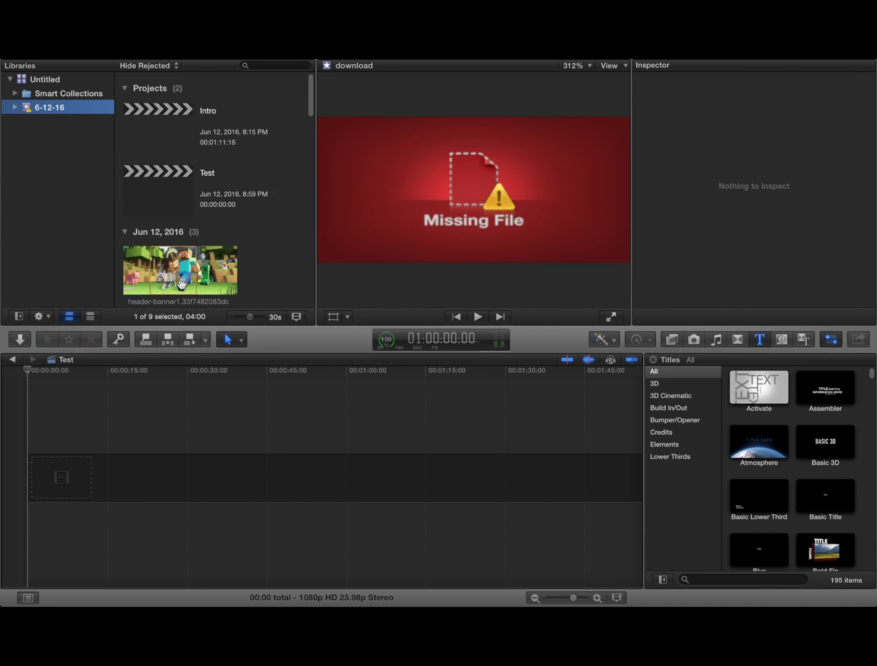
scroll(229, 283, "down", 3)
scroll(205, 284, "down", 3)
scroll(184, 287, "down", 3)
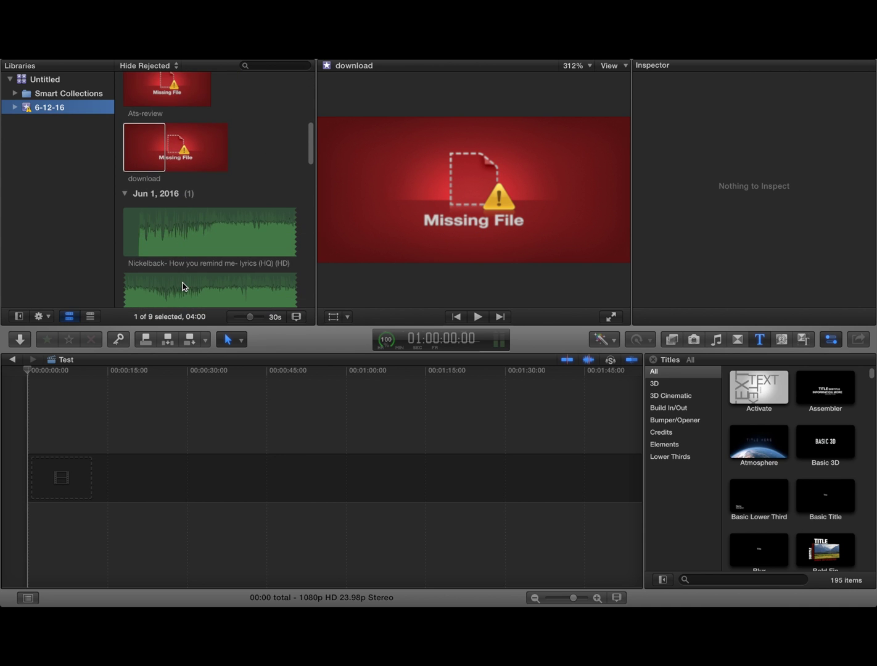
scroll(184, 286, "down", 2)
scroll(183, 274, "up", 4)
scroll(181, 260, "up", 4)
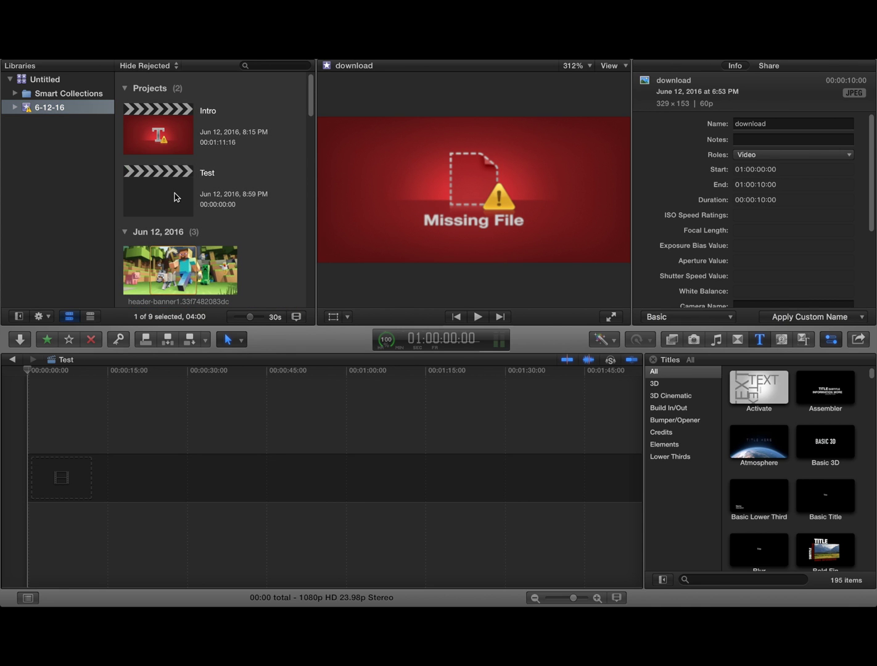
left_click(153, 142)
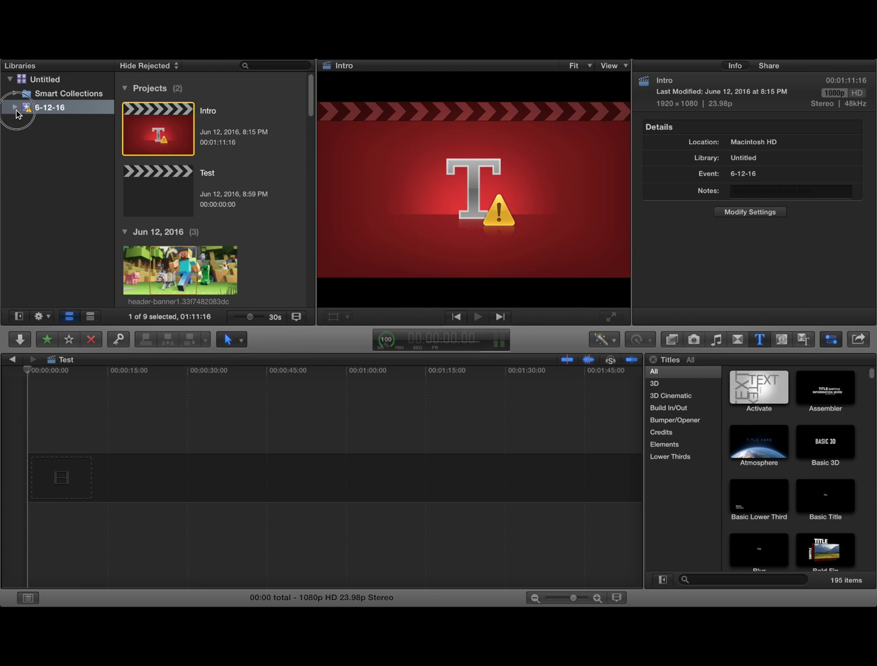
left_click(14, 93)
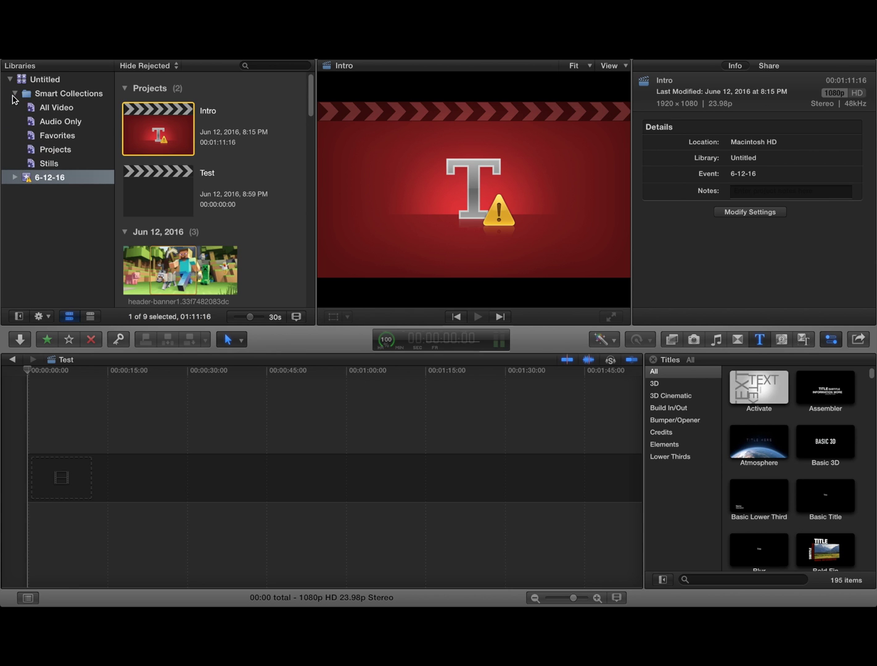
left_click(15, 94)
Name a new event 'Test Trailer for Youtube' in the Untitled library, leaving Create New Project unchecked
left_click(9, 80)
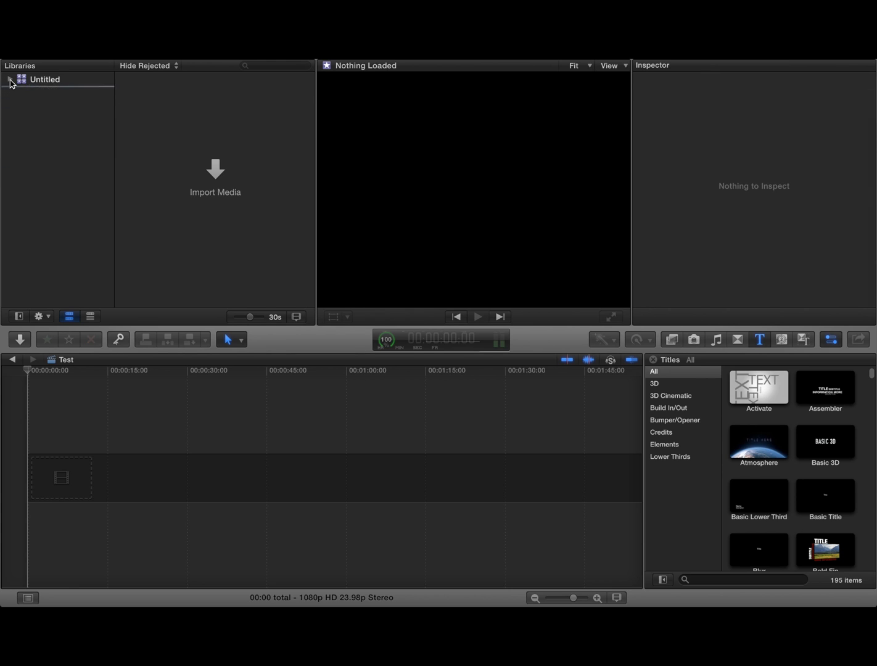
right_click(25, 114)
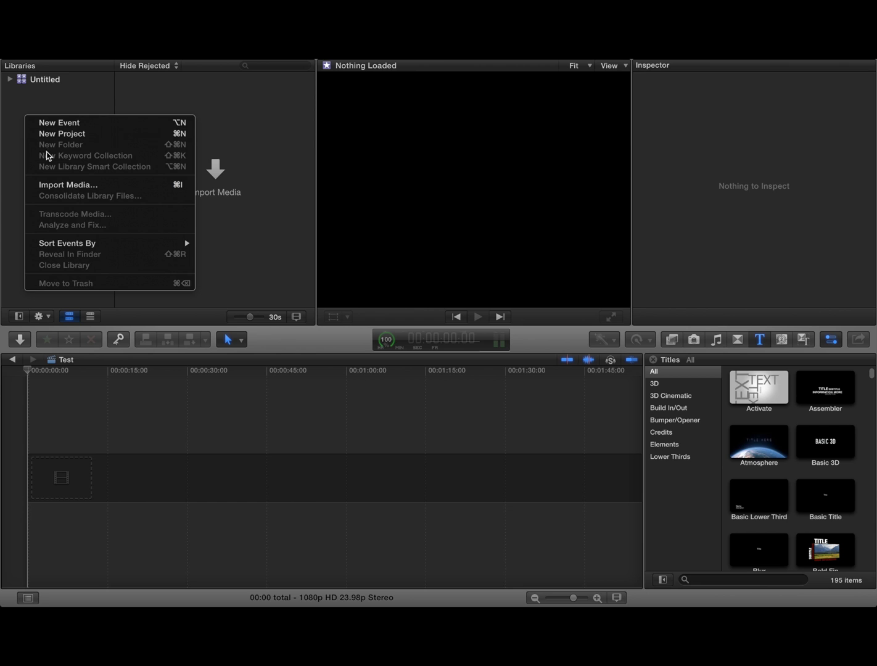
left_click(78, 126)
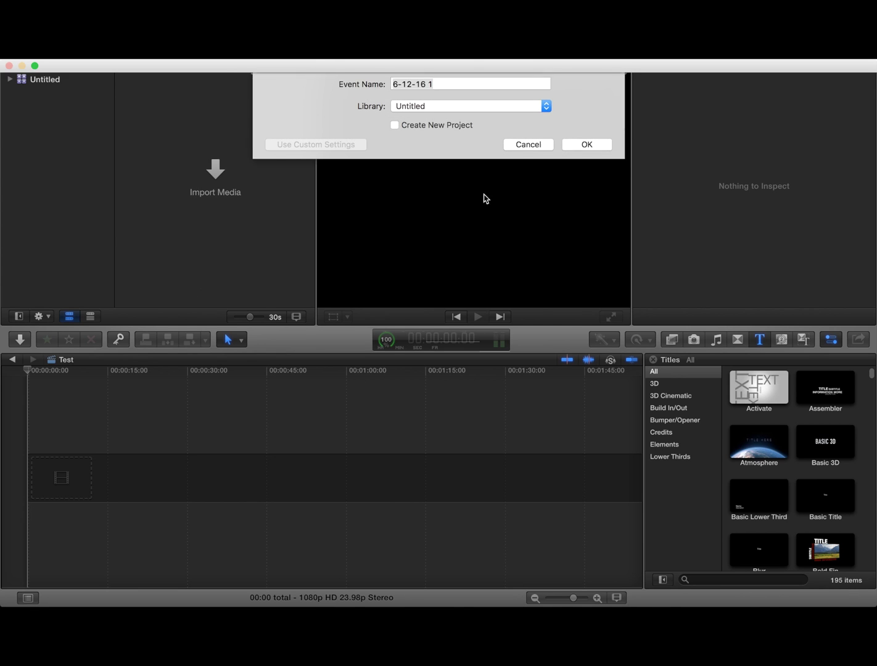
type("Test Trailer for Youtube")
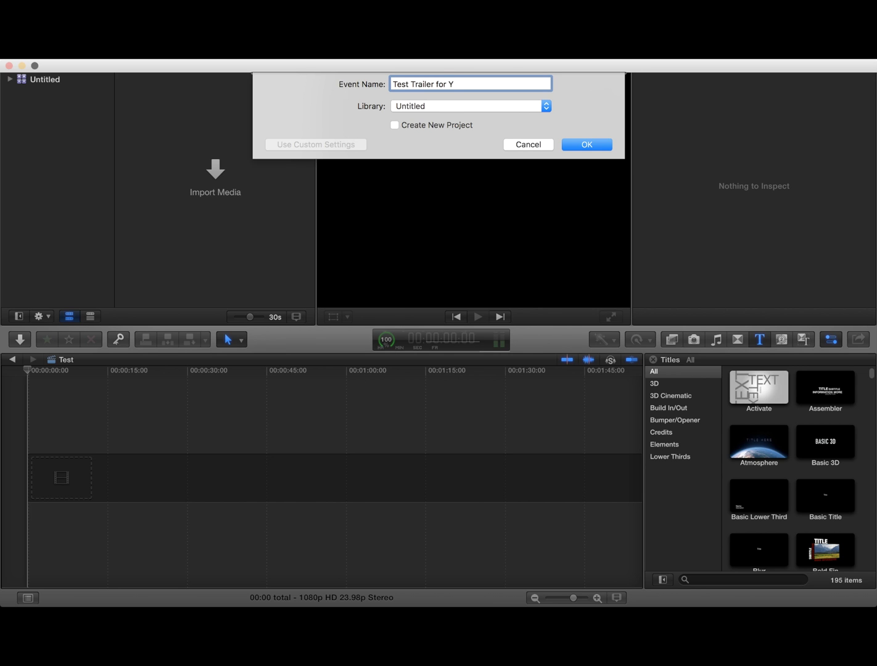
left_click(476, 106)
left_click(452, 108)
left_click(394, 125)
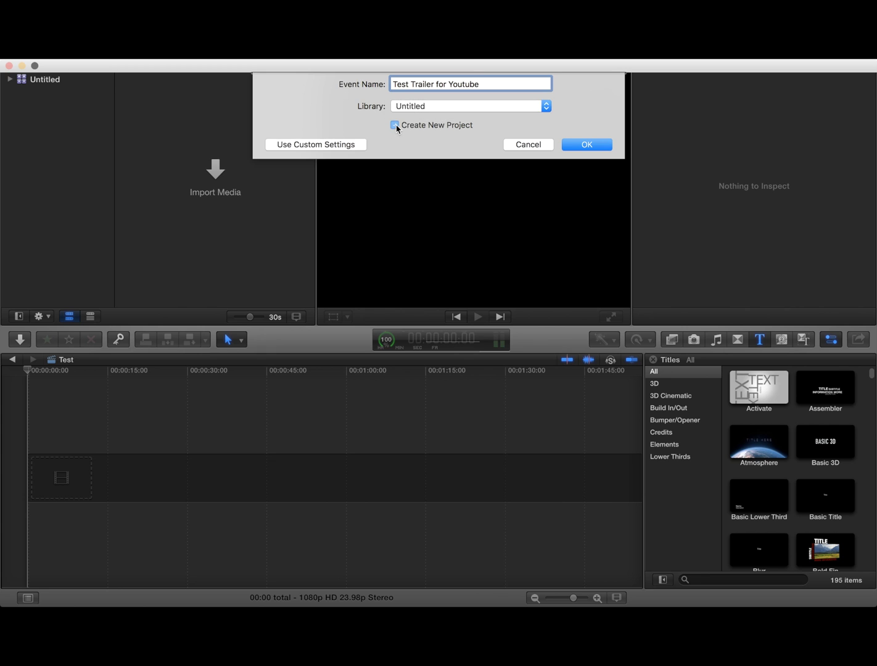
left_click(342, 146)
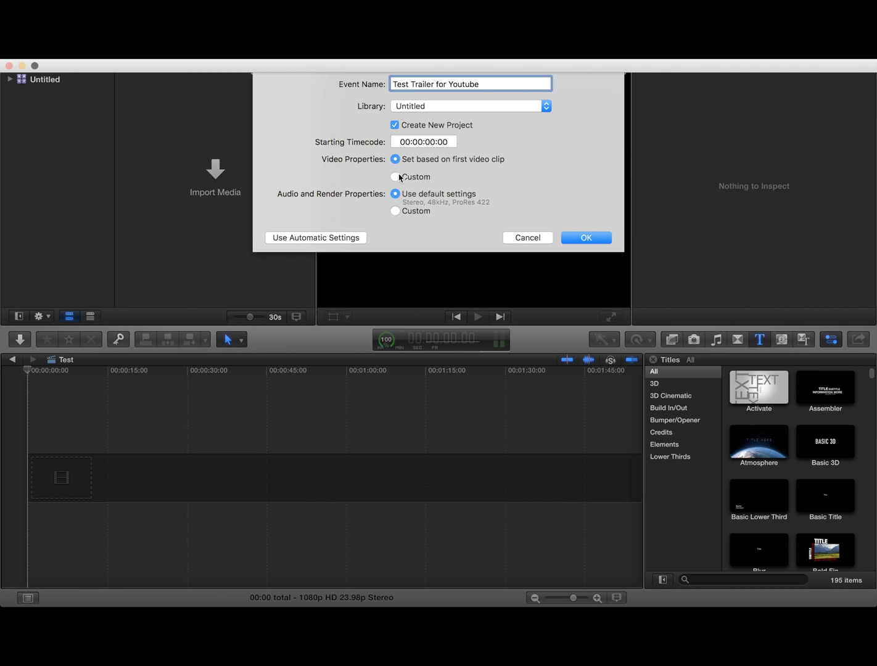
left_click(339, 238)
left_click(452, 107)
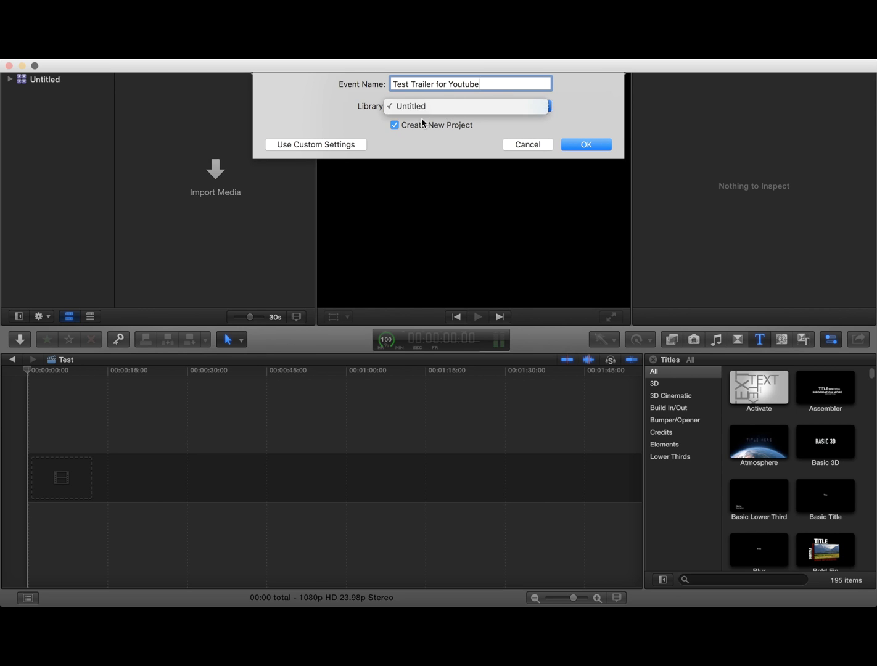
left_click(394, 125)
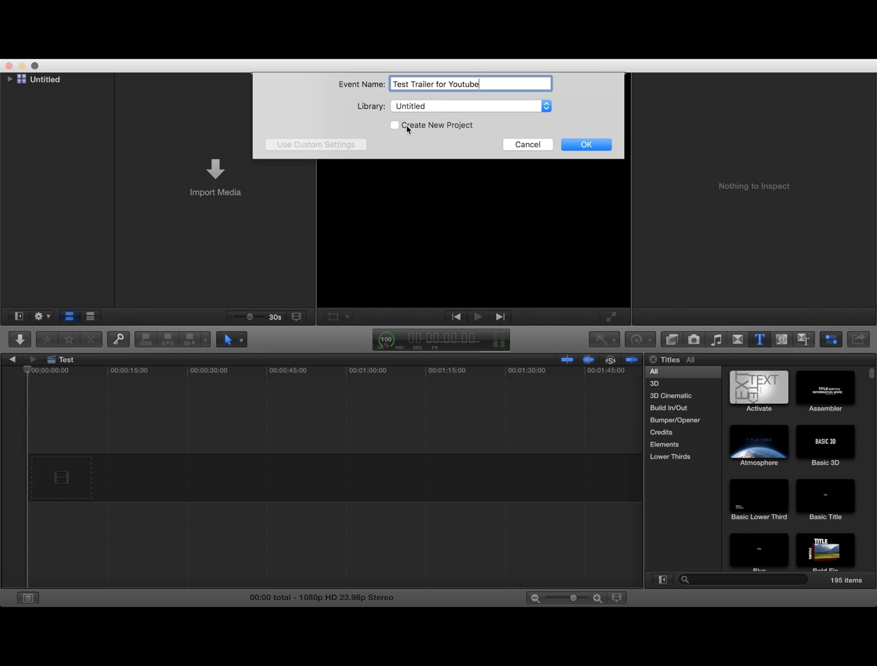
left_click(581, 145)
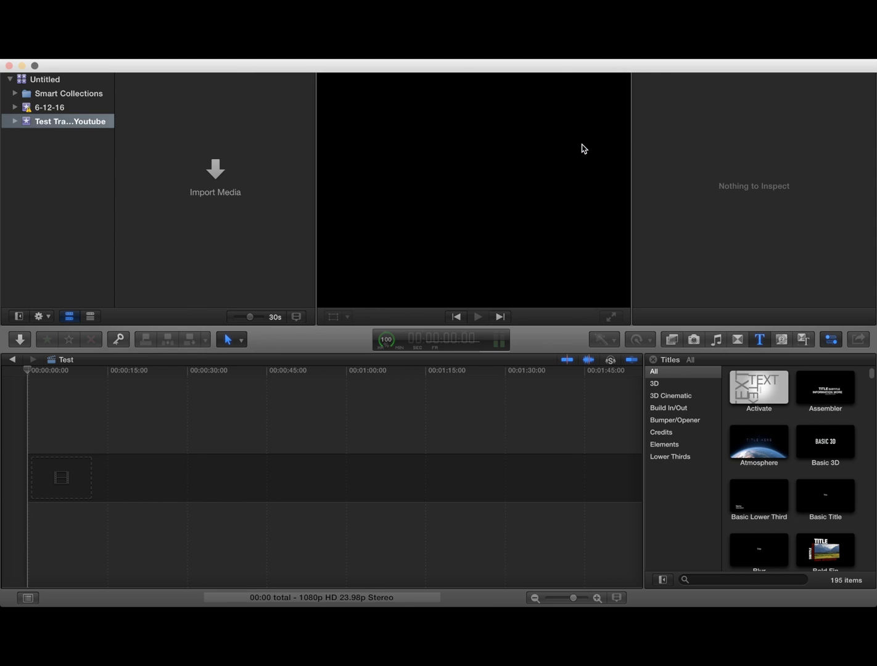
left_click(41, 80)
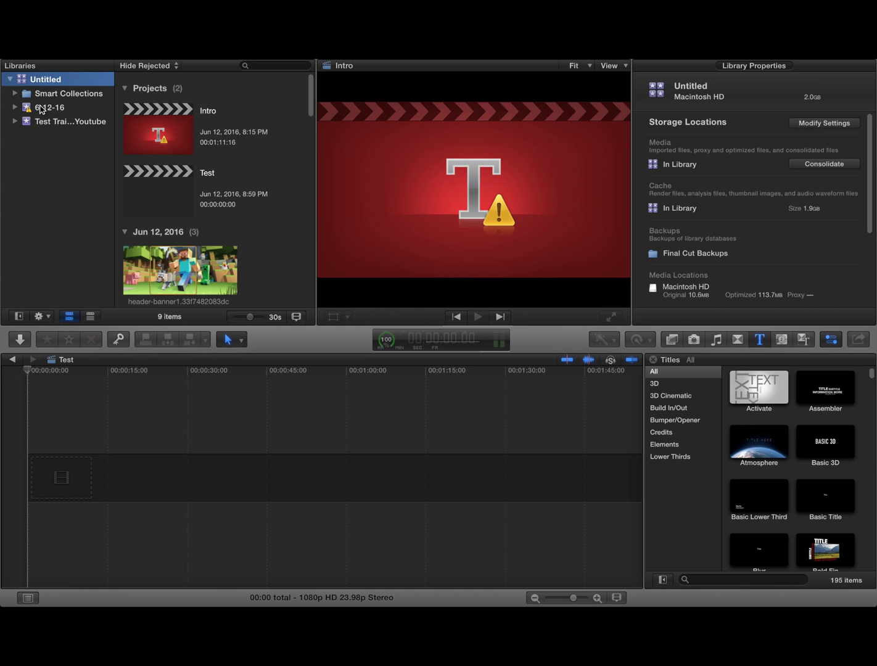
left_click(45, 96)
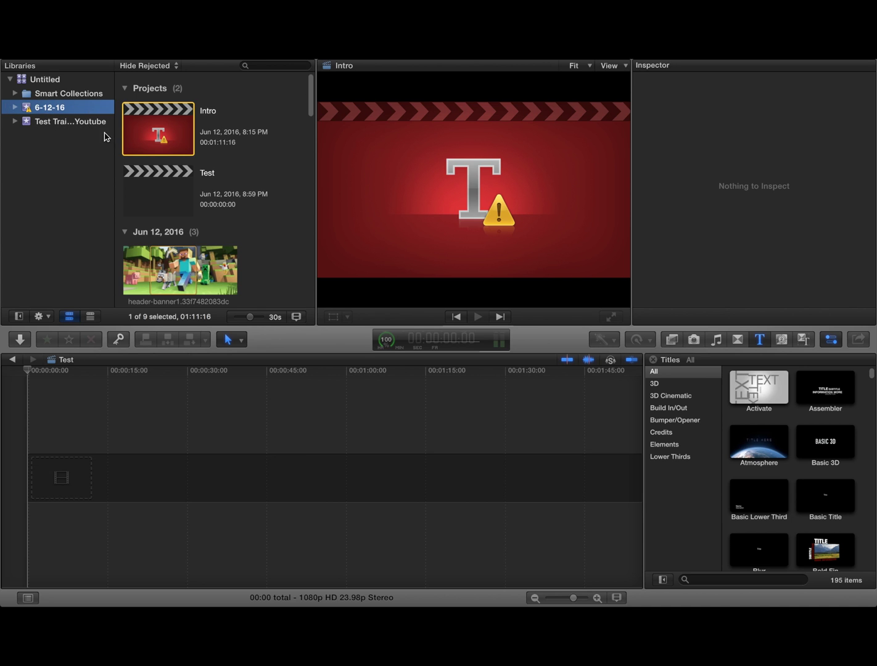
left_click(61, 122)
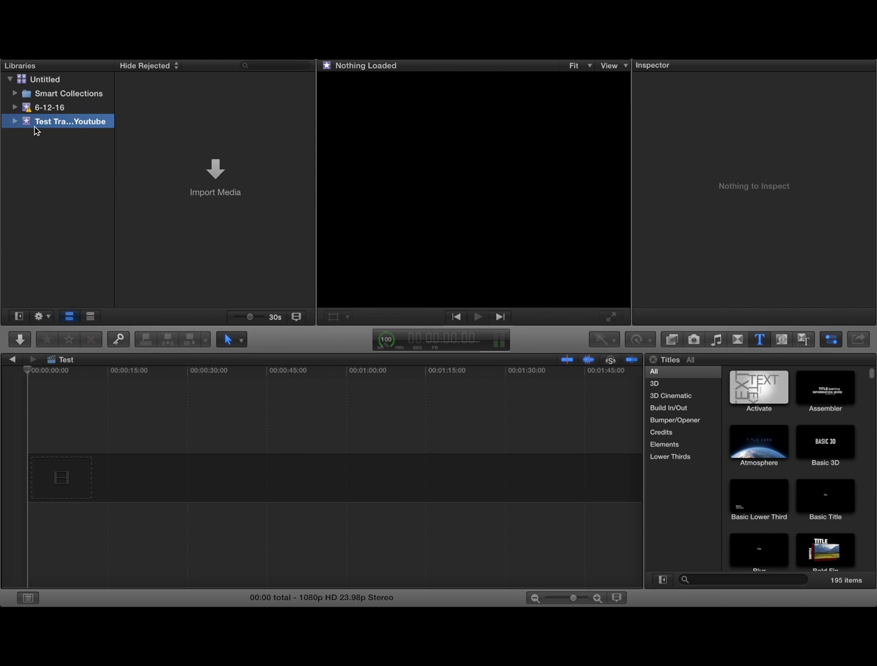
left_click(237, 182)
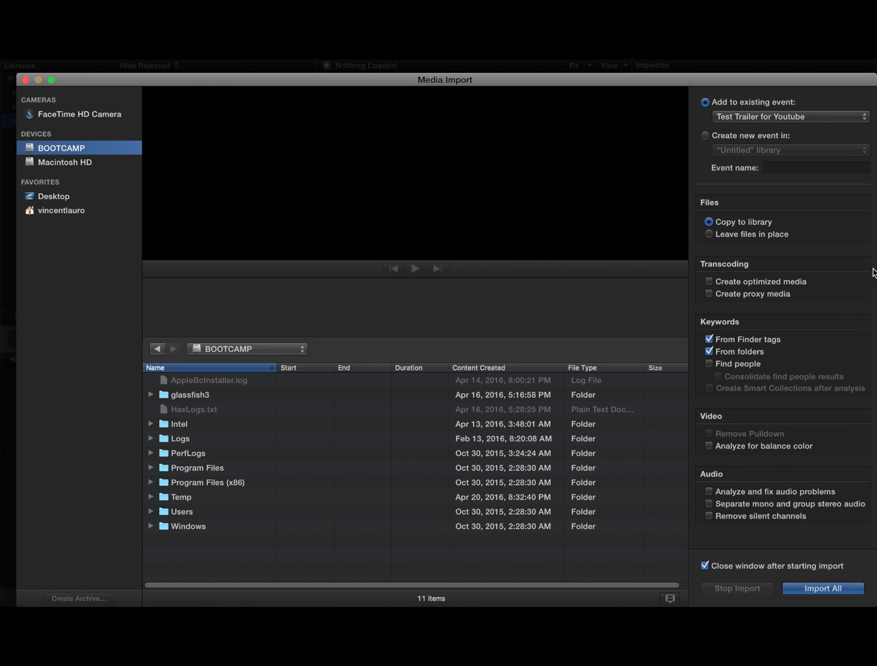
left_click(25, 81)
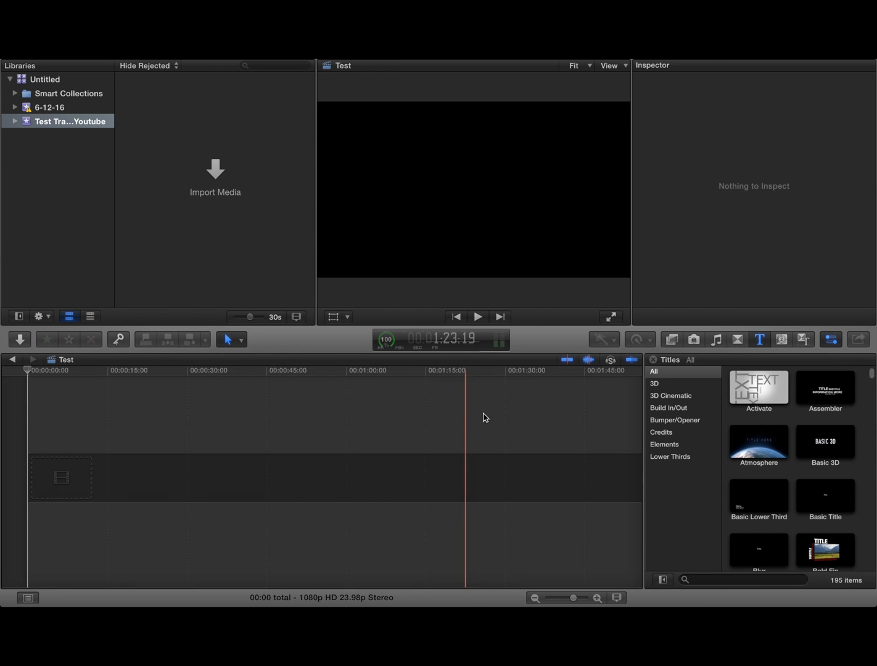
Return the playhead to the start and cycle through the Themes, Generators, Transitions and Music browsers
left_click(456, 317)
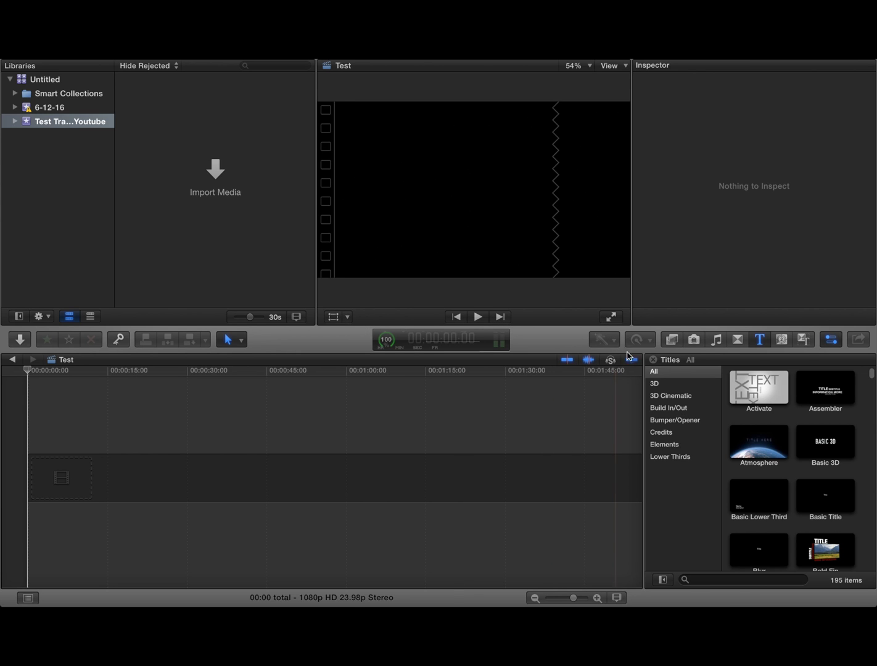
left_click(759, 340)
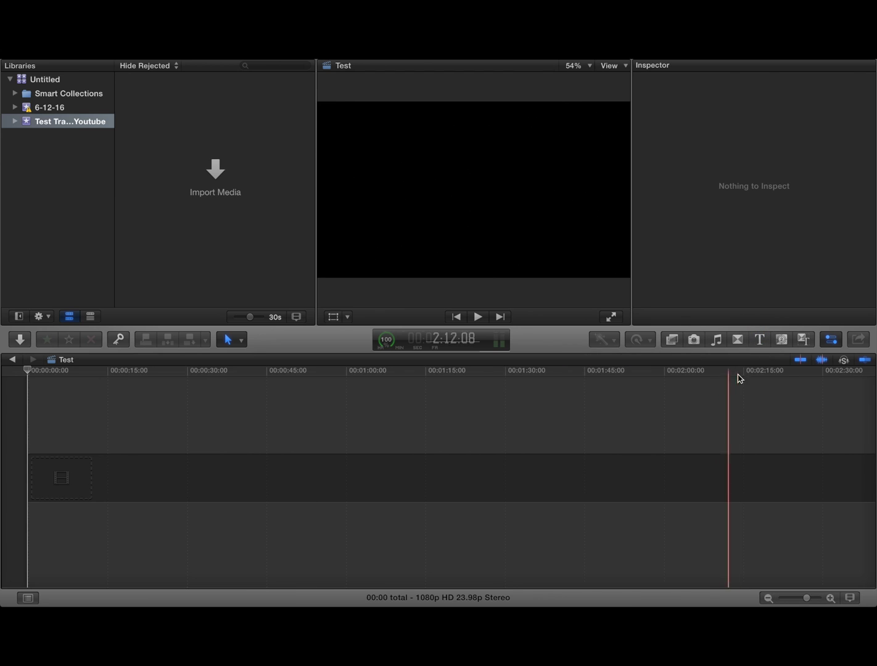
left_click(805, 340)
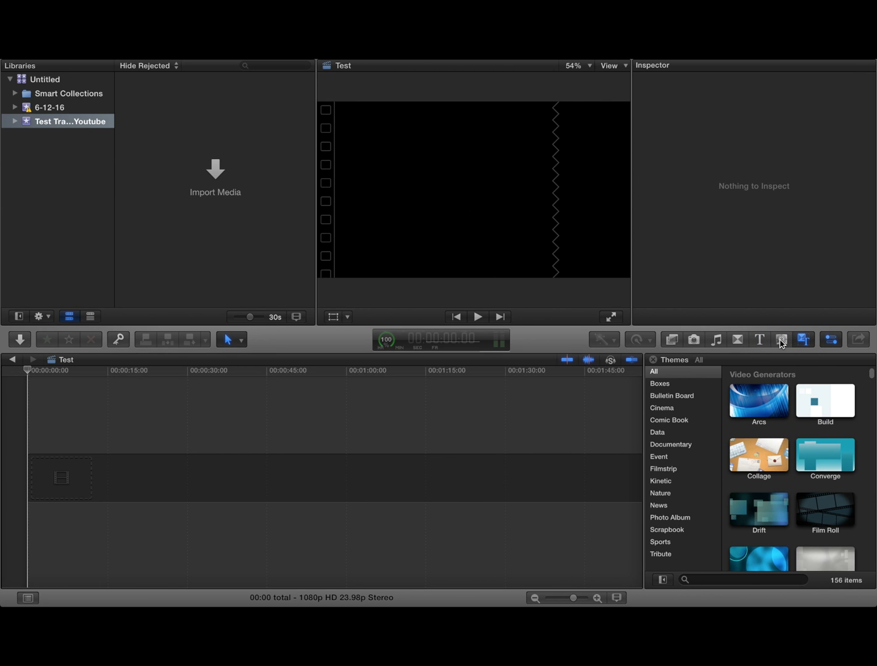
left_click(781, 340)
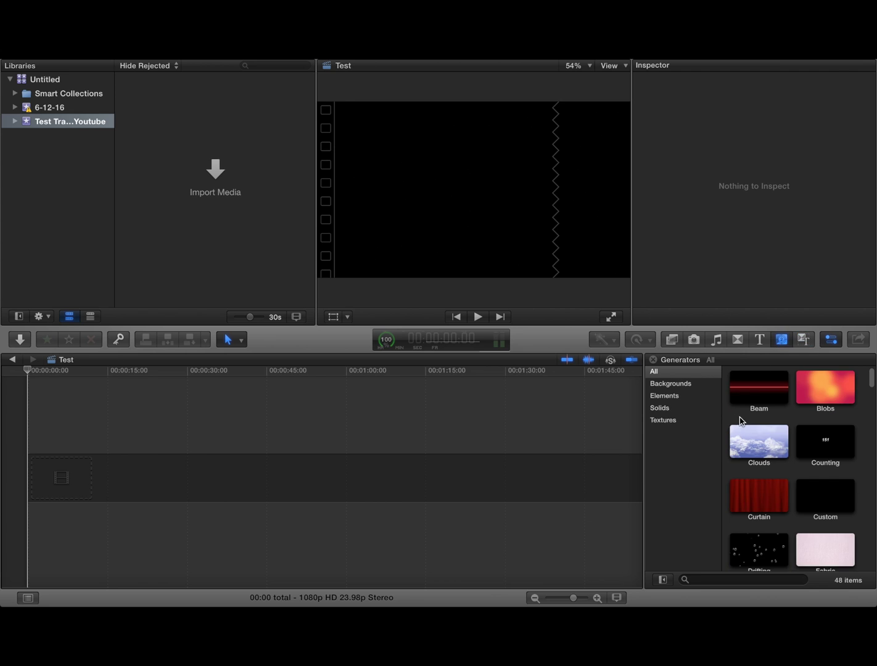
left_click(759, 340)
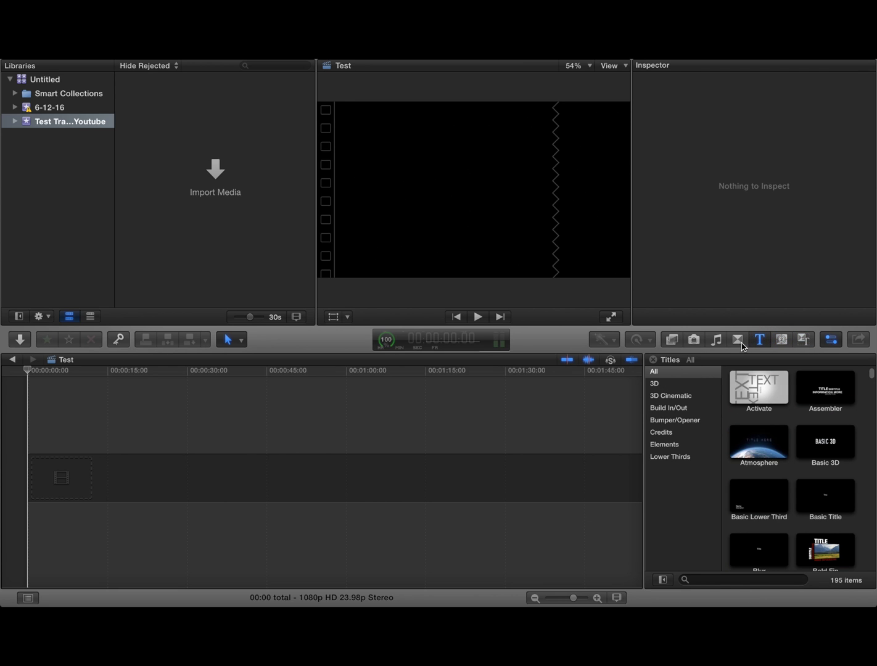
left_click(738, 340)
left_click(716, 340)
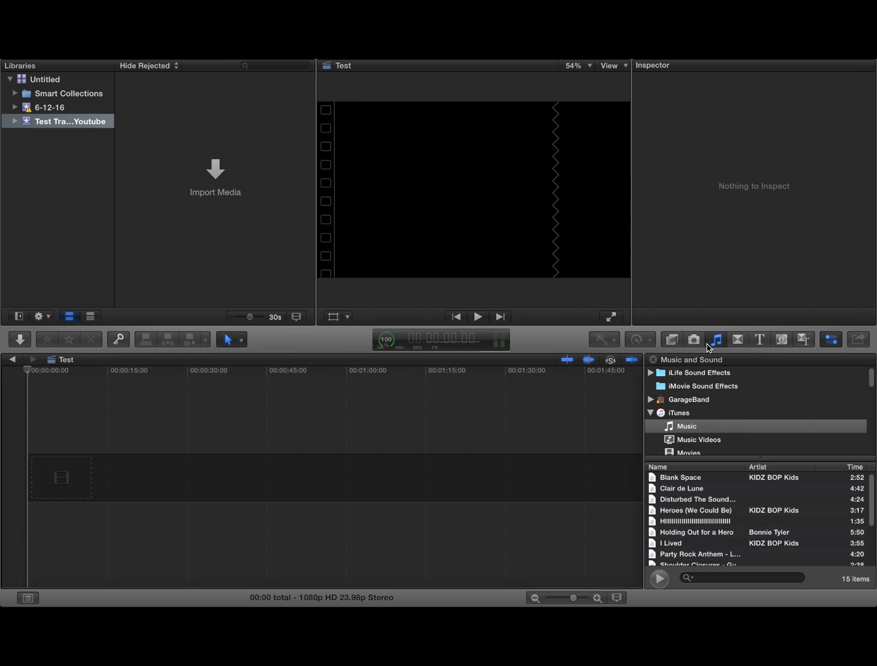
Check the Photos and Effects browsers, close Photos, and toggle the inspector off and on
left_click(695, 340)
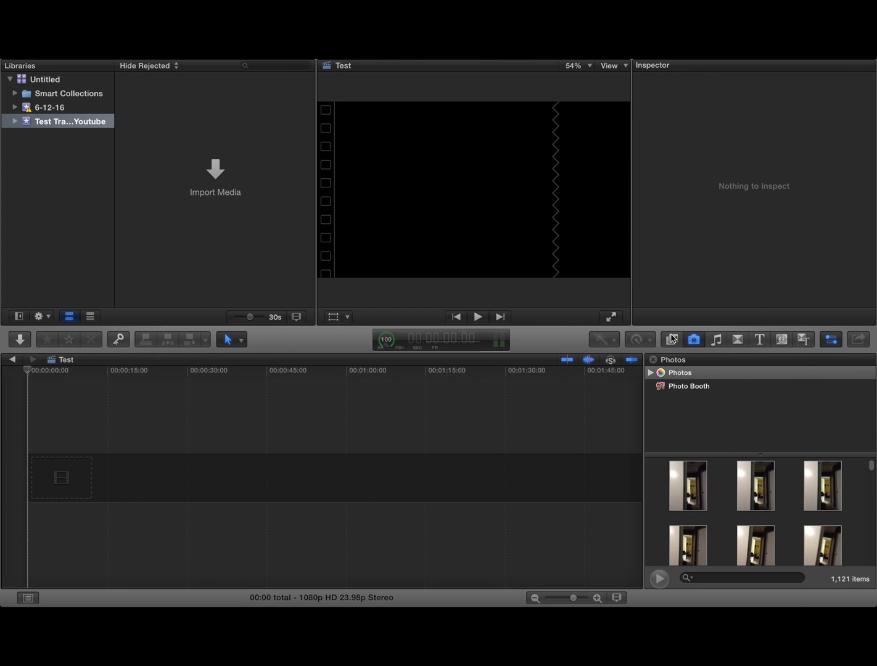
left_click(672, 340)
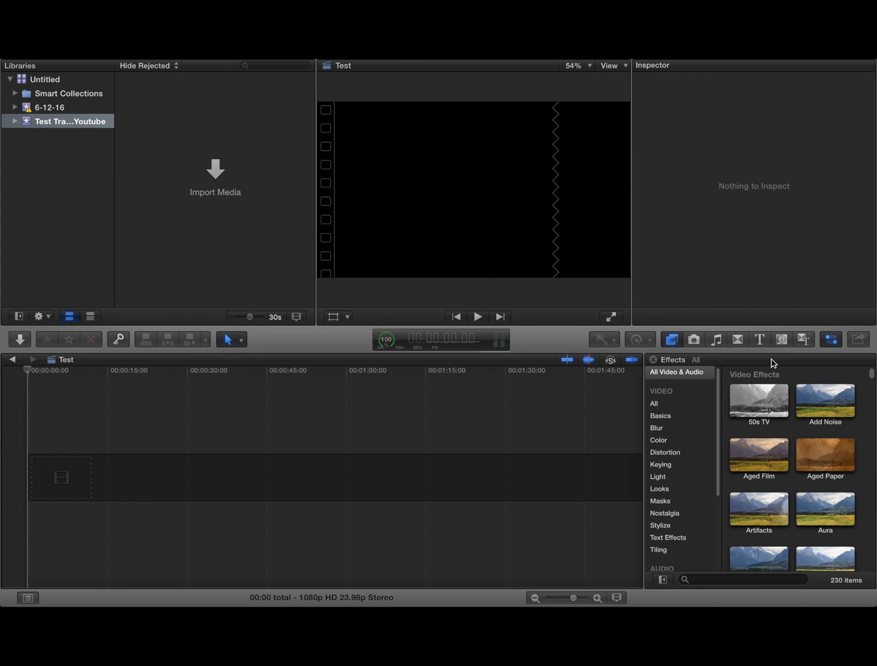
left_click(695, 340)
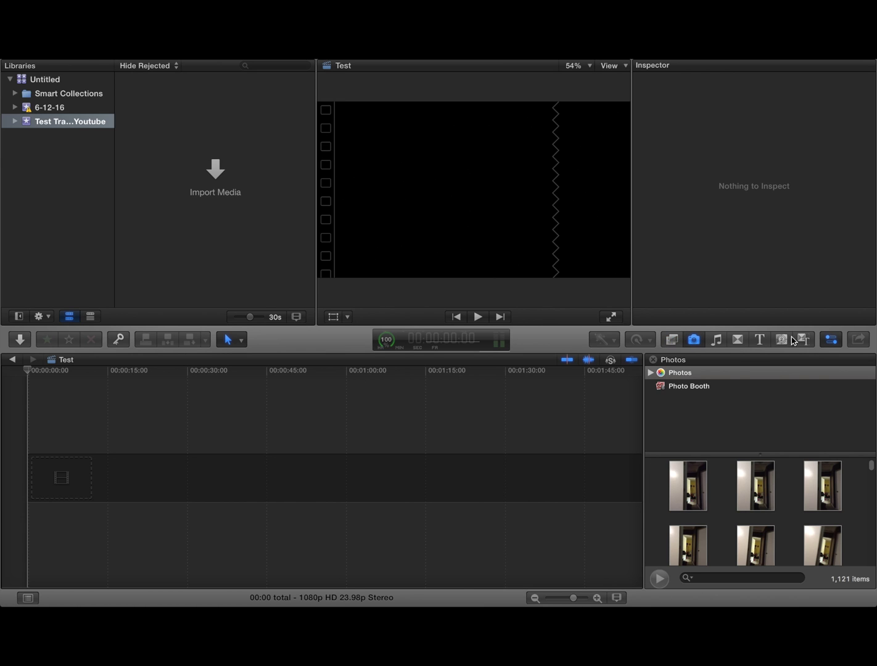
left_click(695, 340)
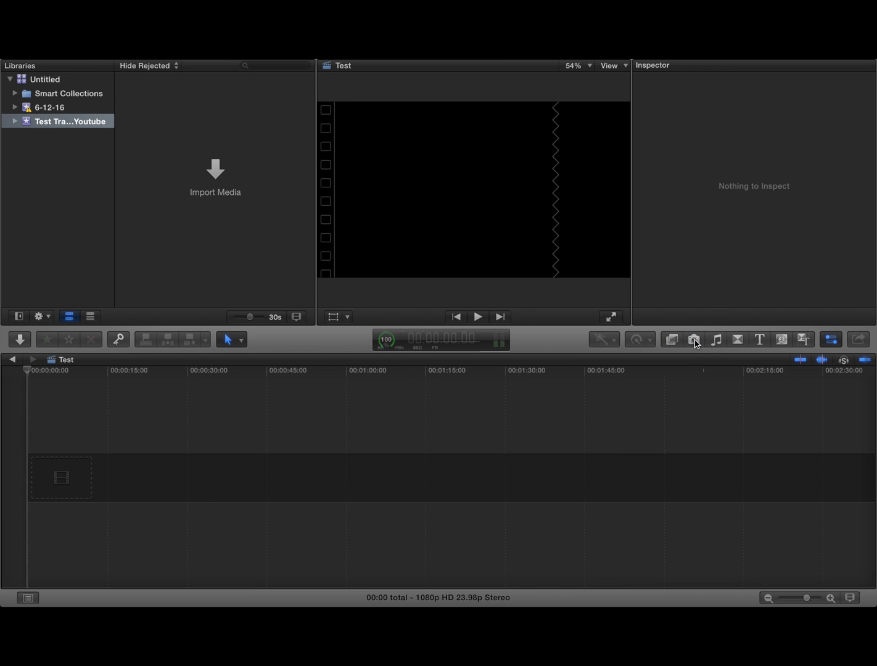
left_click(828, 340)
left_click(831, 340)
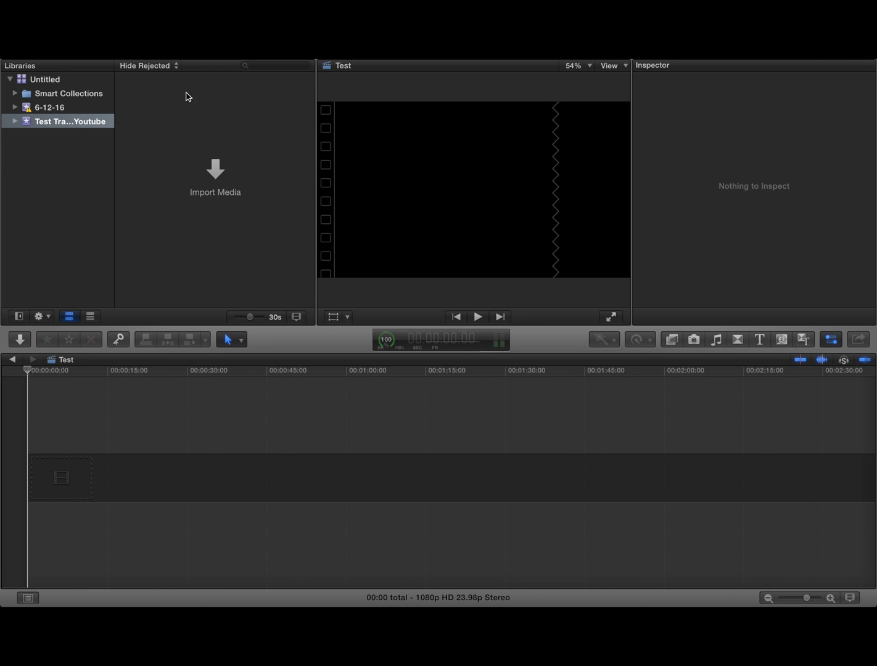
left_click(215, 102)
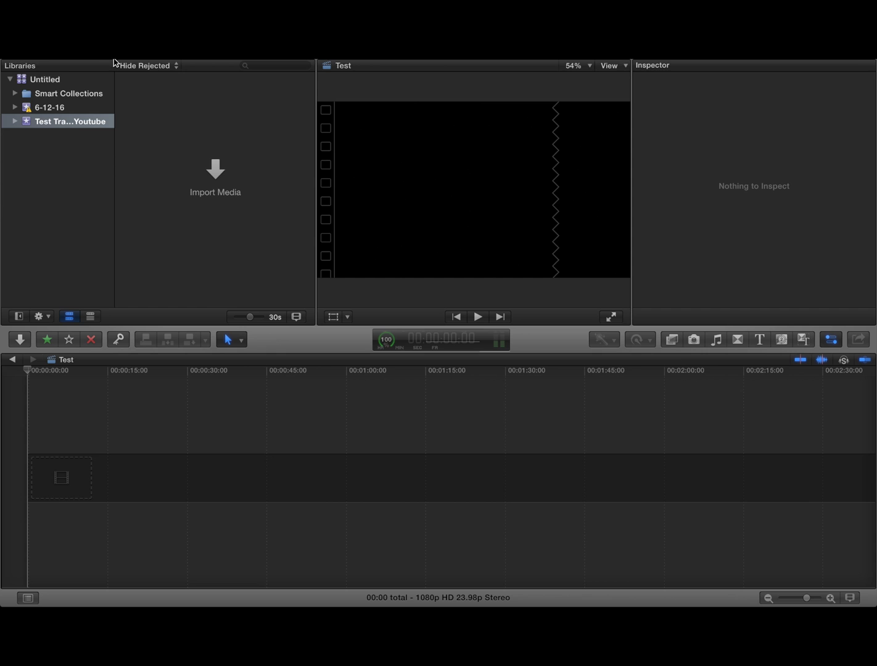
Exit full screen, minimize Final Cut Pro, and play Intro2.mov from the desktop in QuickTime
left_click(34, 80)
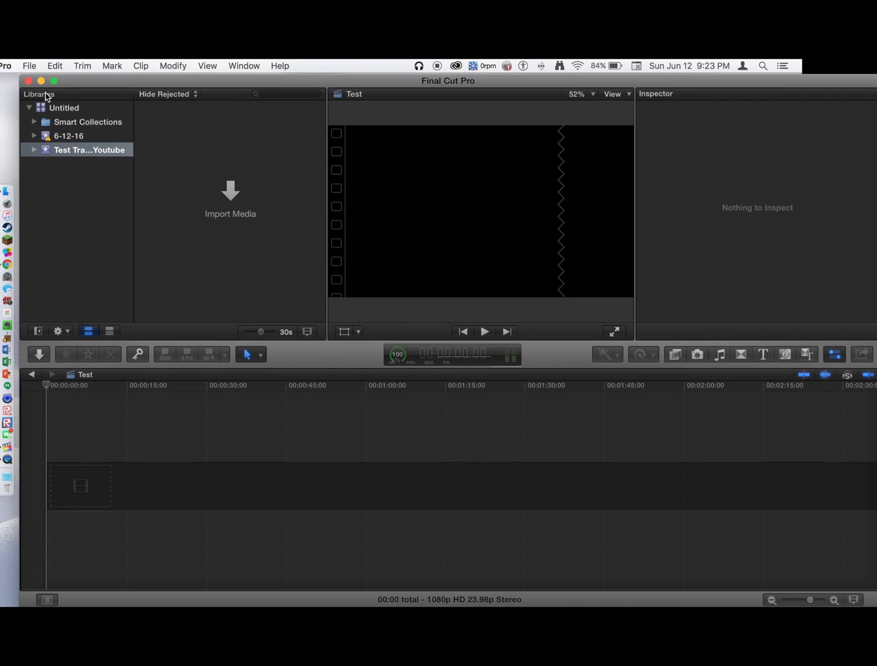
left_click(41, 81)
double_click(834, 280)
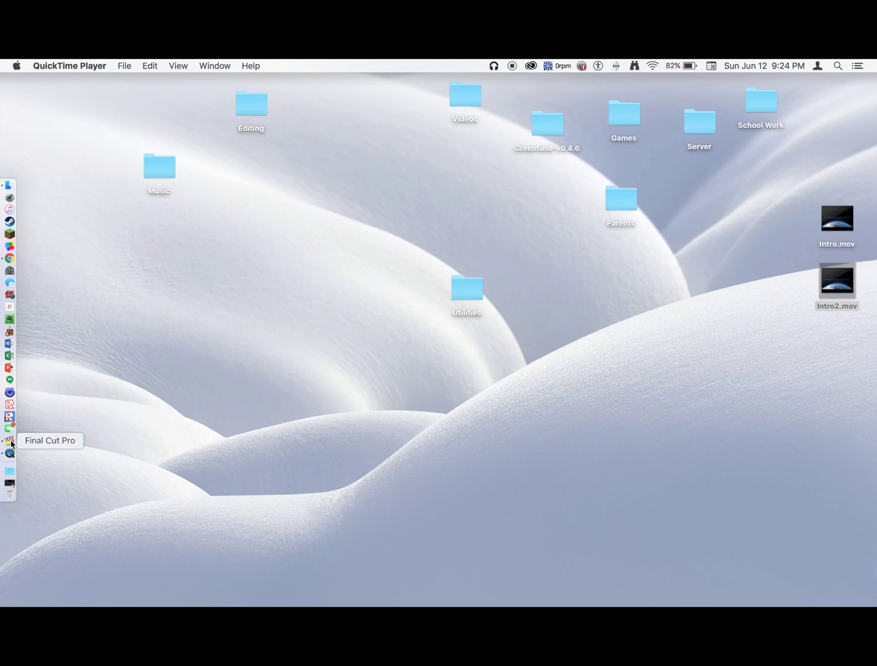
Restore Final Cut Pro full screen and drop the Atmosphere title at the timeline start with 1080p HD properties
left_click(9, 442)
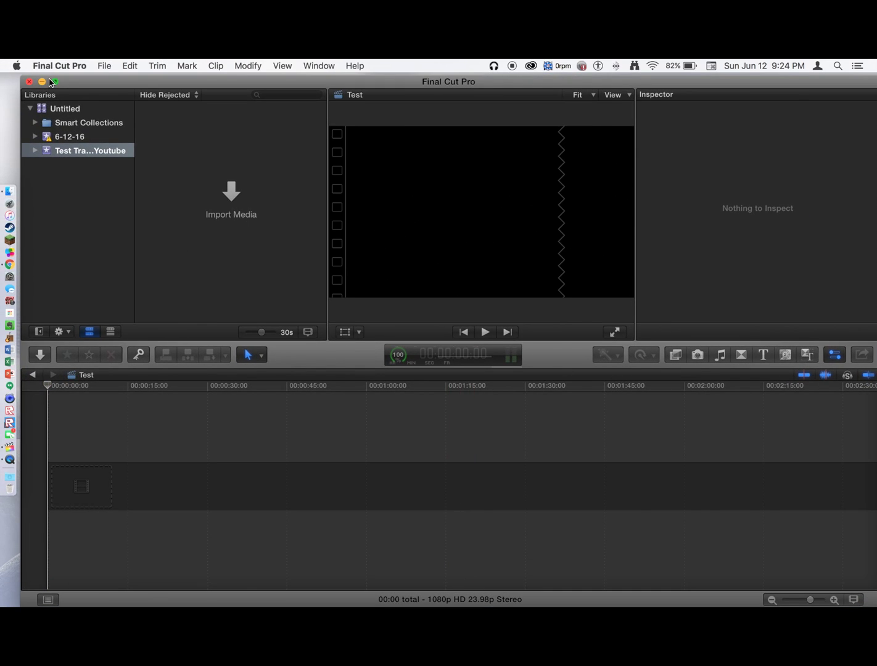
left_click(53, 82)
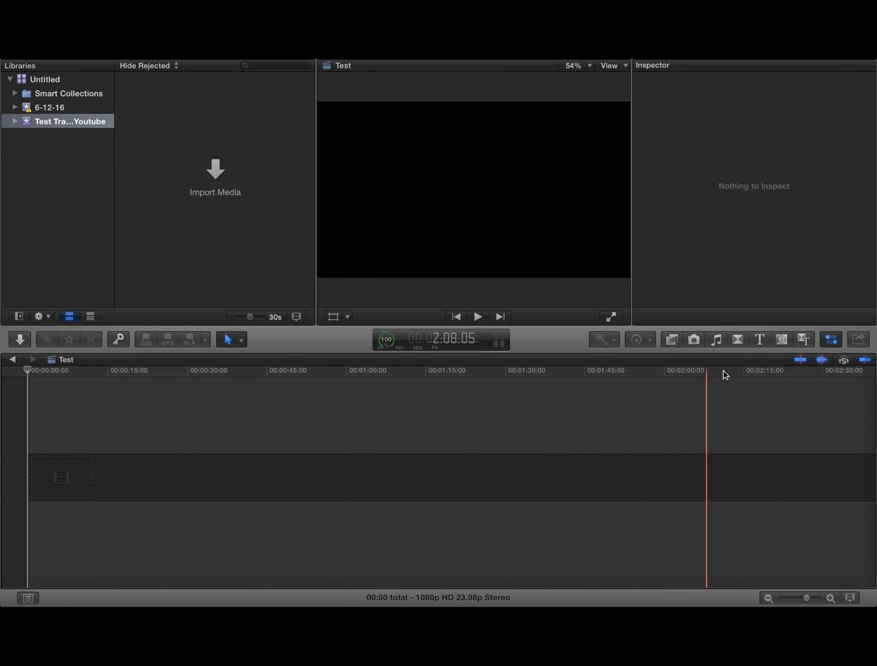
left_click(761, 339)
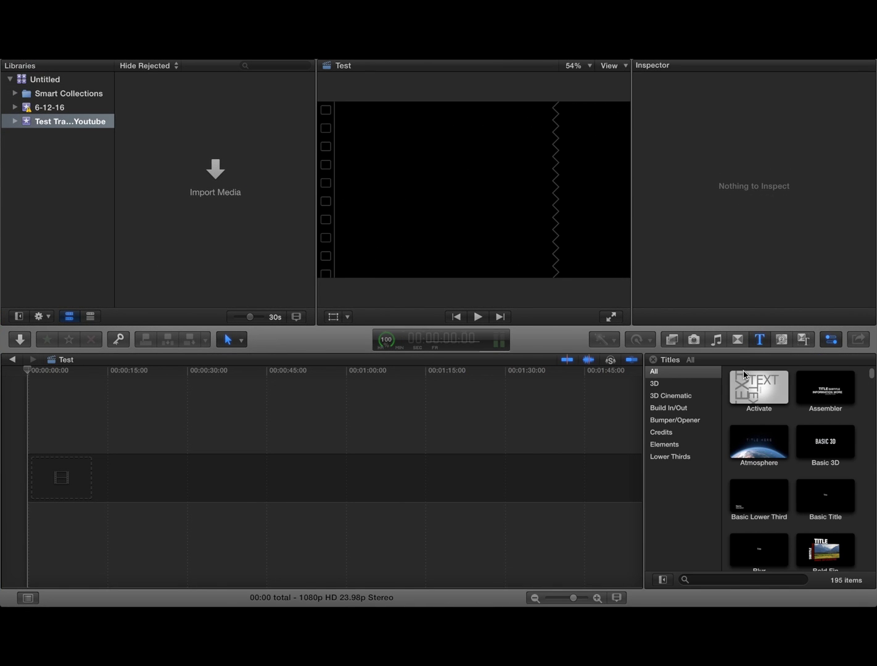
left_click(758, 442)
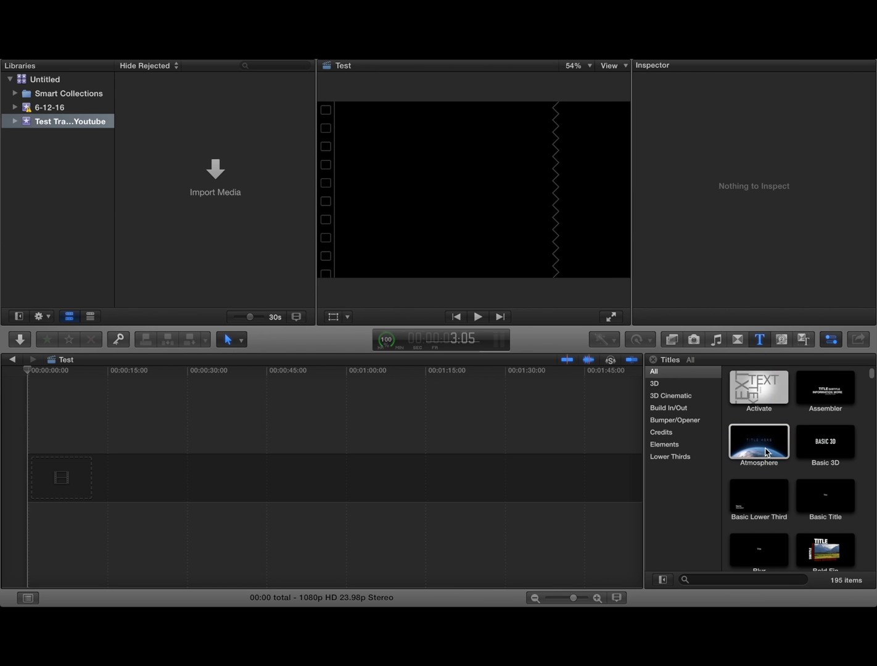
mouse_move(766, 451)
left_mouse_down()
mouse_move(187, 482)
mouse_move(63, 475)
left_mouse_up()
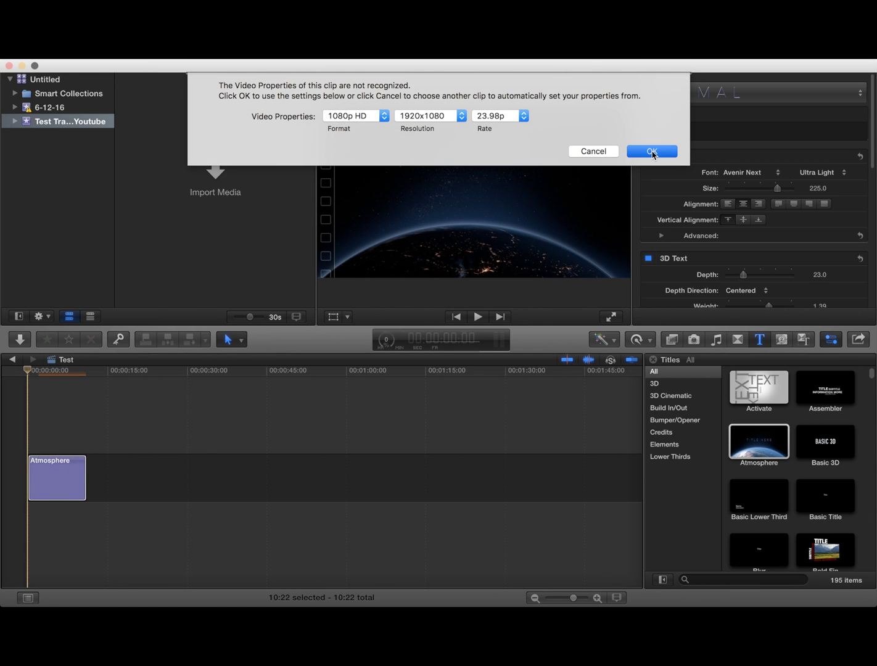
left_click(652, 151)
left_click(67, 487)
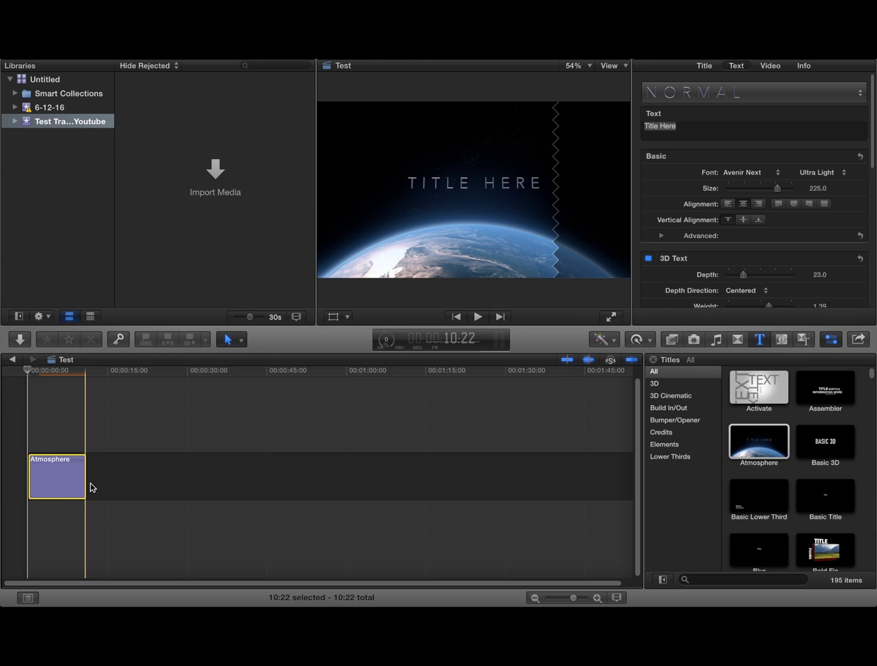
right_click(75, 482)
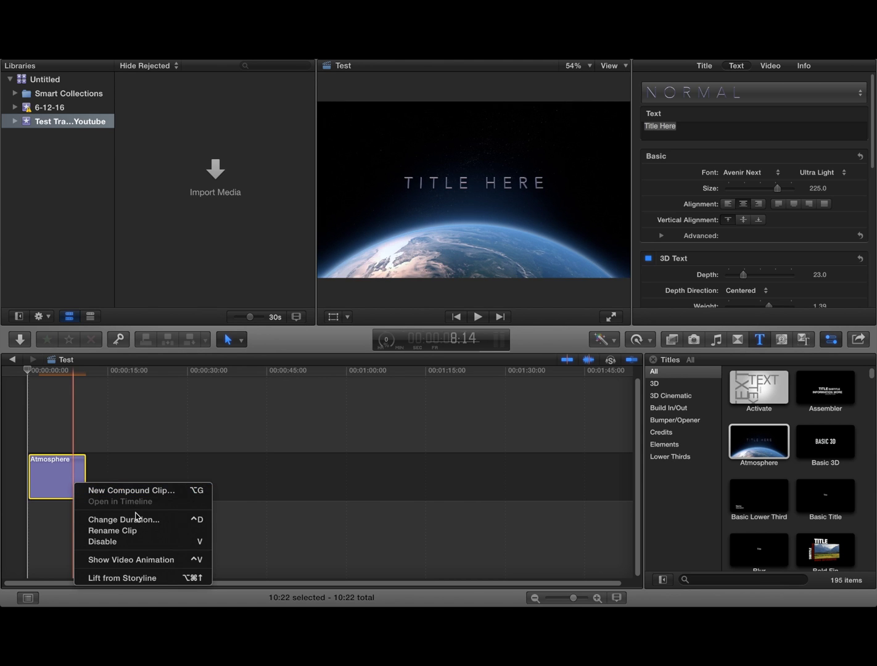
left_click(123, 519)
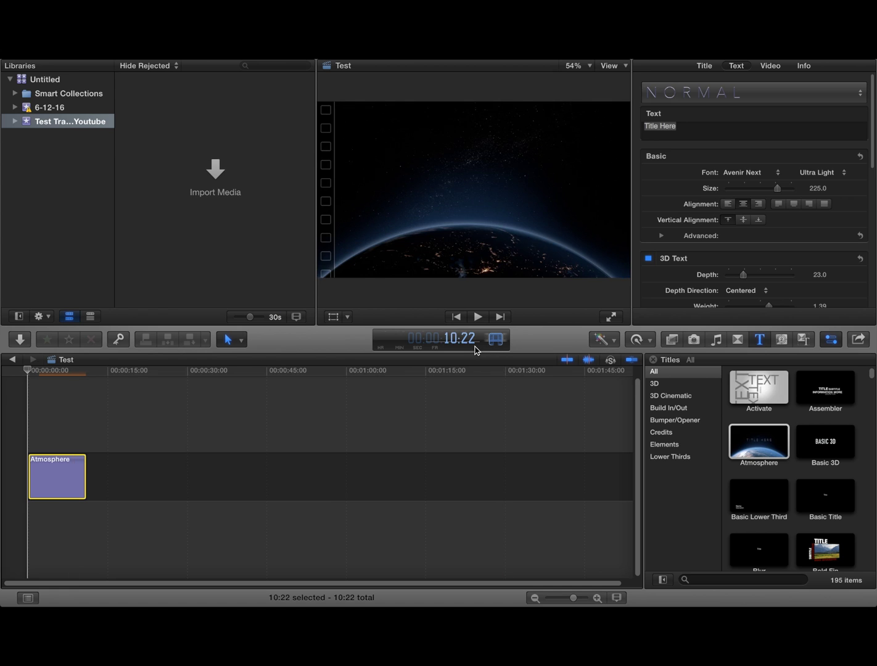
left_click(103, 507)
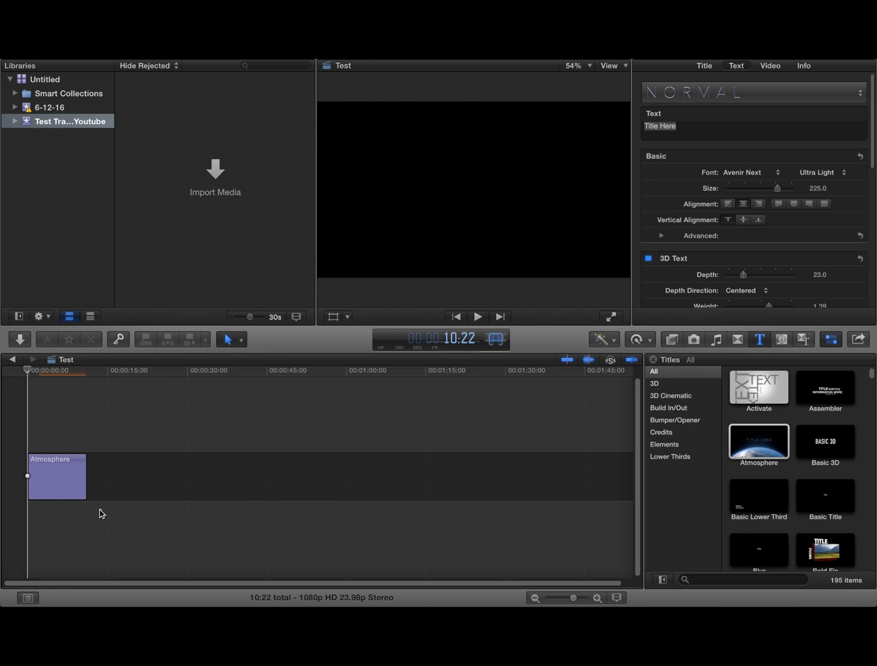
key("space")
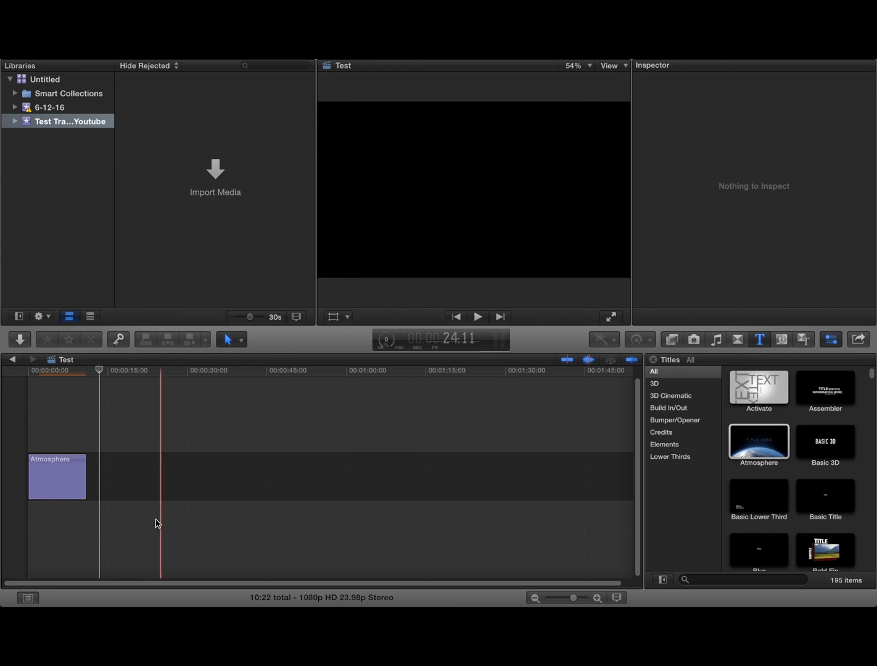
left_click(57, 476)
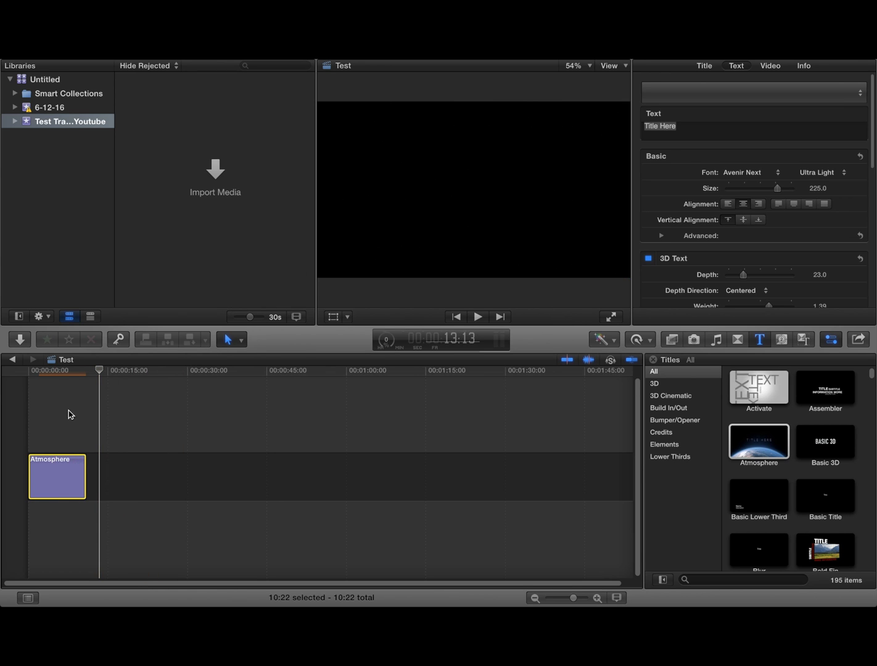
key("space")
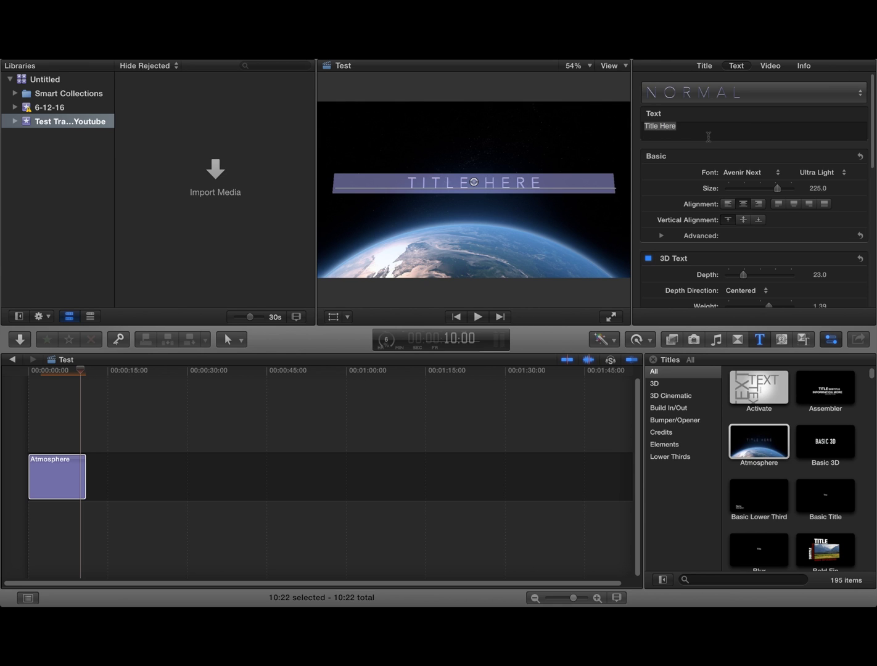
type("TheGam")
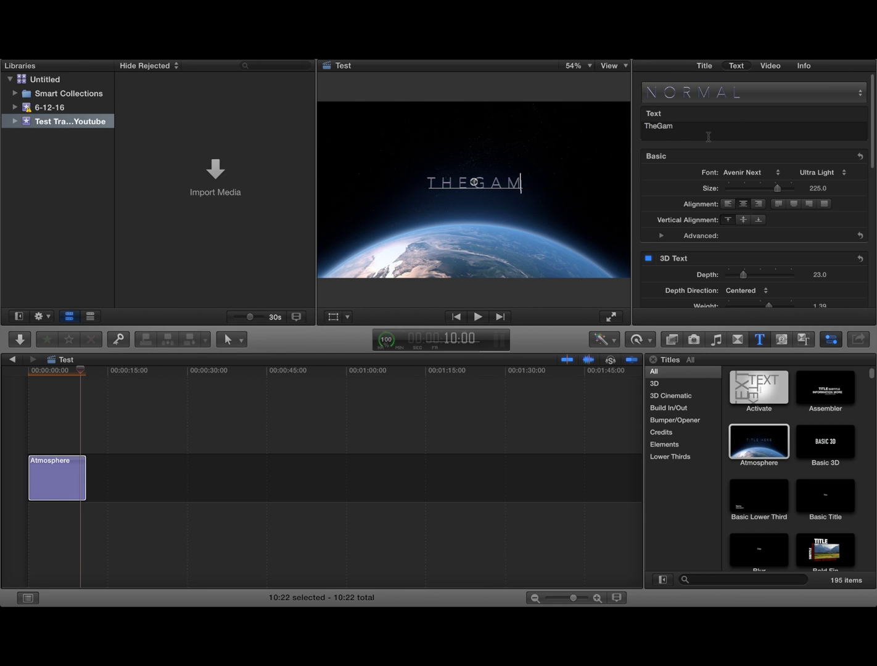
type("ingMasters")
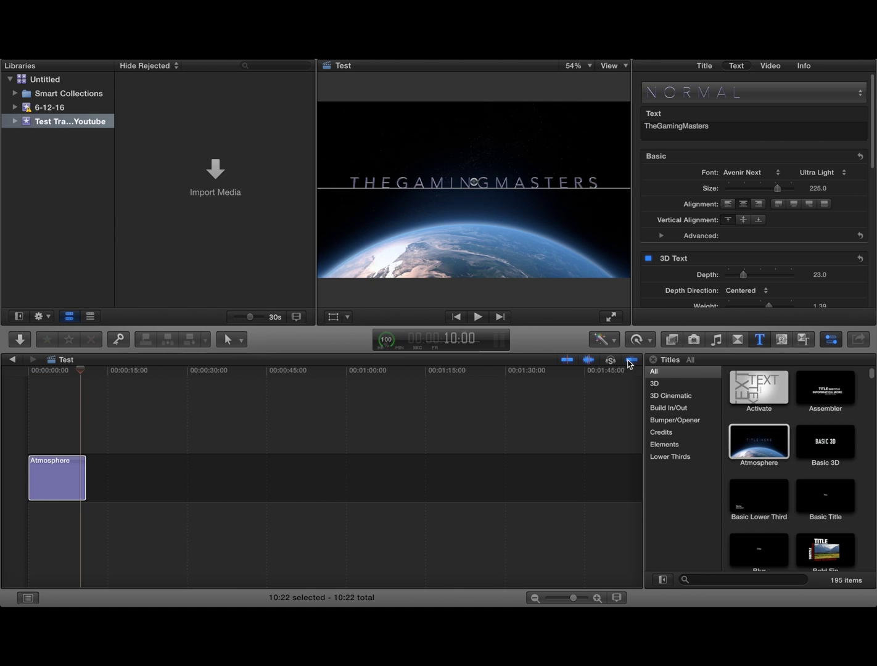
Close the Titles browser, select the Atmosphere clip, and show the Music and Sound library
left_click(651, 359)
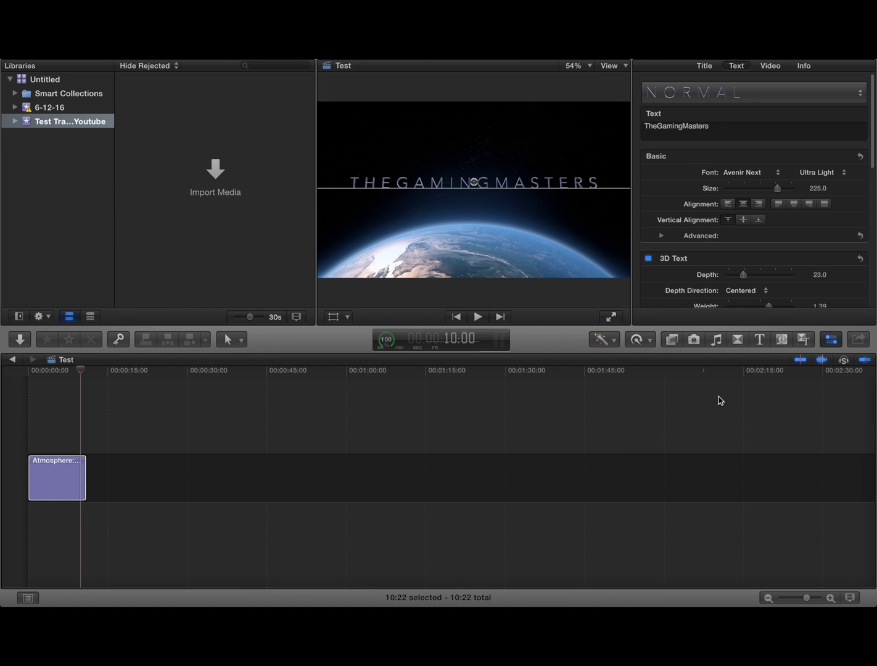
left_click(540, 459)
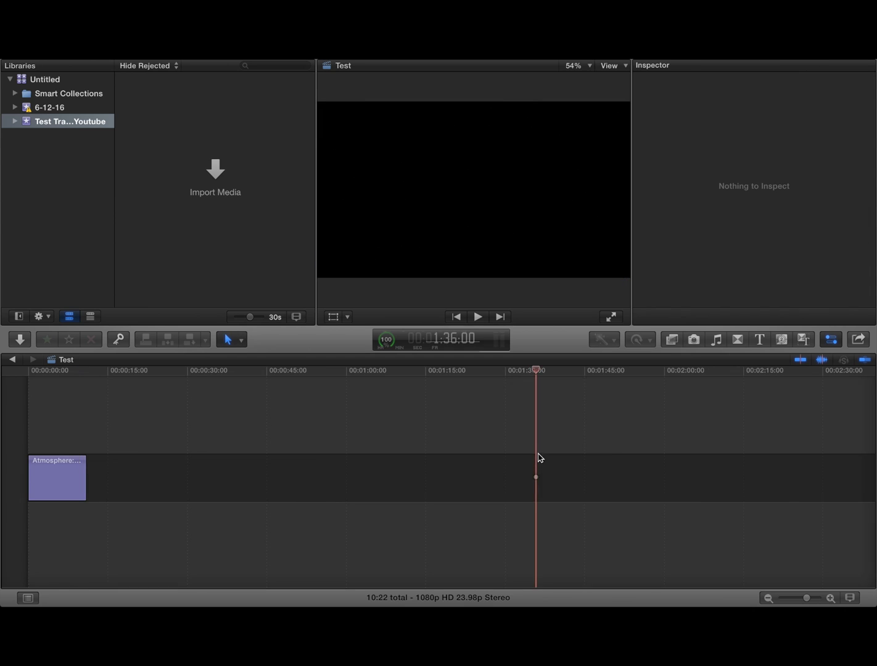
left_click(79, 482)
left_click(716, 339)
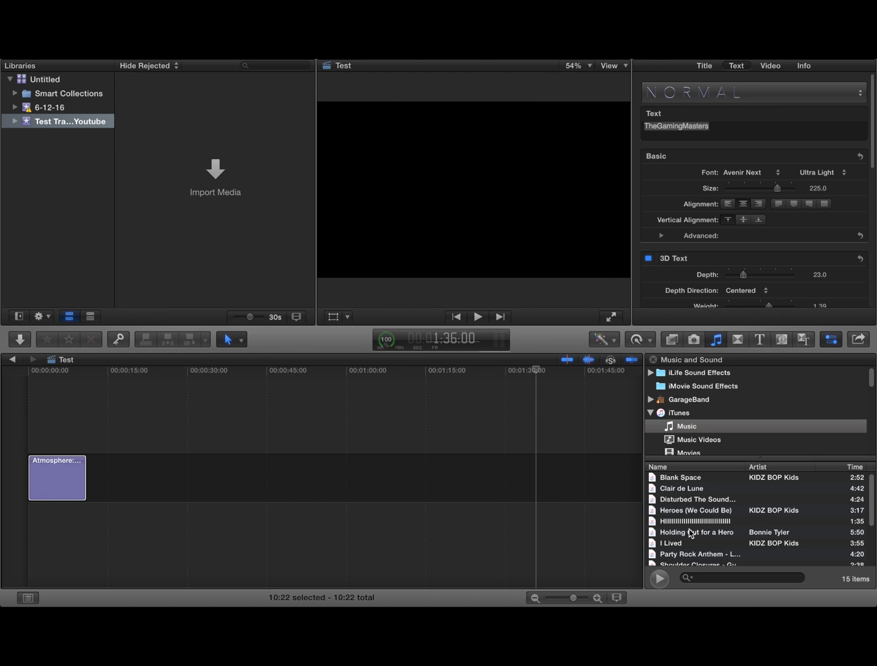
Place Alien Impact from iLife Sound Effects > Booms under the Atmosphere title, then close the browser
left_click(650, 415)
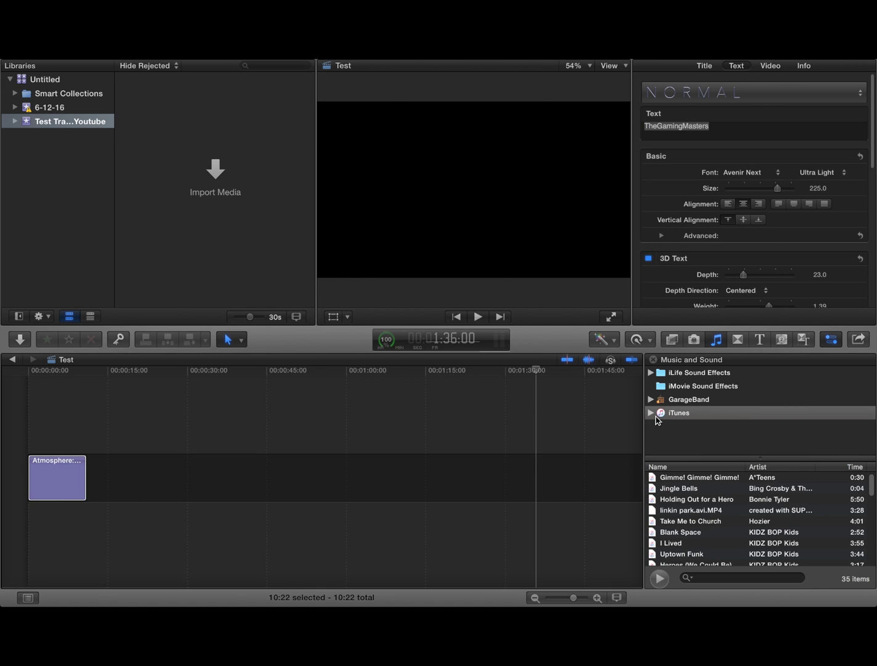
left_click(651, 373)
scroll(726, 434, "down", 2)
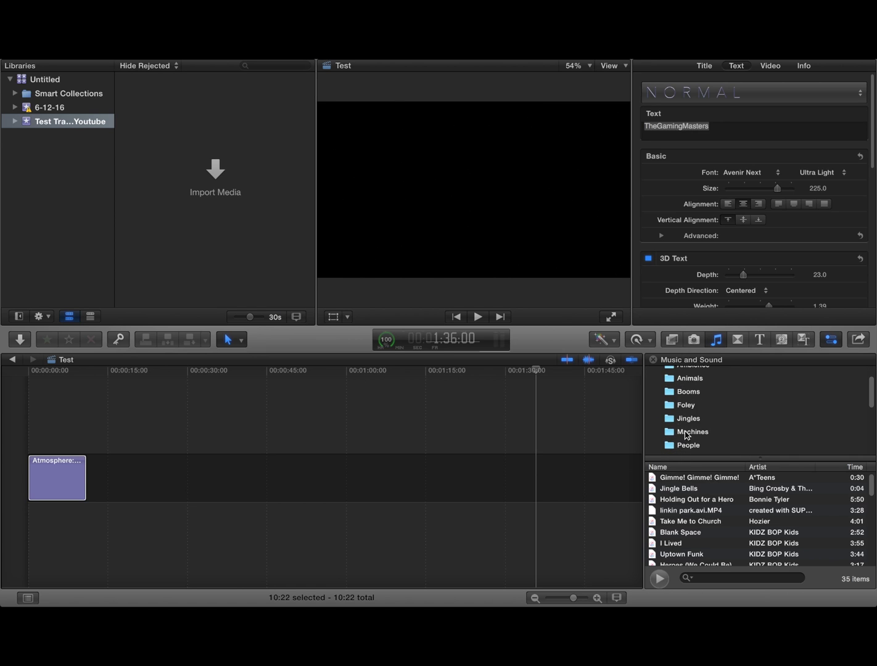
left_click(669, 396)
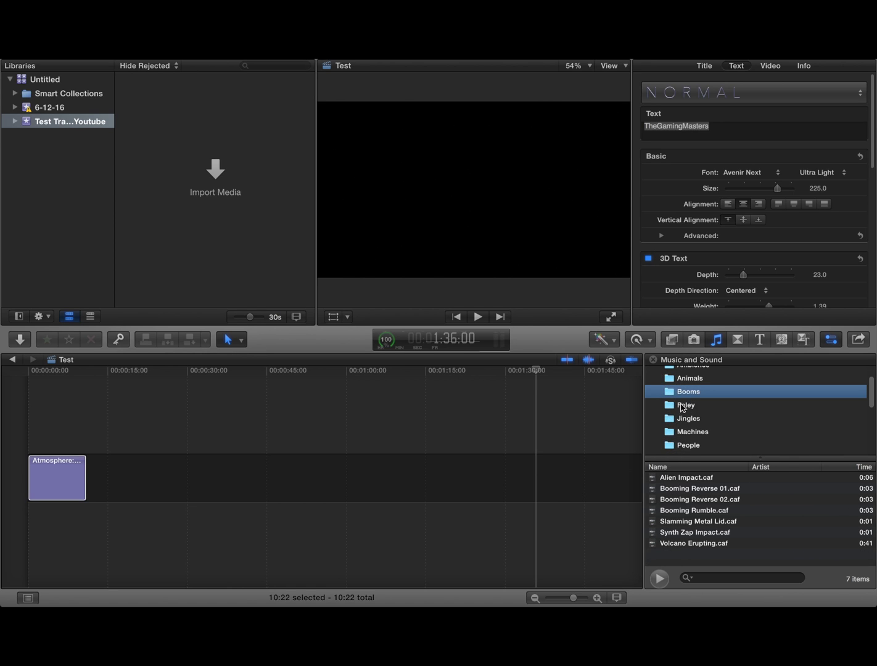
left_click(691, 479)
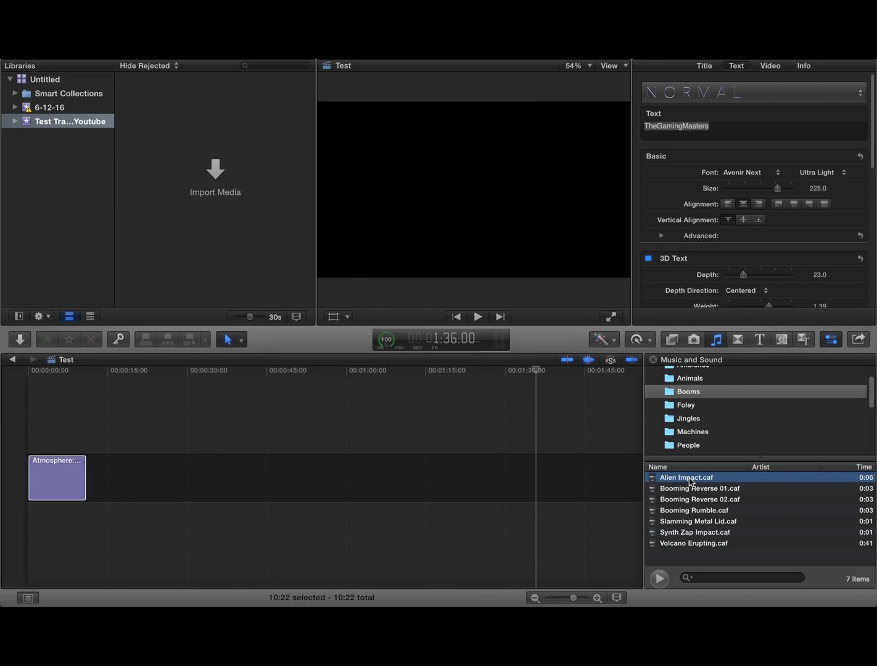
left_click_drag(724, 482, 45, 519)
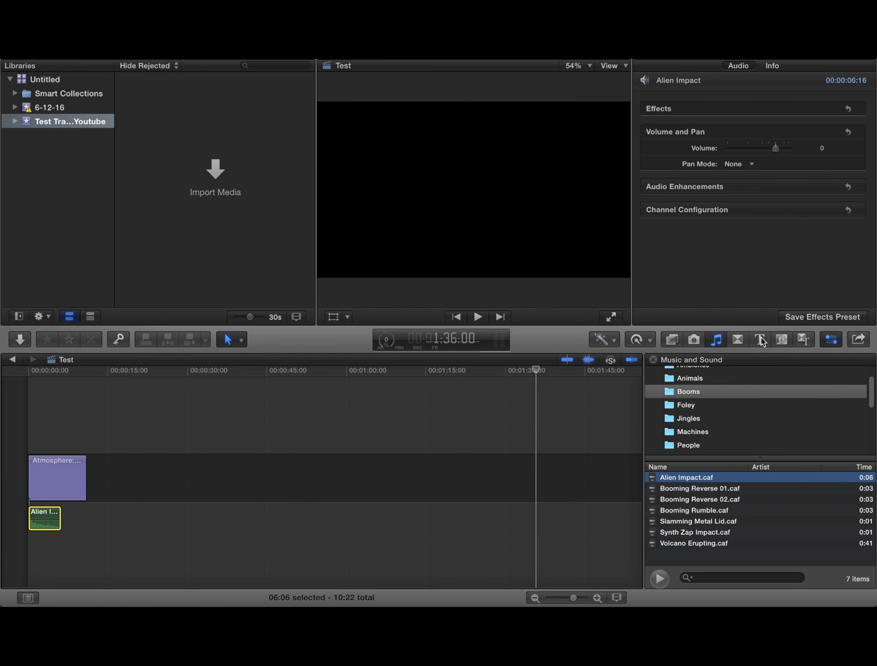
left_click(717, 340)
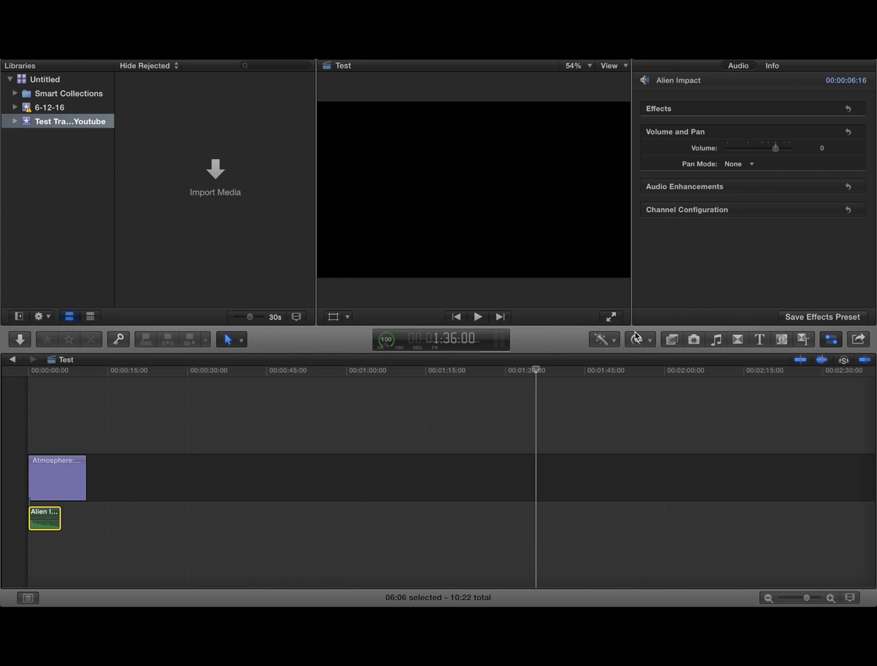
Drag Bold Fin from the Bumper/Opener titles into the timeline after the Atmosphere clip
left_click(759, 340)
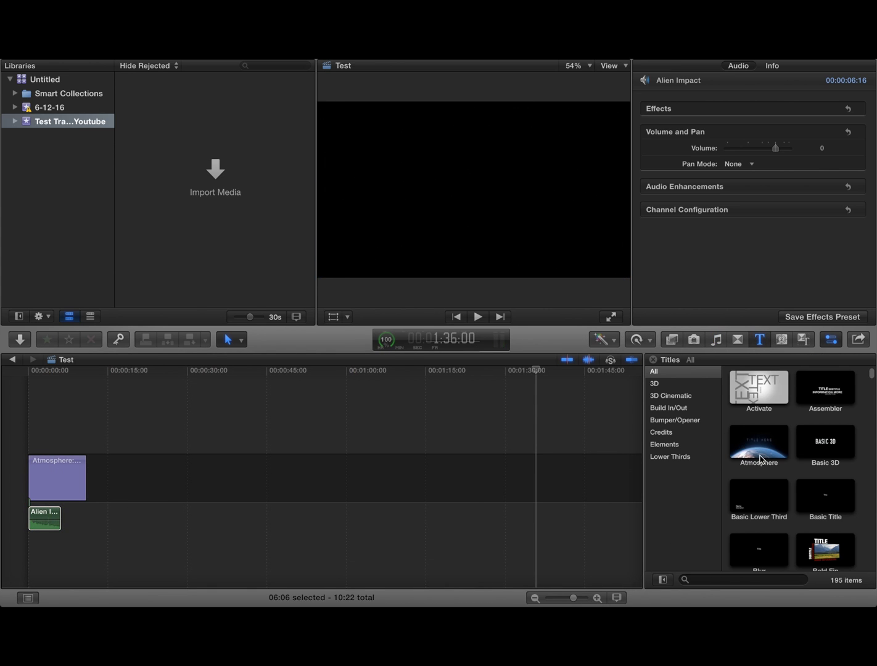
scroll(760, 459, "down", 4)
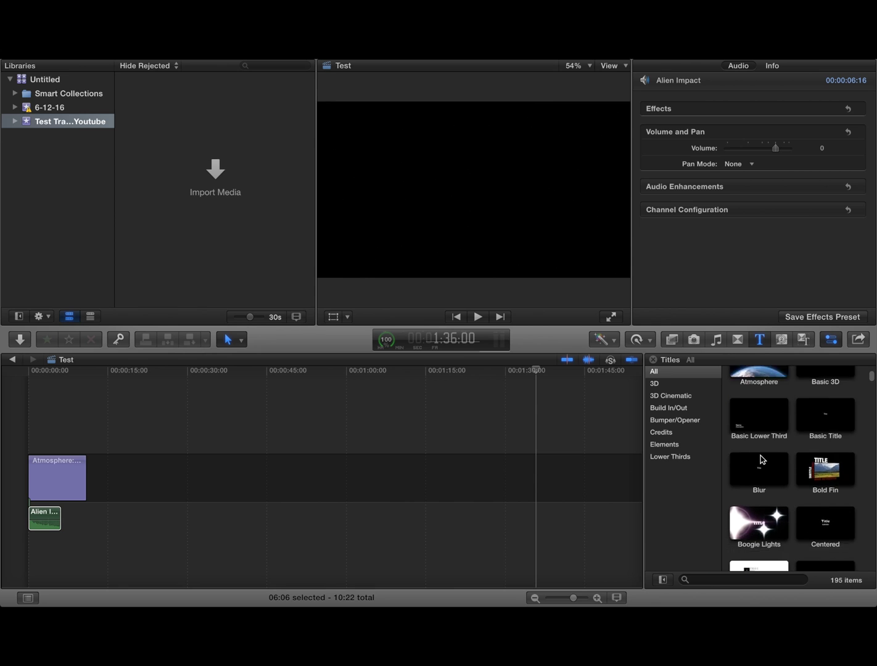
scroll(762, 460, "down", 3)
scroll(762, 459, "down", 3)
scroll(759, 460, "down", 2)
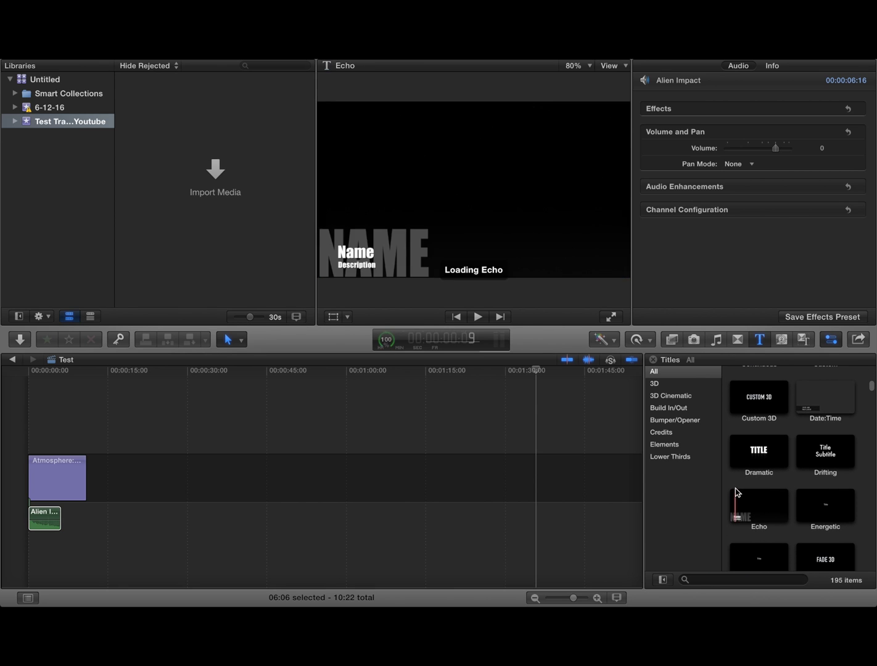
scroll(747, 480, "up", 3)
scroll(752, 457, "up", 3)
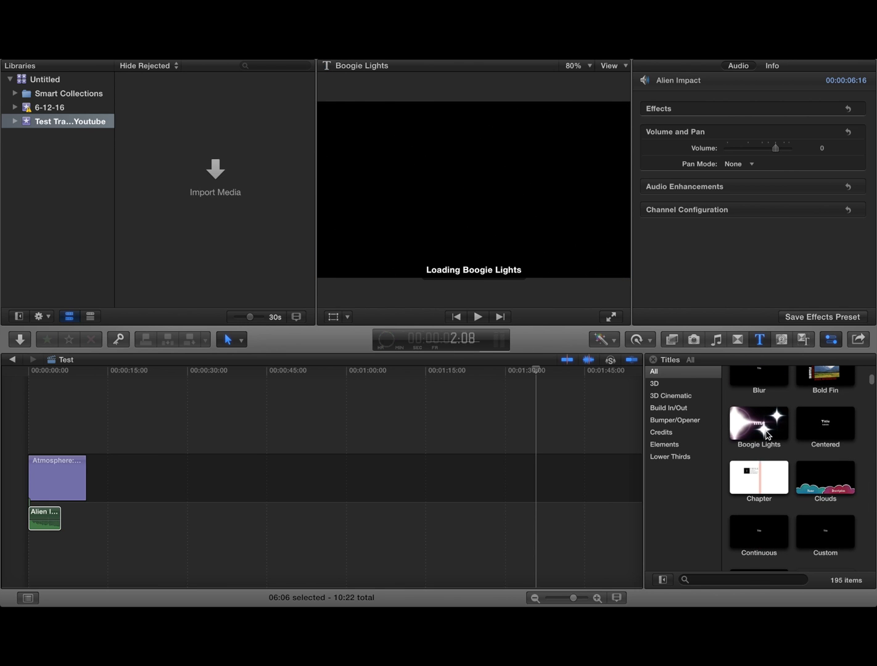
scroll(753, 458, "up", 2)
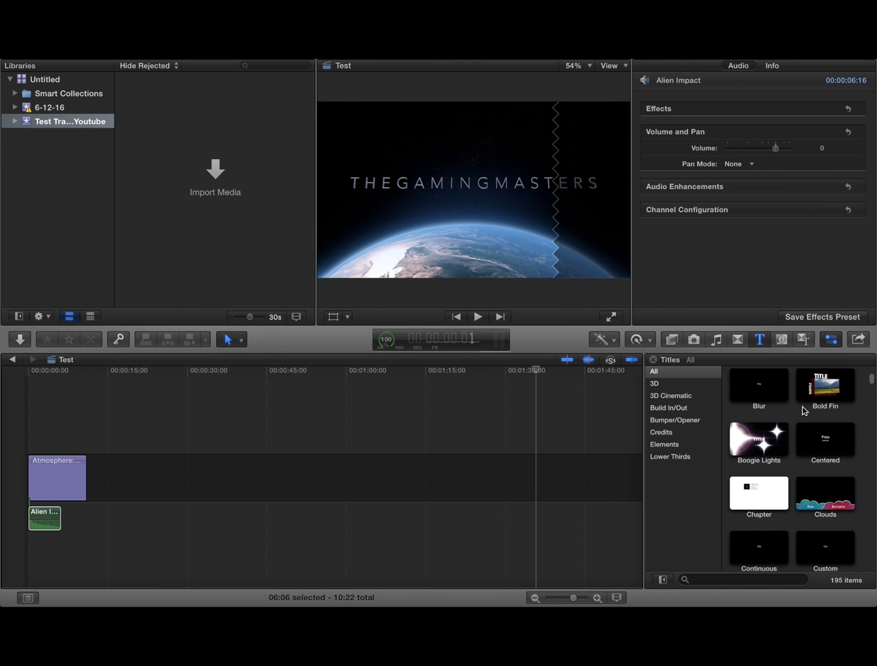
left_click(654, 385)
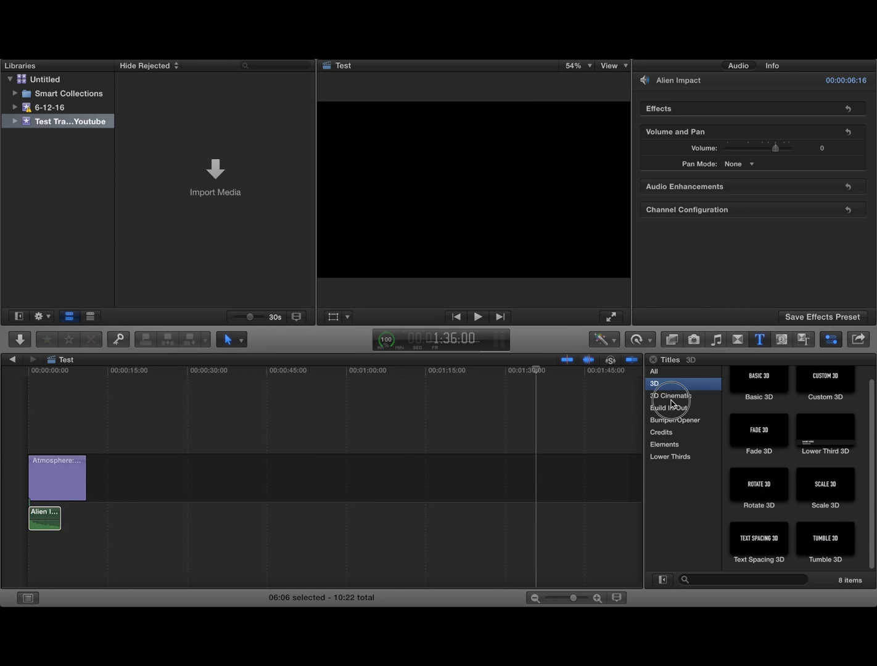
left_click(670, 396)
left_click(674, 420)
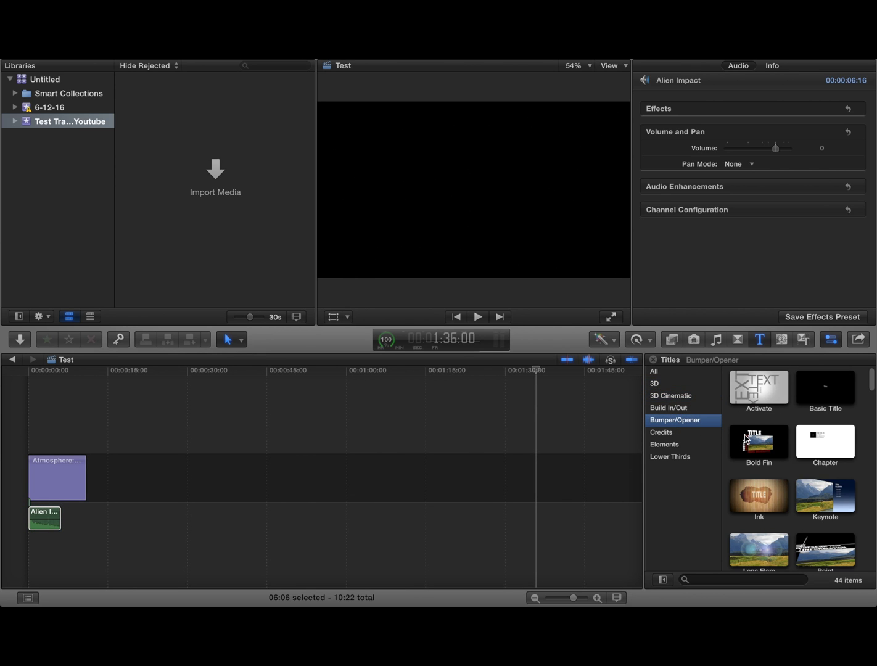
left_click_drag(745, 438, 109, 489)
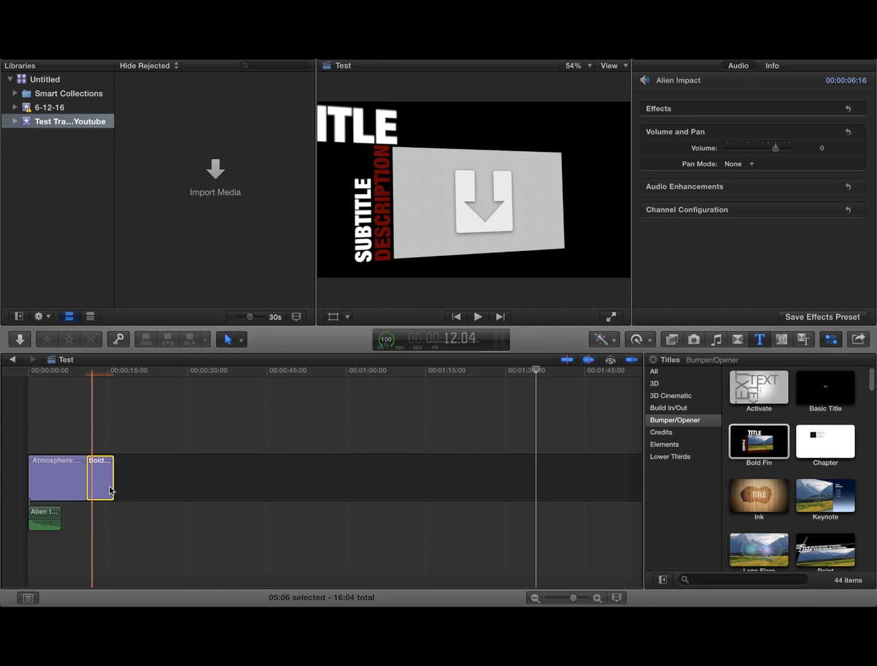
Change the Bold Fin clip's duration to 10:00, retrying after one cancelled attempt
left_click(110, 486)
right_click(108, 480)
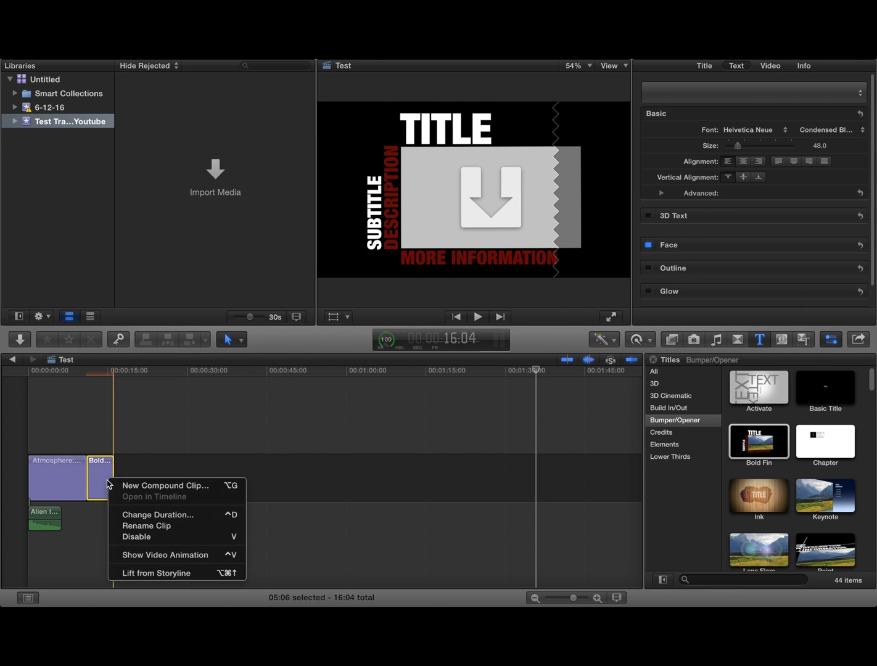
left_click(148, 515)
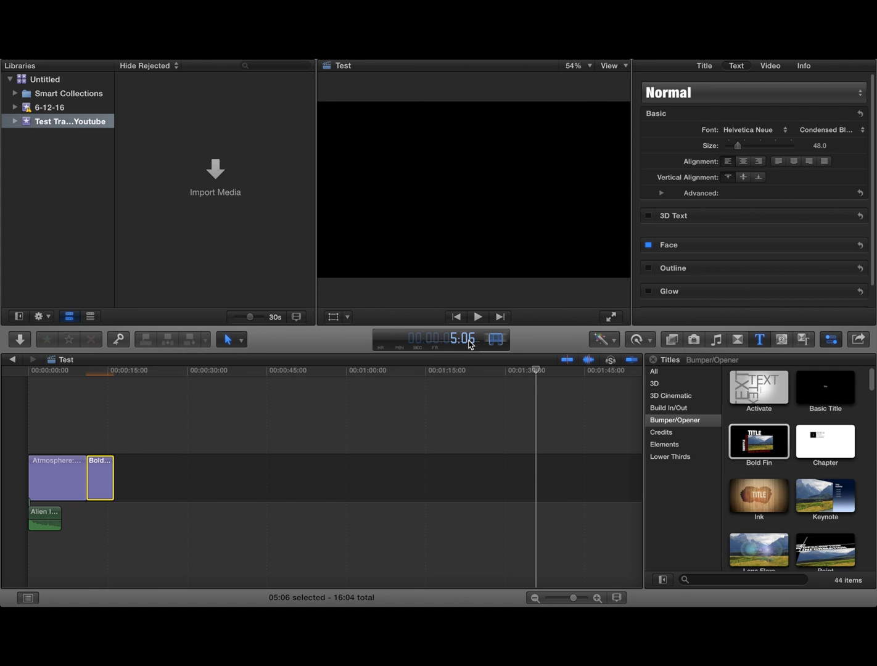
key("Escape")
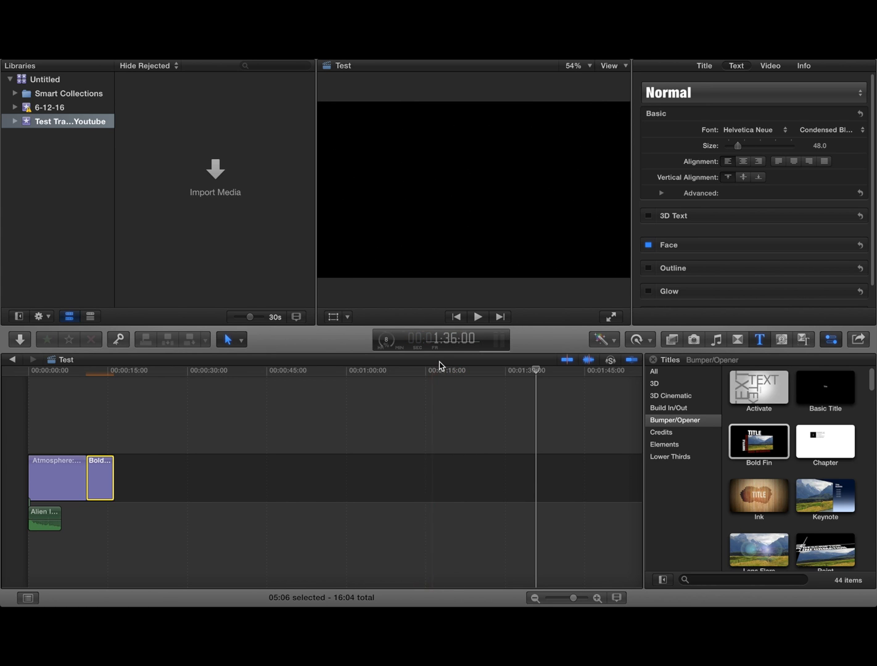
right_click(104, 488)
left_click(169, 526)
type("0:10")
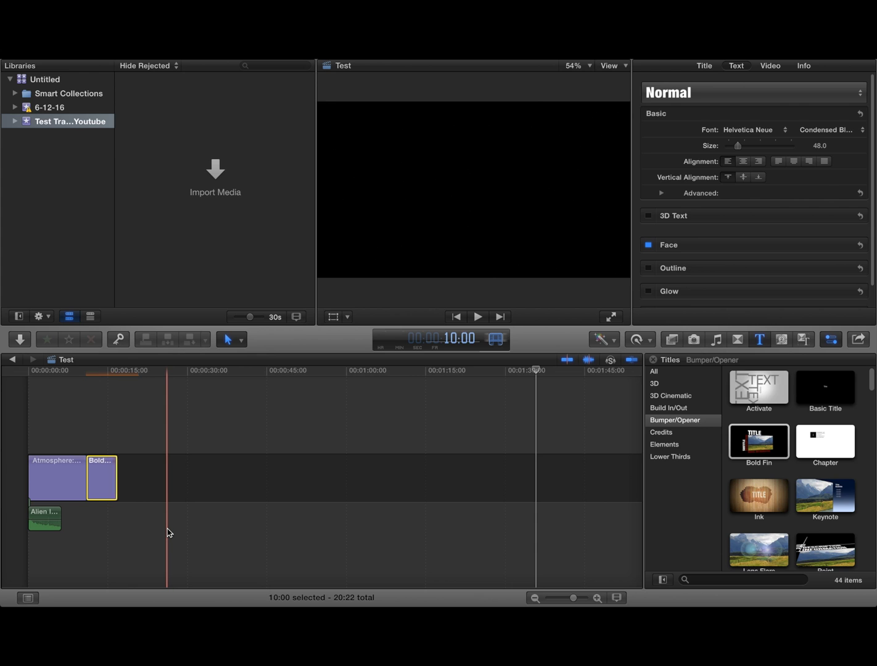
key("Return")
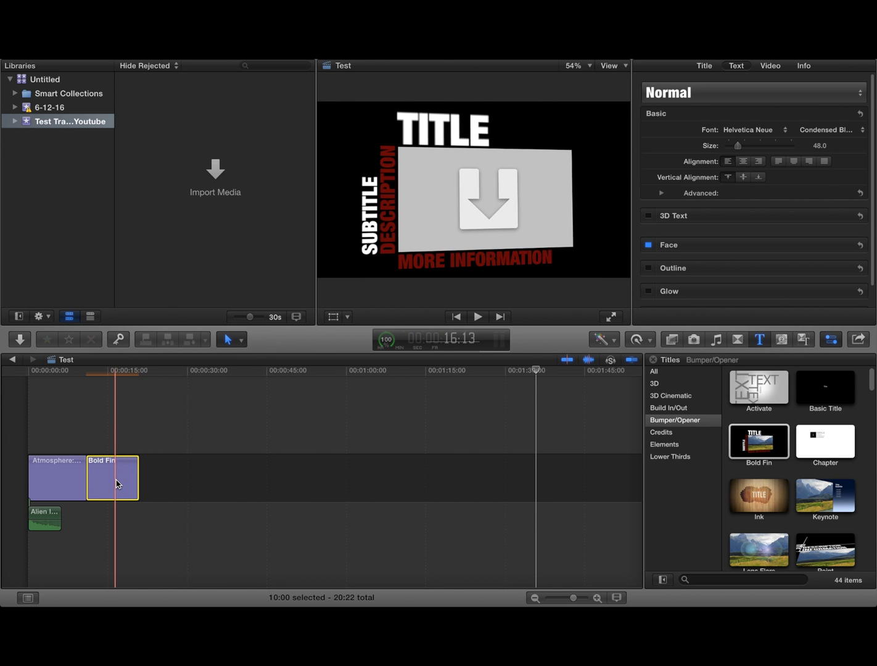
Replace the Bold Fin title's TITLE and SUBTITLE lines with 'Test'
double_click(112, 482)
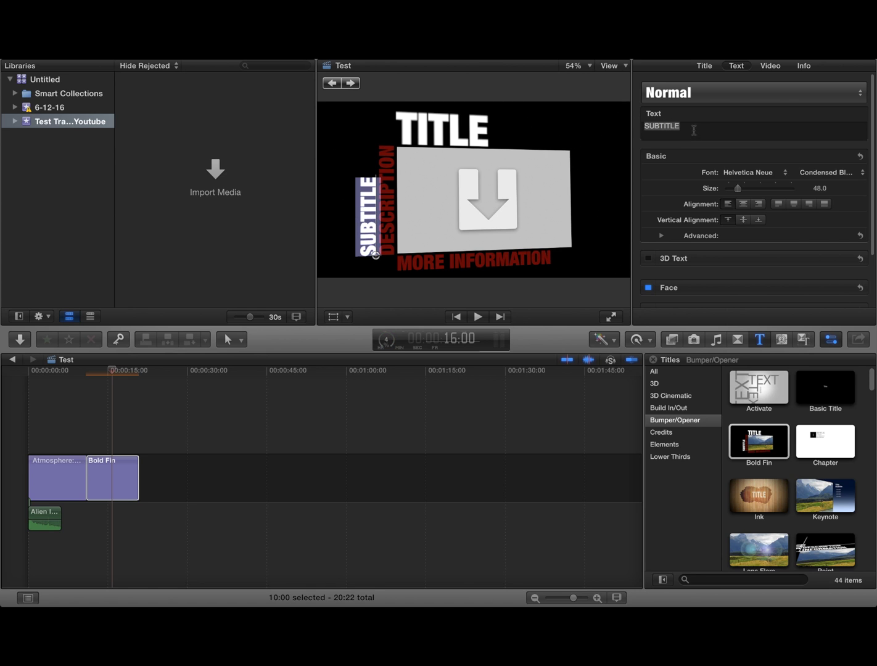
left_click(477, 135)
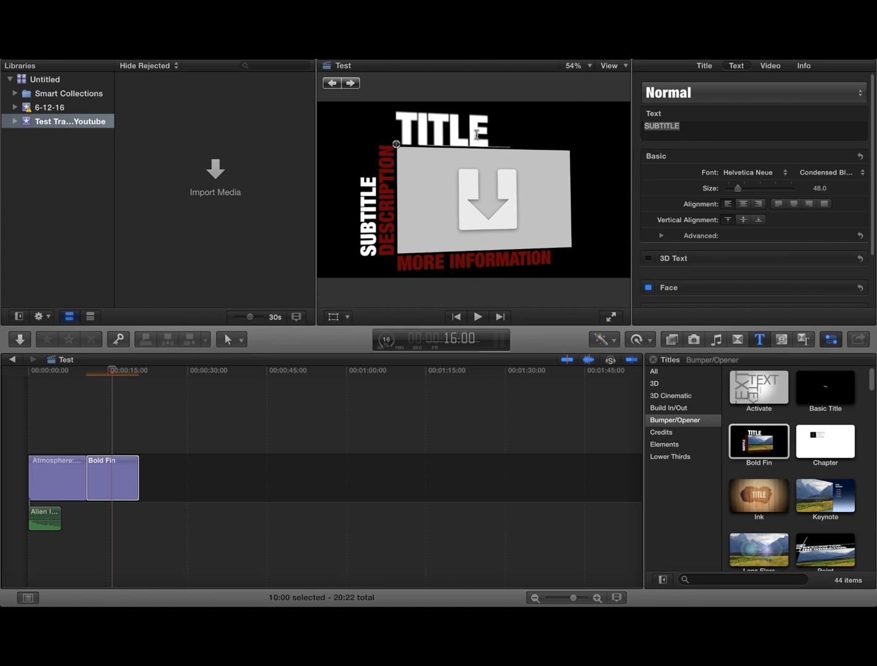
double_click(442, 130)
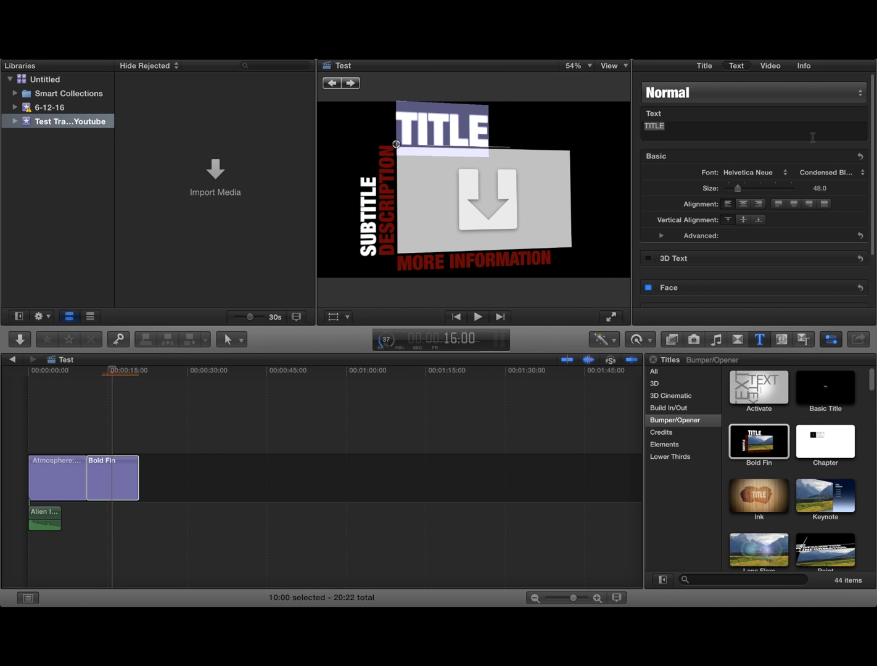
type("Test")
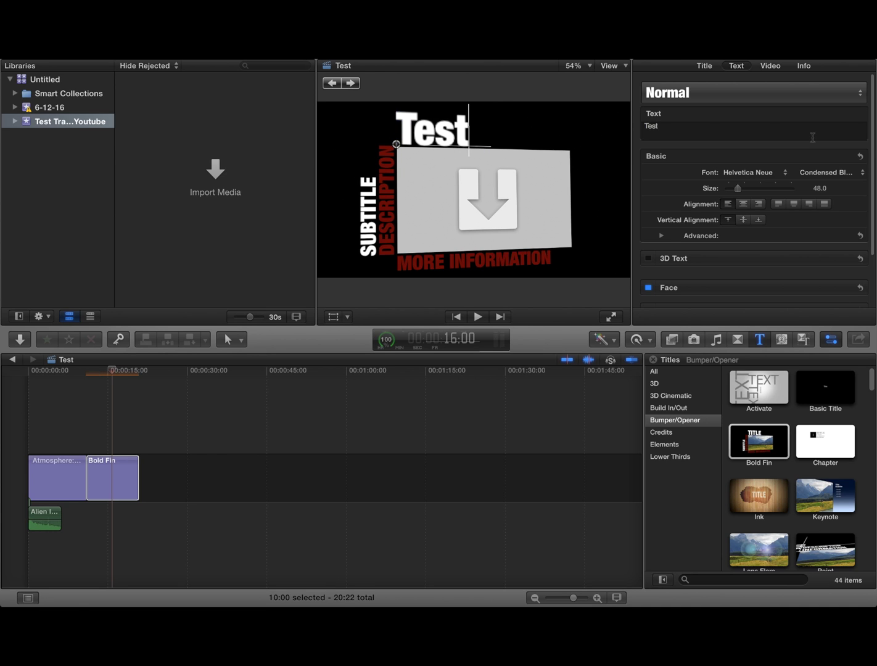
double_click(369, 220)
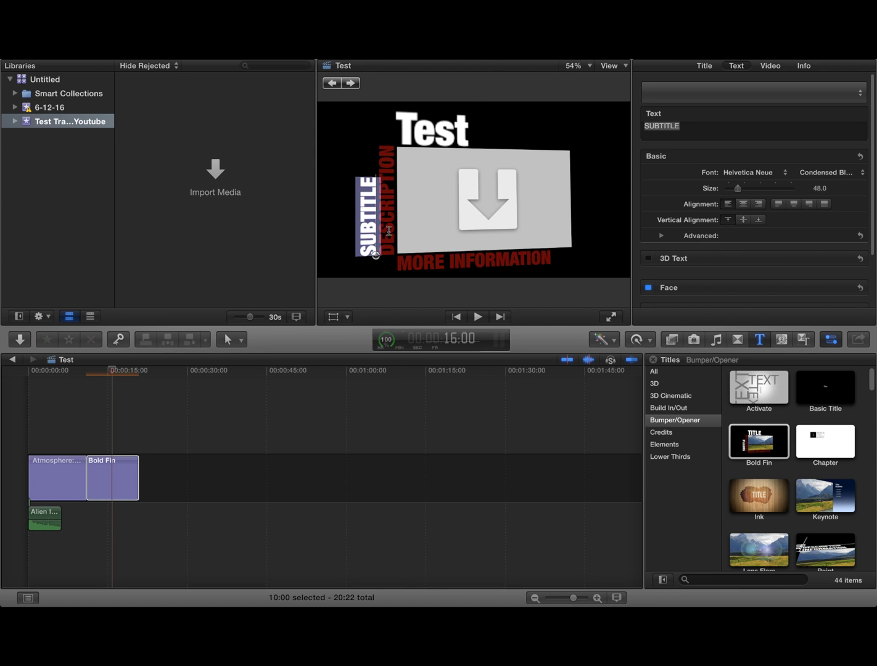
type("Test")
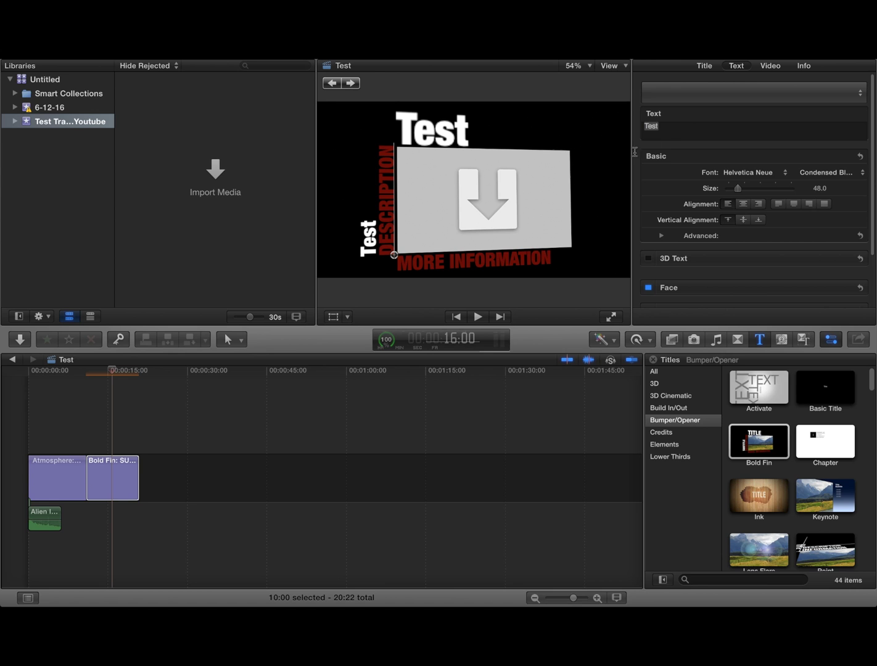
Change the DESCRIPTION line to 'Blablabla', leaving MORE INFORMATION unchanged
left_click(395, 199)
double_click(388, 199)
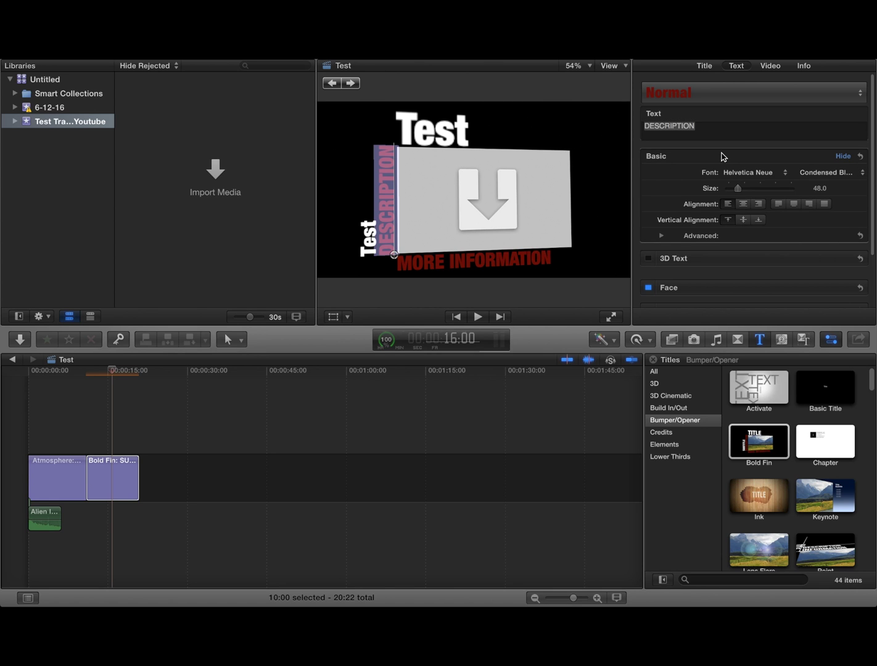
type("Blal")
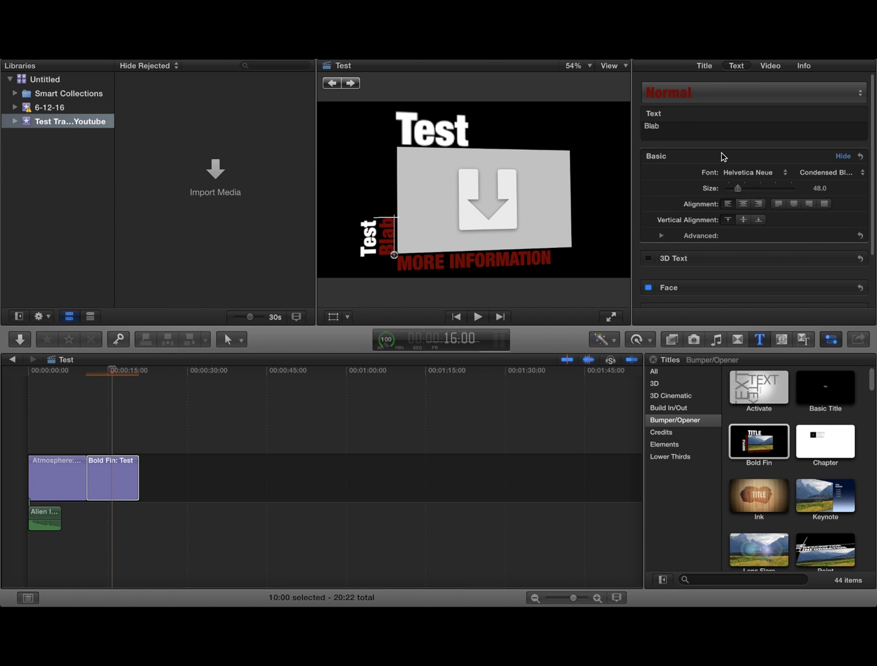
type("labla")
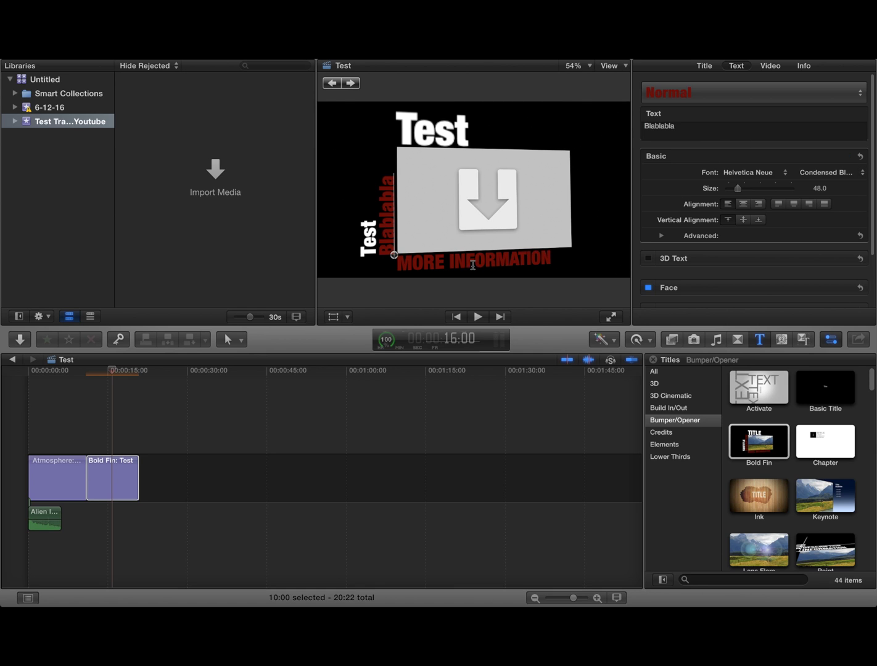
left_click(473, 265)
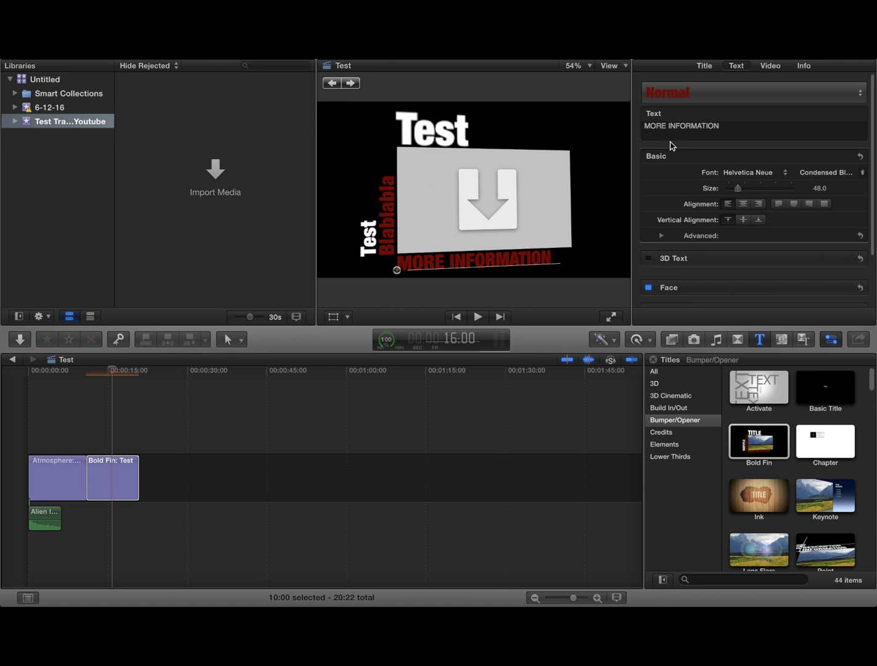
left_click(771, 65)
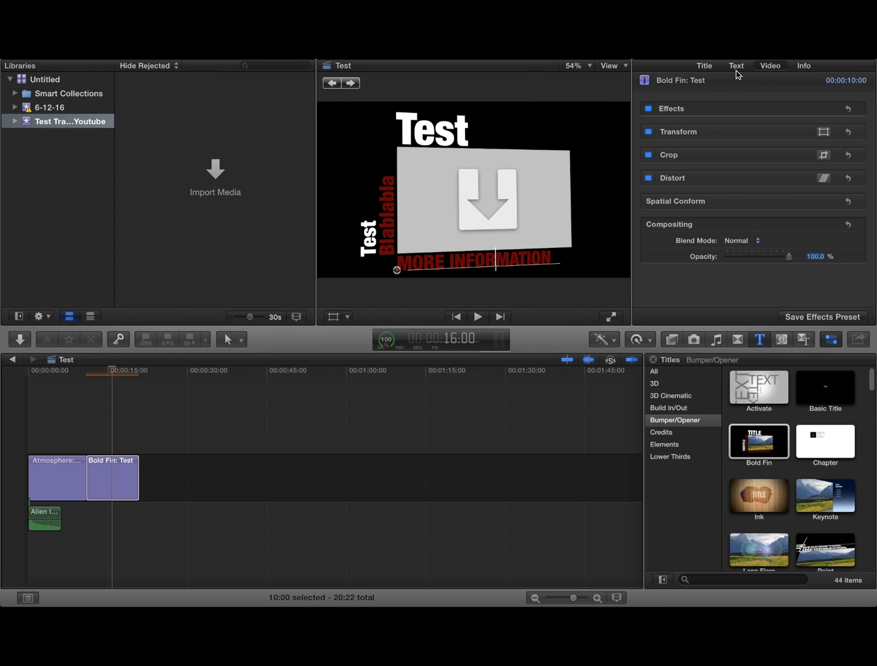
Show the Title inspector's published parameters and activate source selection for the Media Well Inset
left_click(736, 66)
scroll(726, 240, "down", 5)
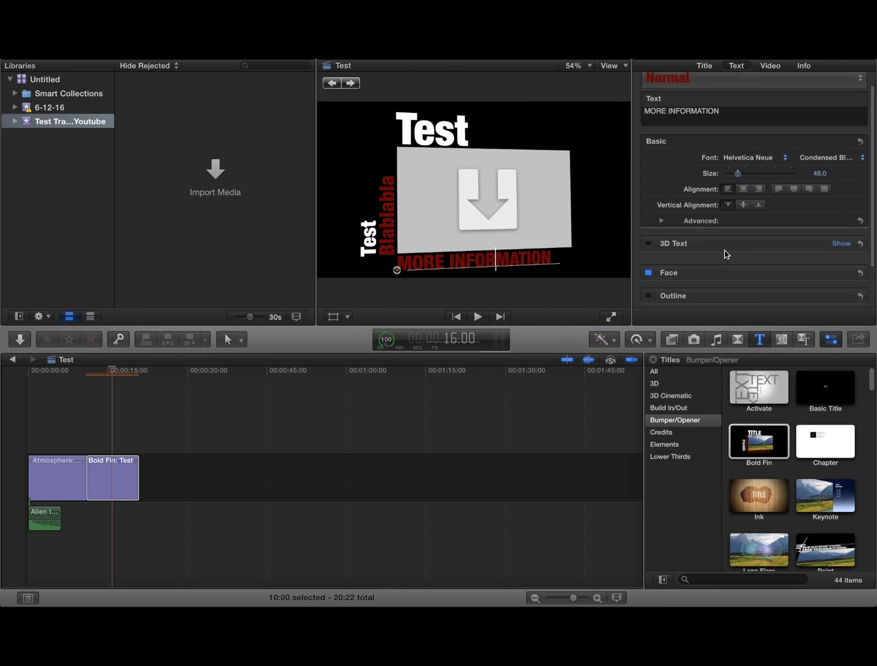
scroll(724, 255, "up", 5)
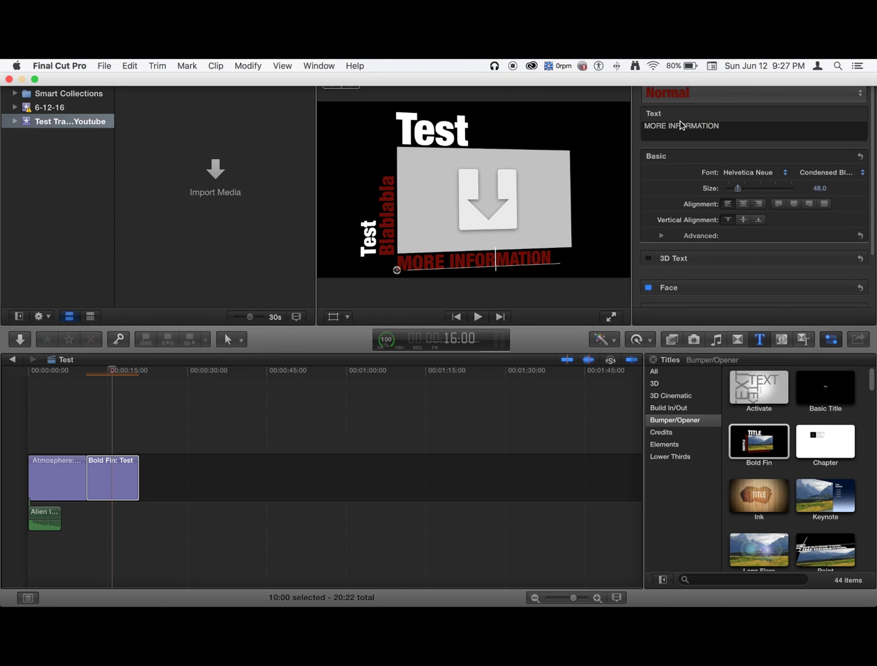
left_click(704, 65)
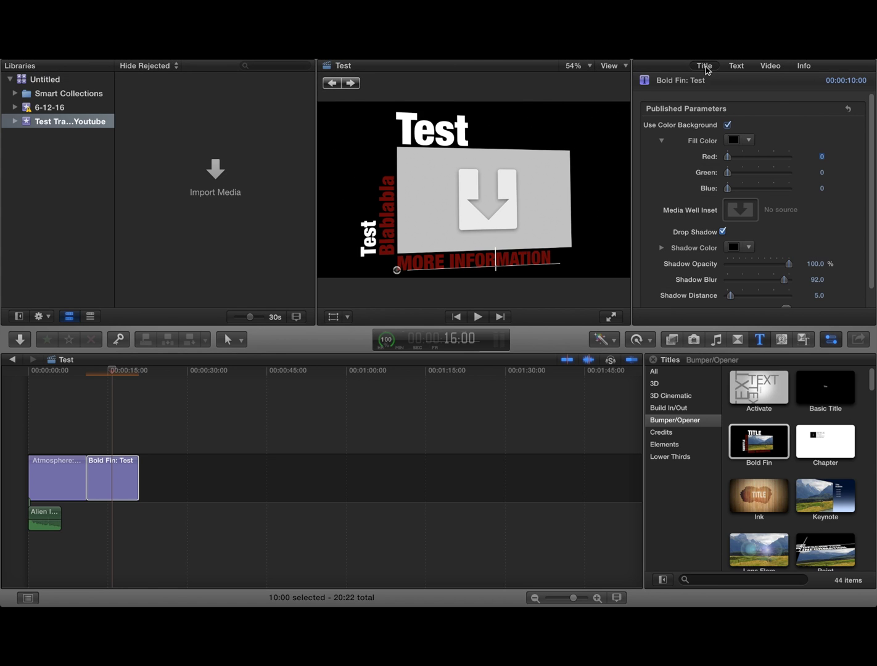
left_click(740, 218)
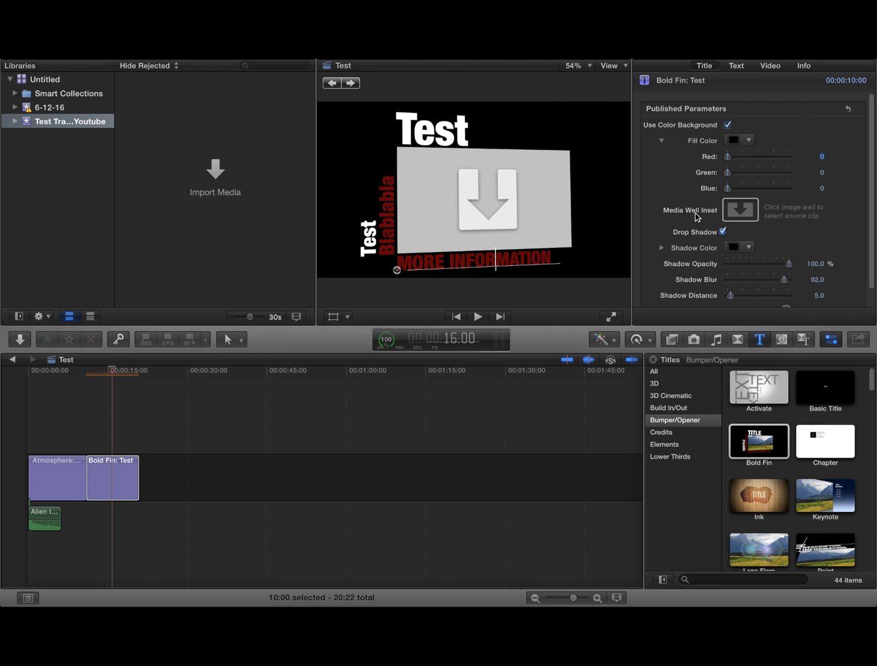
left_click(746, 214)
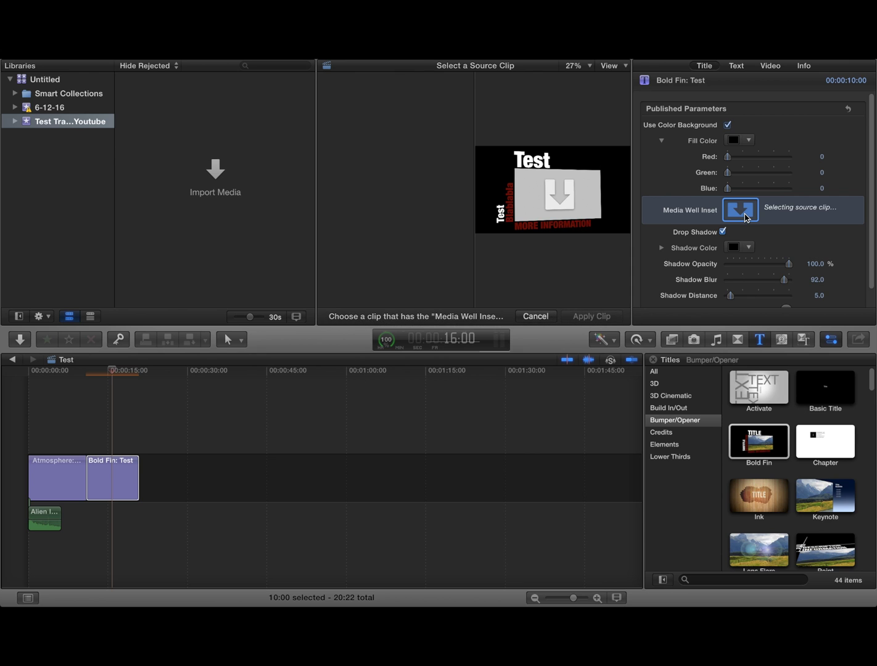
In the Media Import window, browse the Desktop and home folder, expanding Documents
left_click(215, 182)
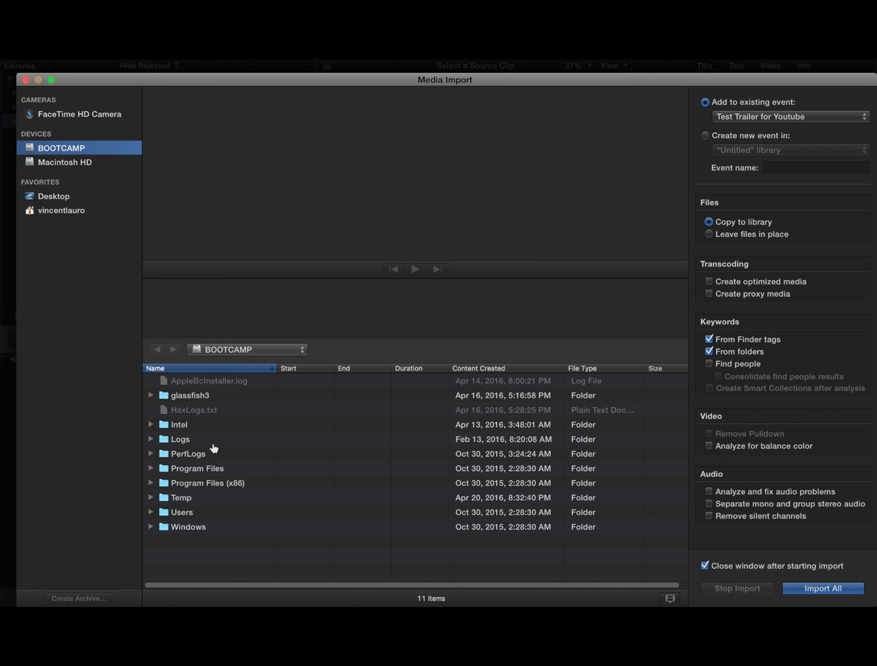
left_click(54, 200)
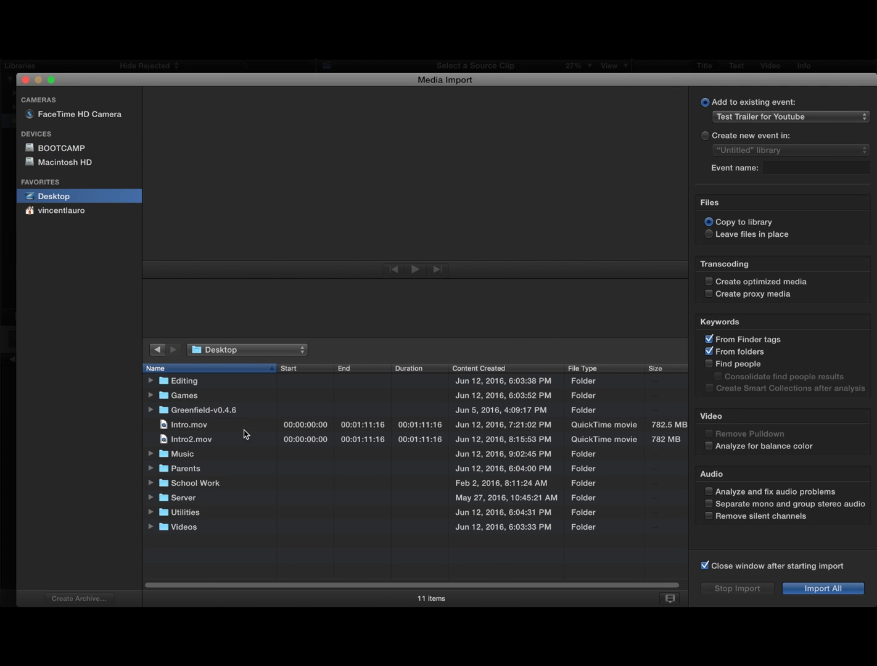
left_click(221, 349)
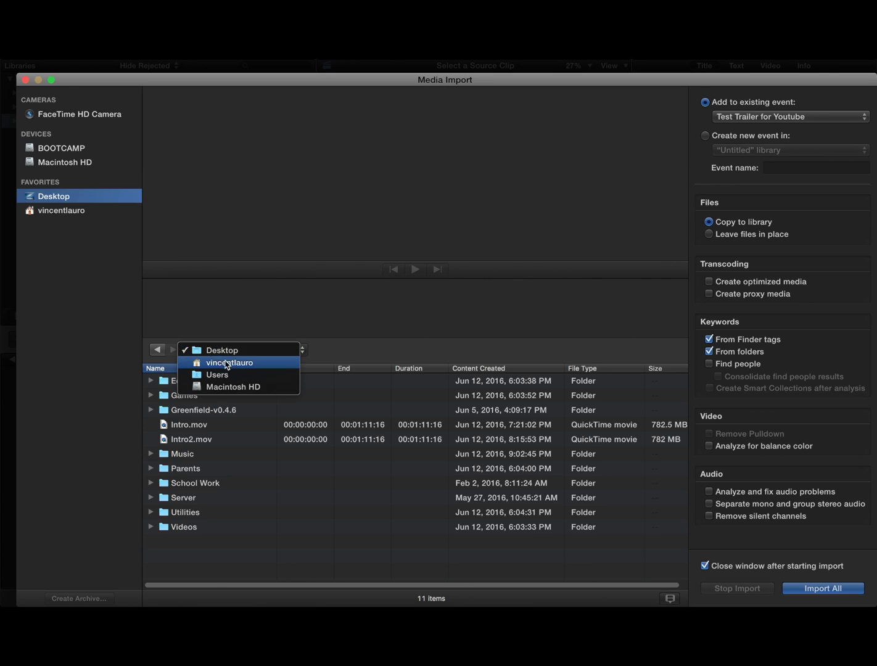
left_click(226, 351)
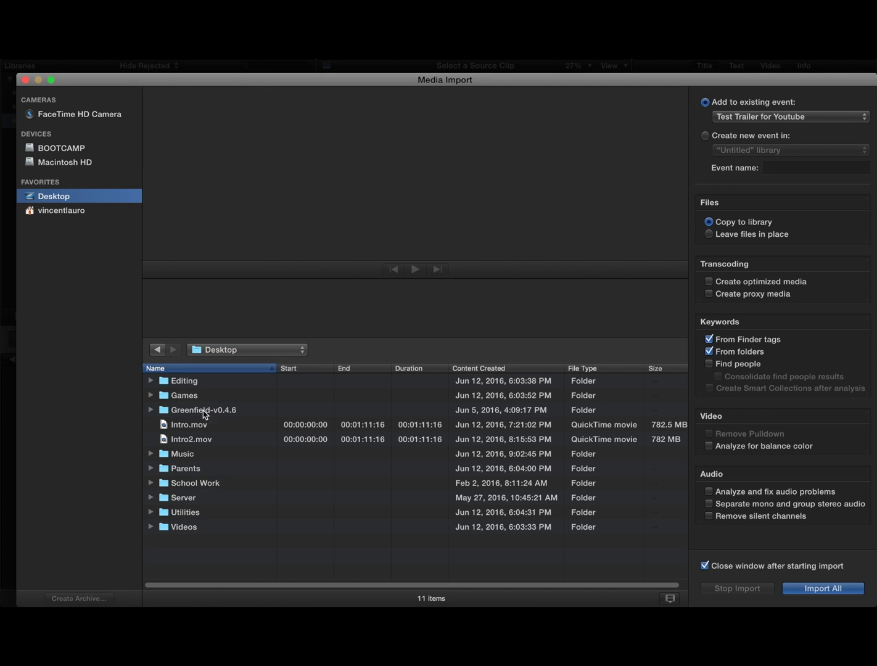
left_click(71, 211)
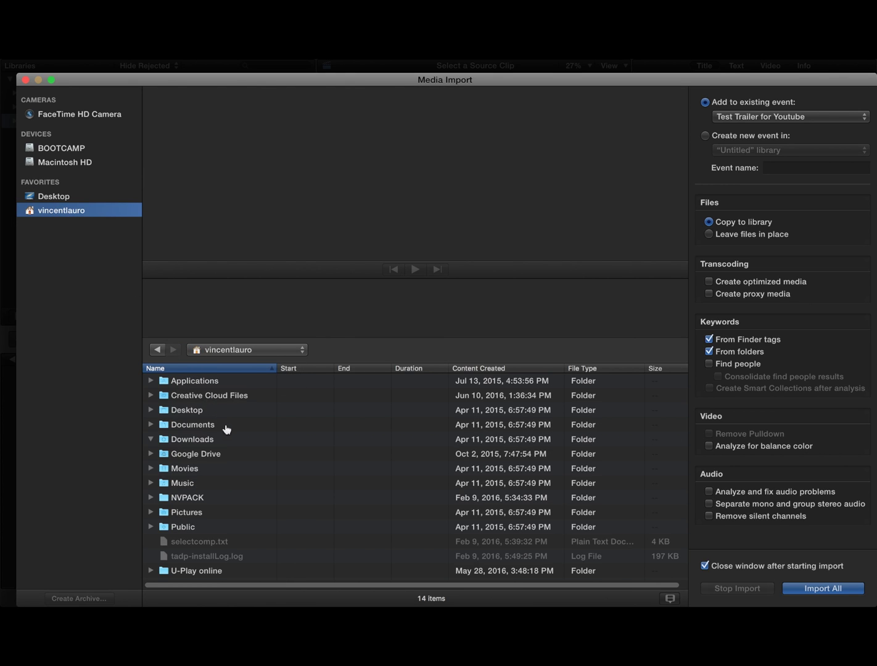
left_click(150, 439)
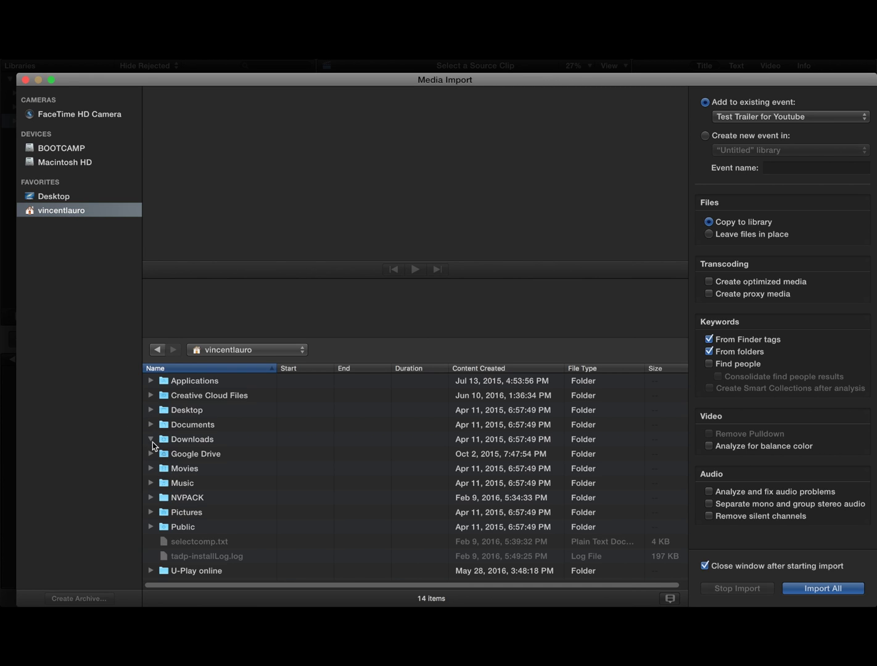
left_click(192, 424)
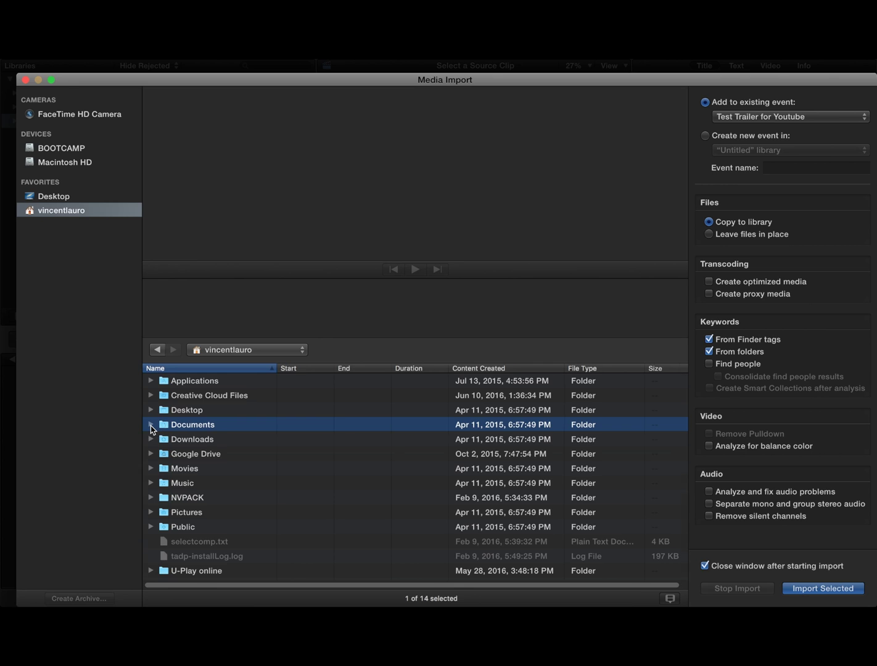
left_click(151, 425)
scroll(226, 479, "down", 5)
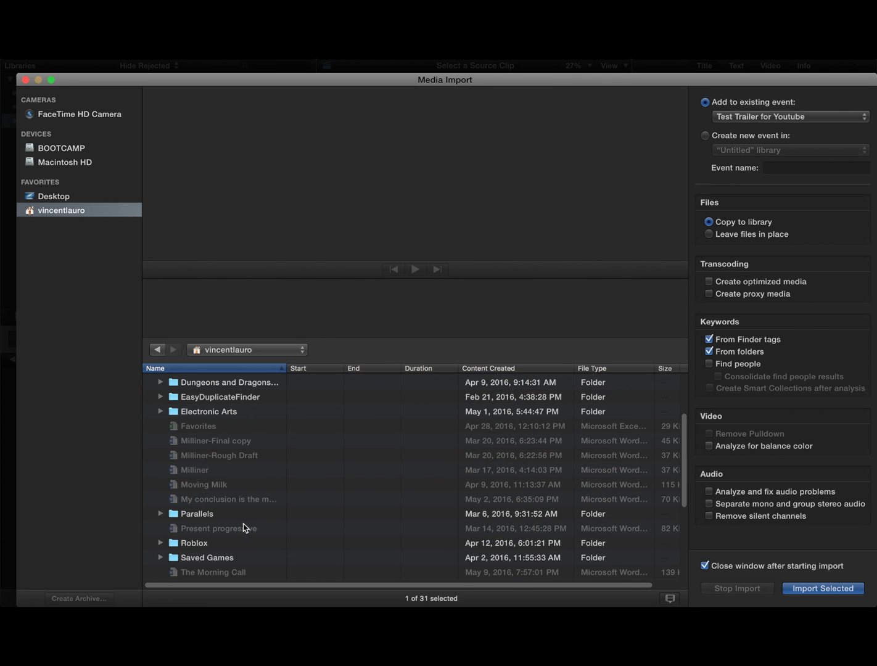
scroll(249, 479, "down", 5)
scroll(250, 478, "up", 10)
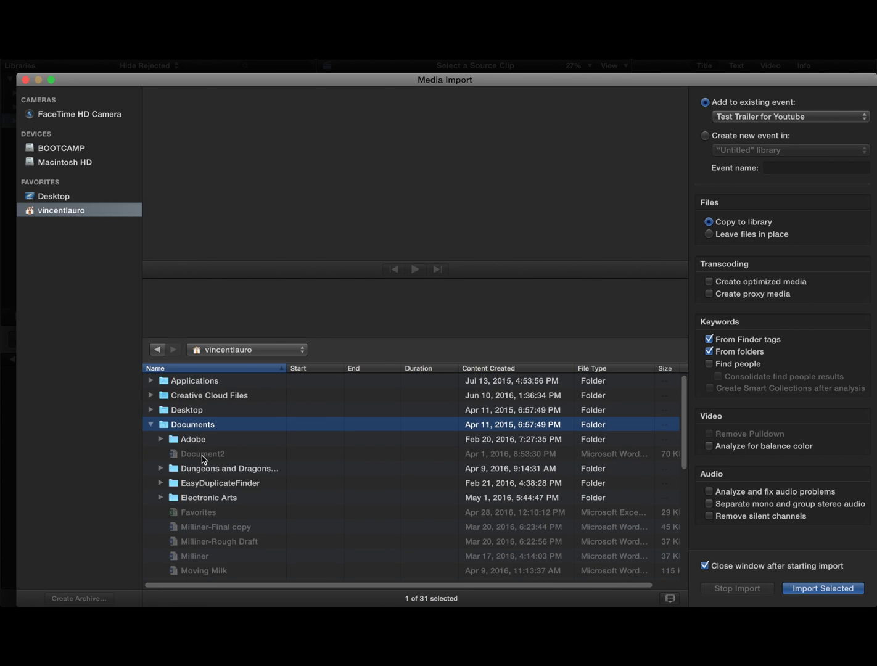
Expand the Pictures folder in the home folder list, checking Desktop and Public along the way
left_click(153, 425)
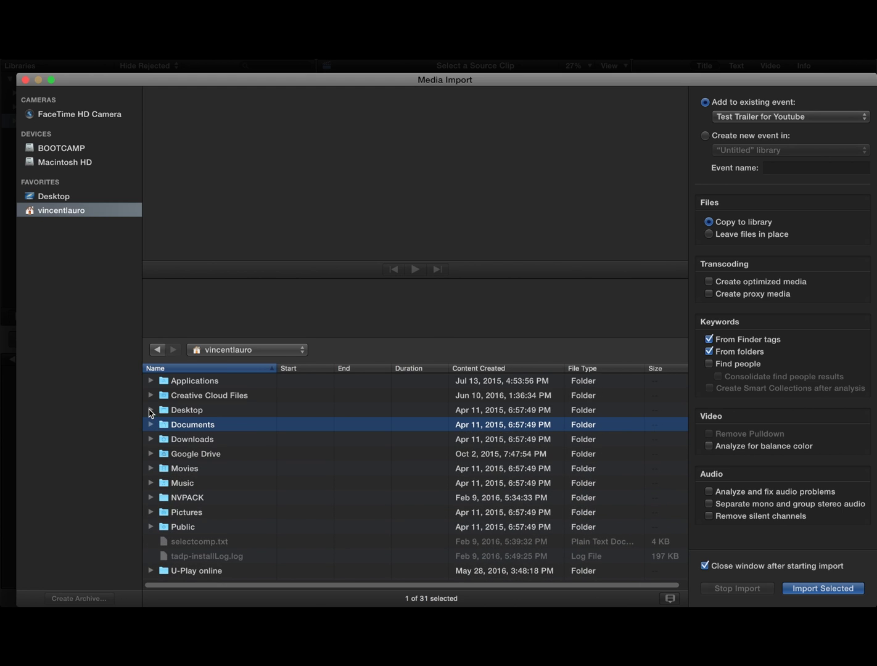
left_click(151, 411)
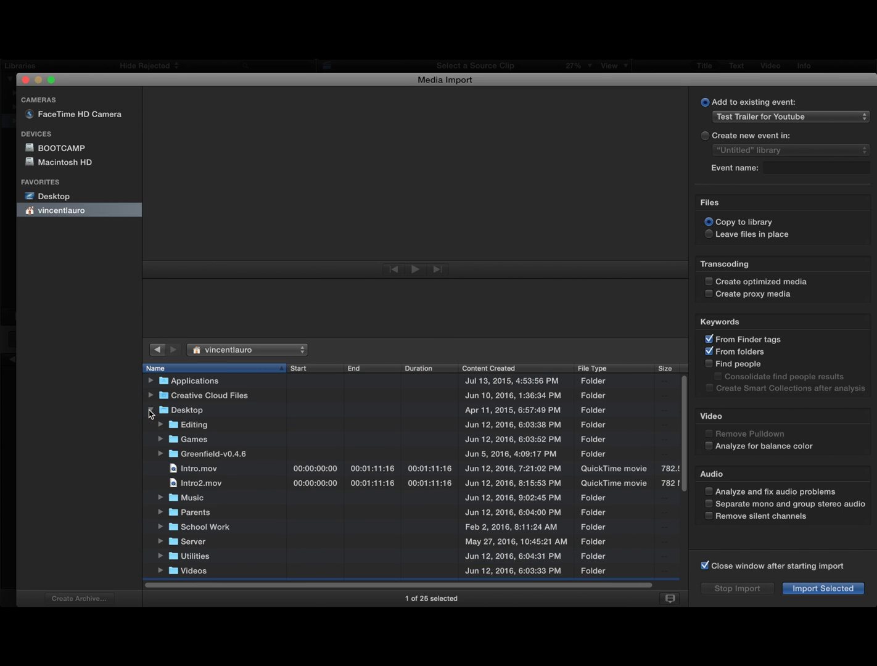
left_click(151, 410)
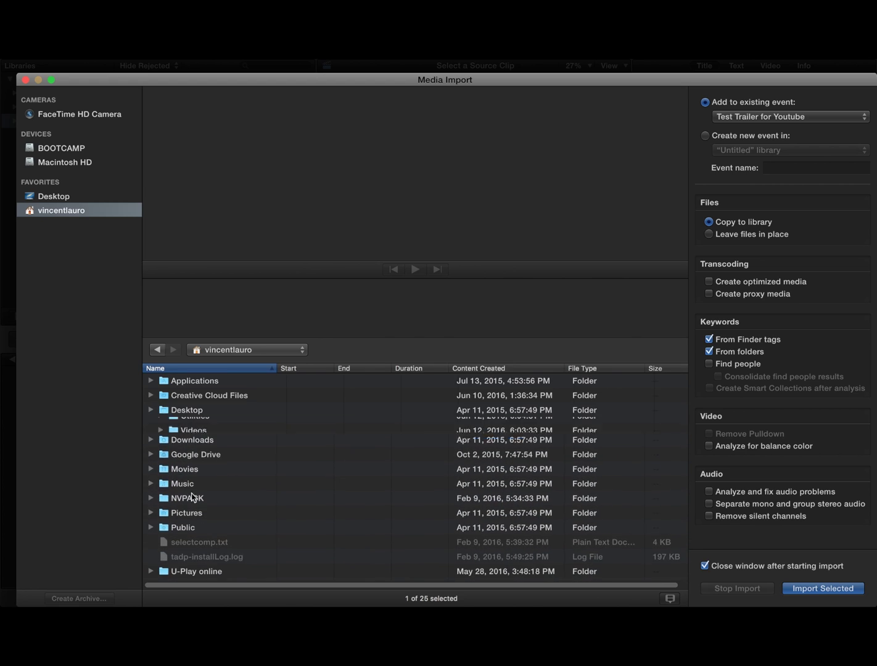
left_click(162, 512)
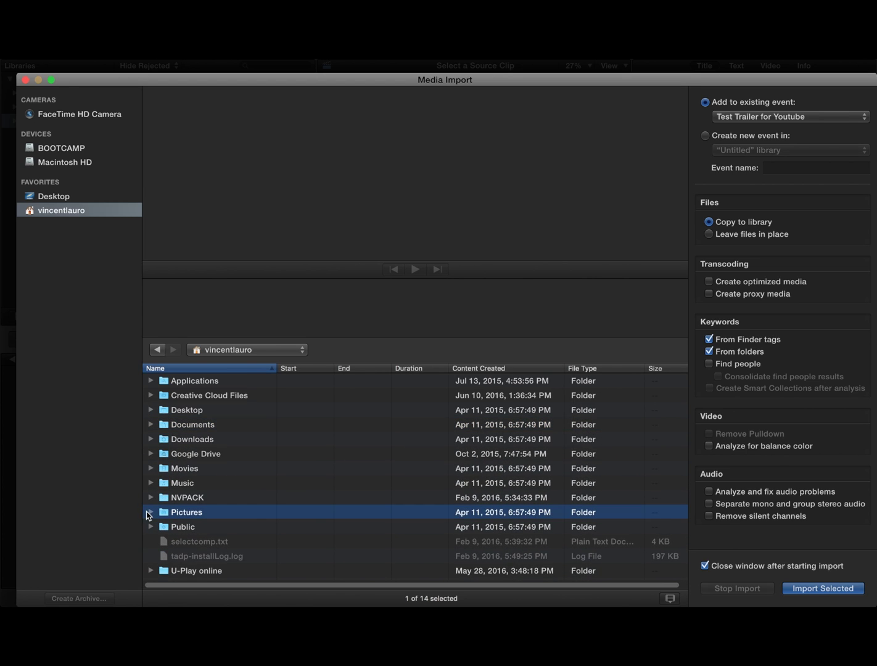
left_click(151, 513)
scroll(243, 524, "down", 1)
scroll(244, 523, "down", 2)
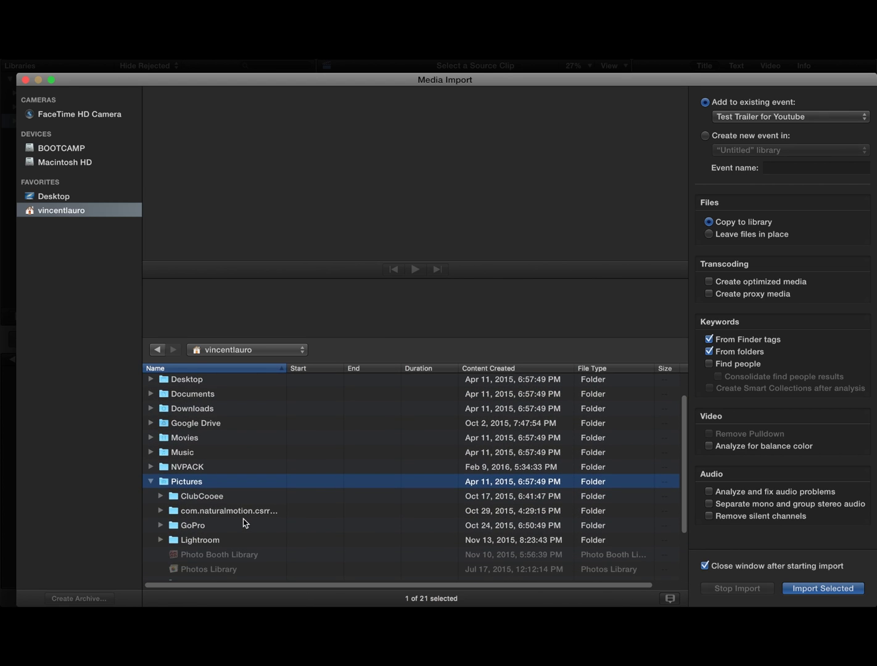
scroll(244, 524, "down", 2)
scroll(244, 524, "down", 2)
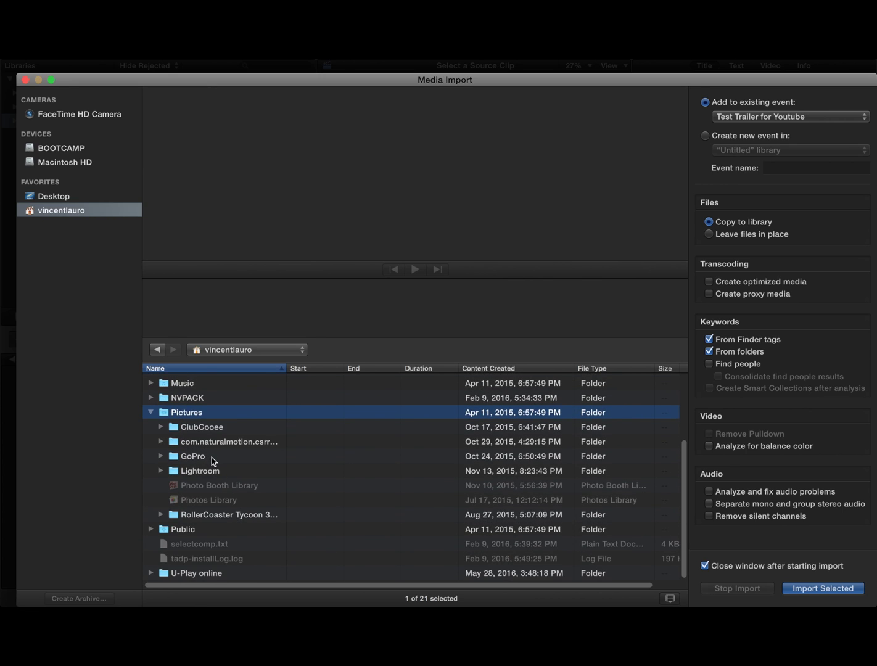
left_click(150, 529)
left_click(151, 529)
left_click(161, 518)
Expand Lightroom and GoPro > 2015-11-18 > HERO3+ Black Edition-2, then return to the home folder
left_click(165, 472)
left_click(160, 473)
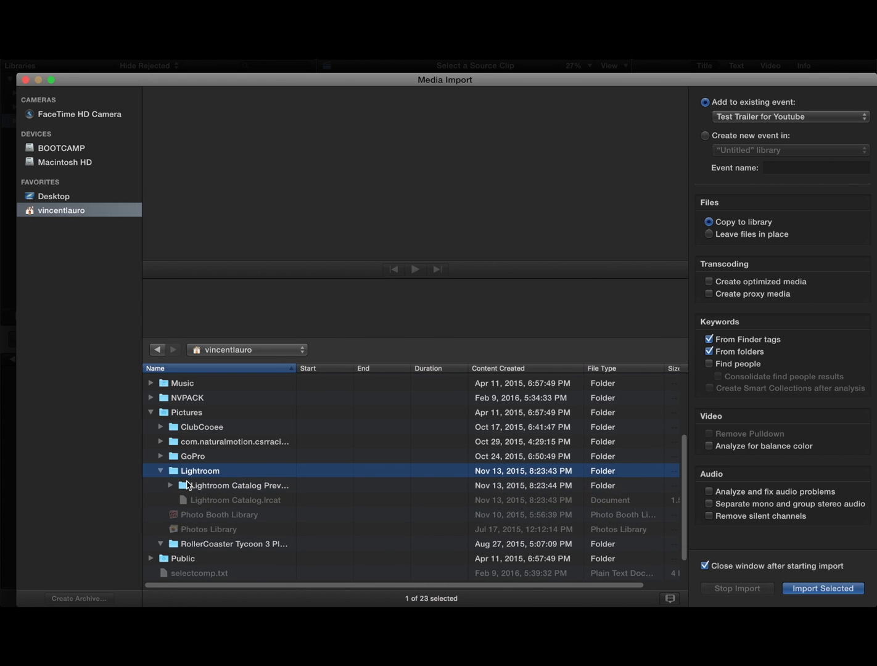
left_click(198, 486)
left_click(171, 487)
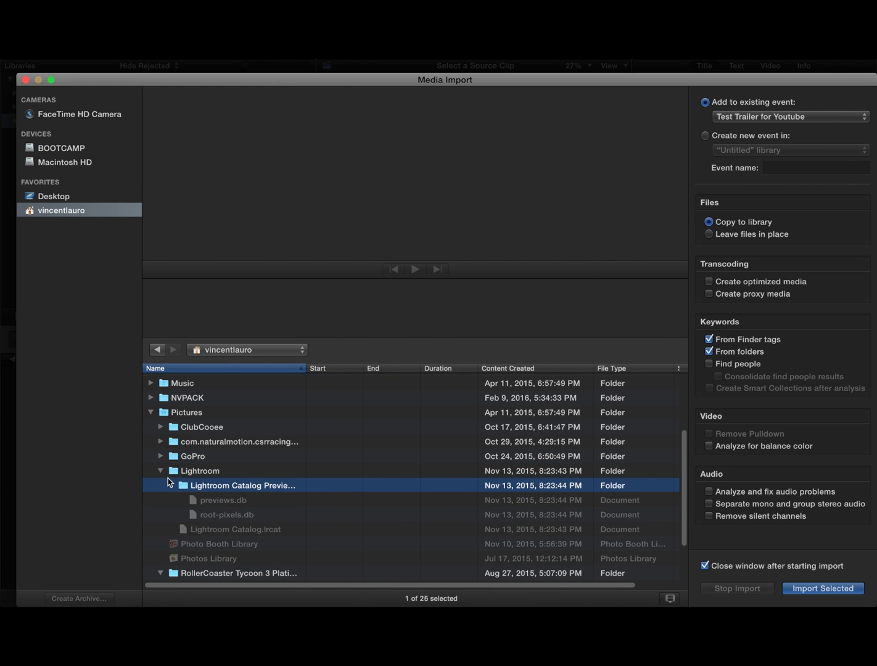
left_click(169, 486)
left_click(199, 471)
left_click(161, 456)
left_click(205, 470)
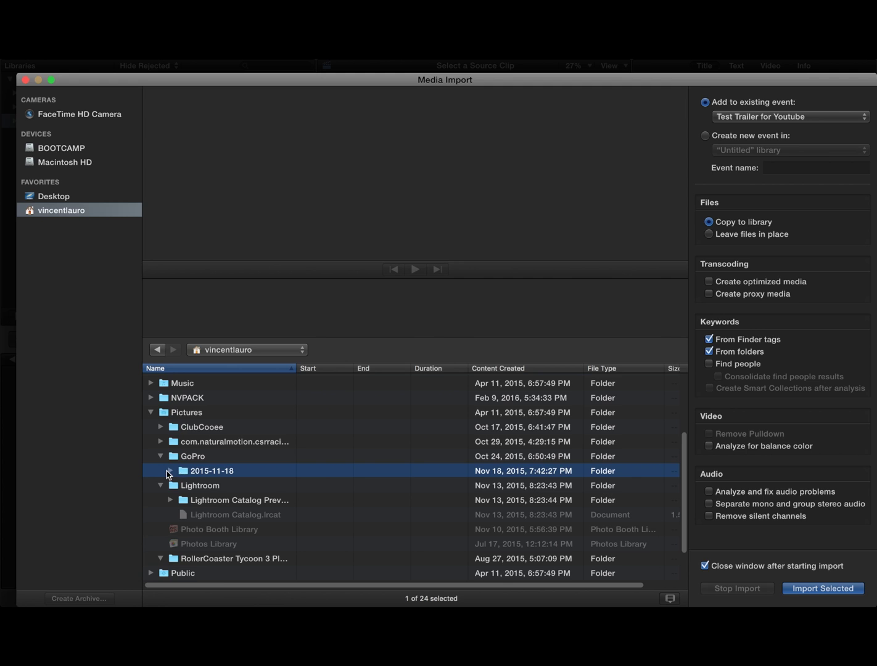
left_click(169, 471)
left_click(220, 485)
left_click(179, 485)
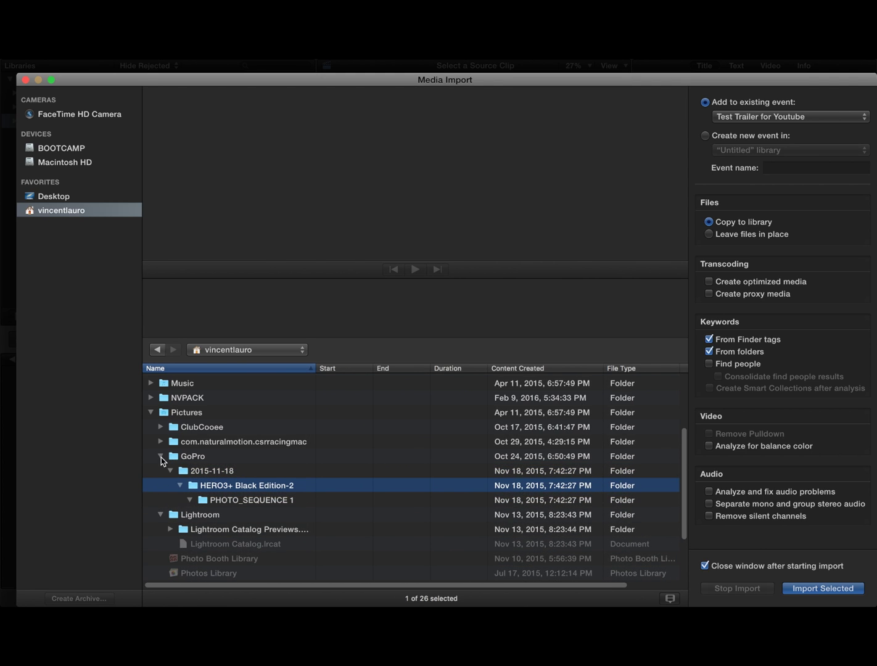
scroll(260, 455, "down", 5)
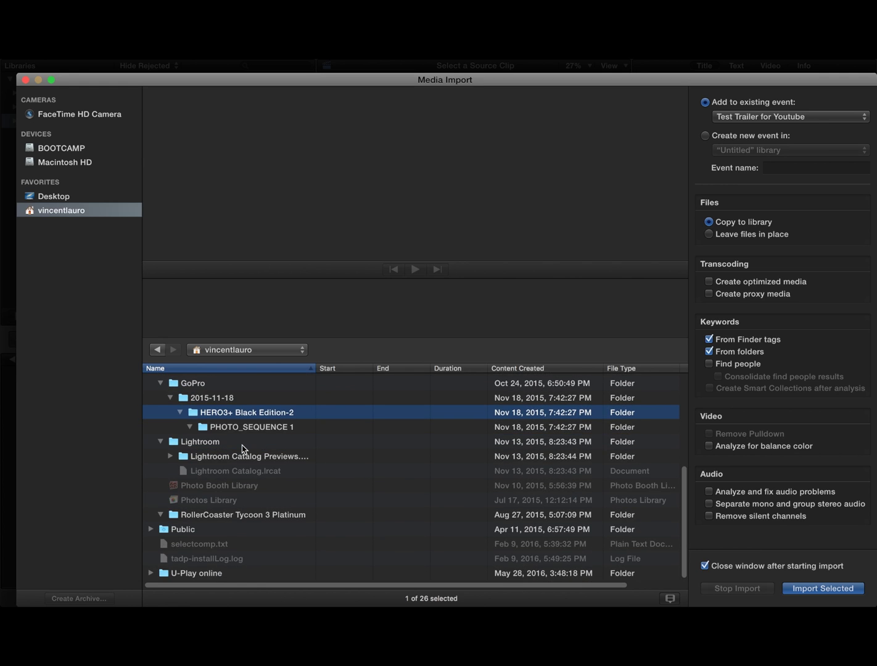
scroll(233, 480, "up", 10)
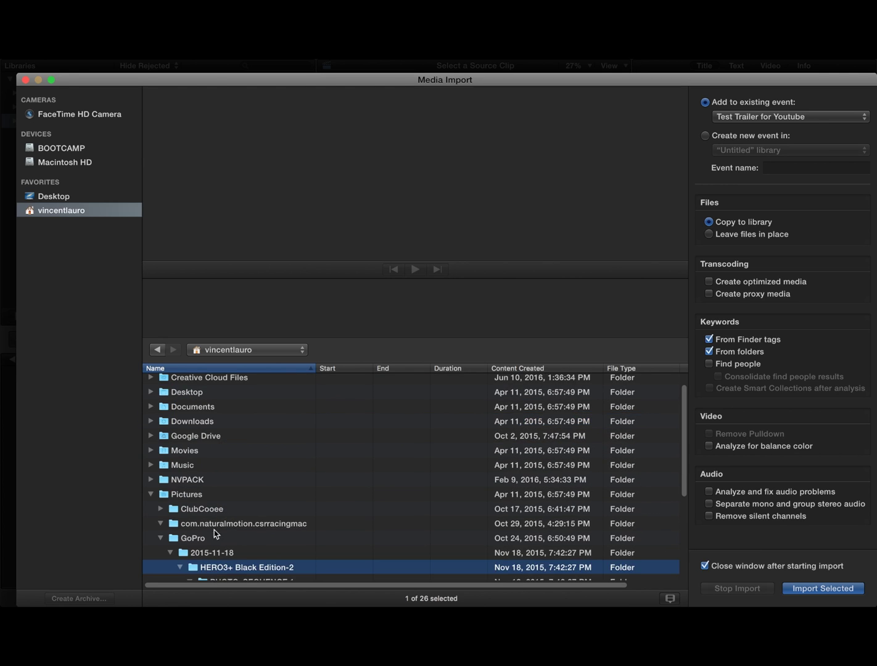
left_click(157, 349)
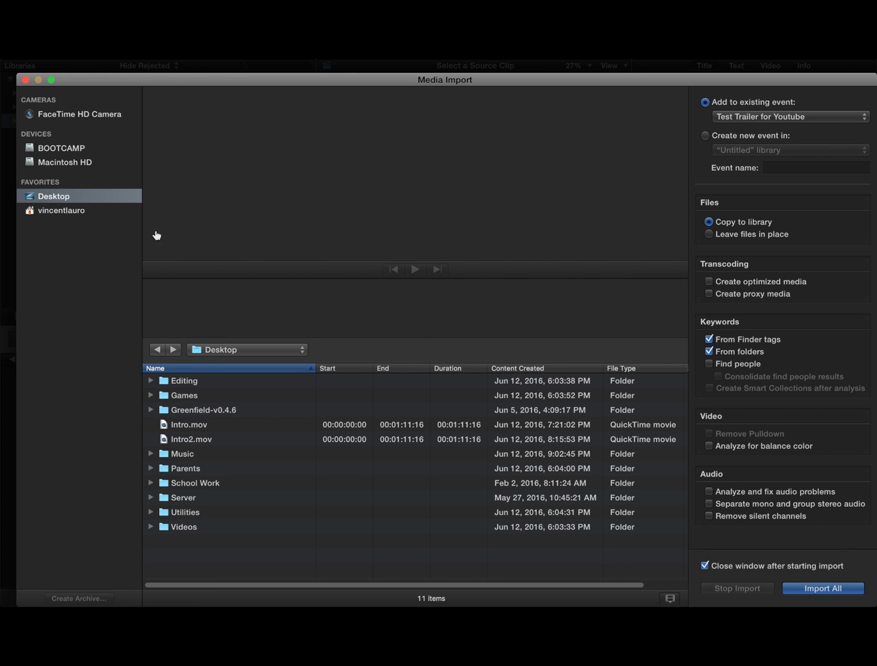
left_click(41, 211)
scroll(271, 568, "down", 5)
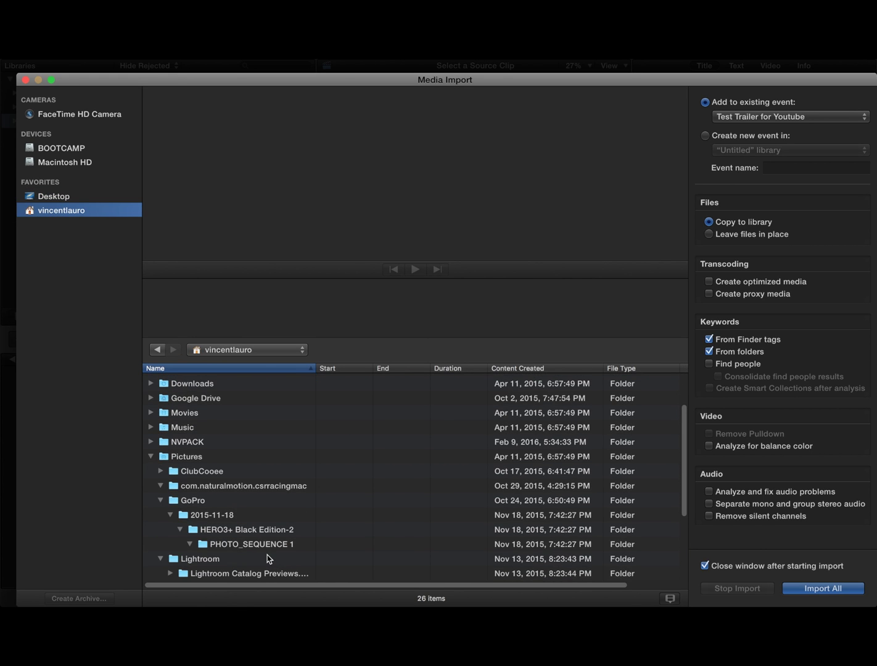
scroll(268, 562, "down", 5)
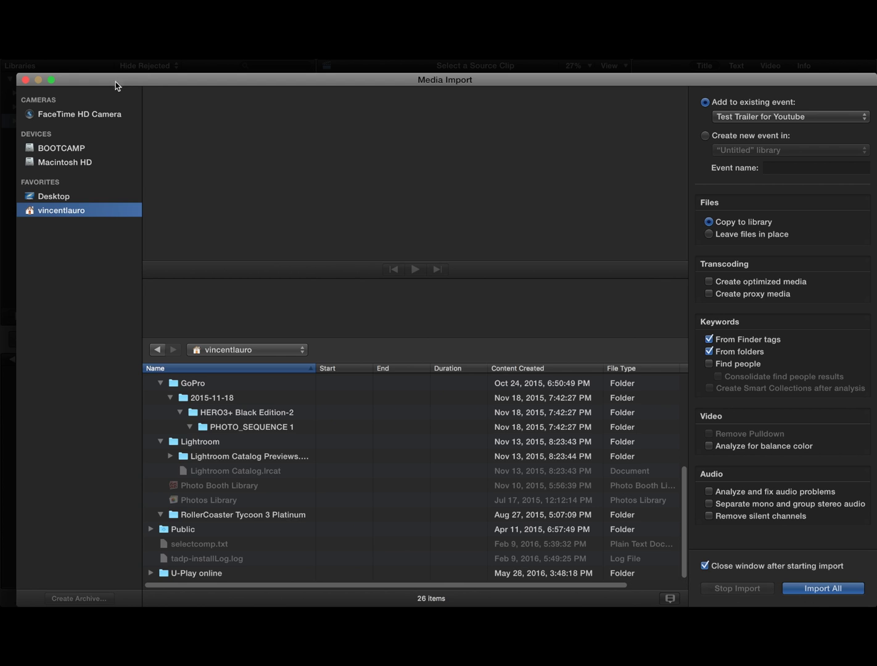
Close Media Import and drag the meme photo from the Photos browser onto the viewer
left_click(26, 81)
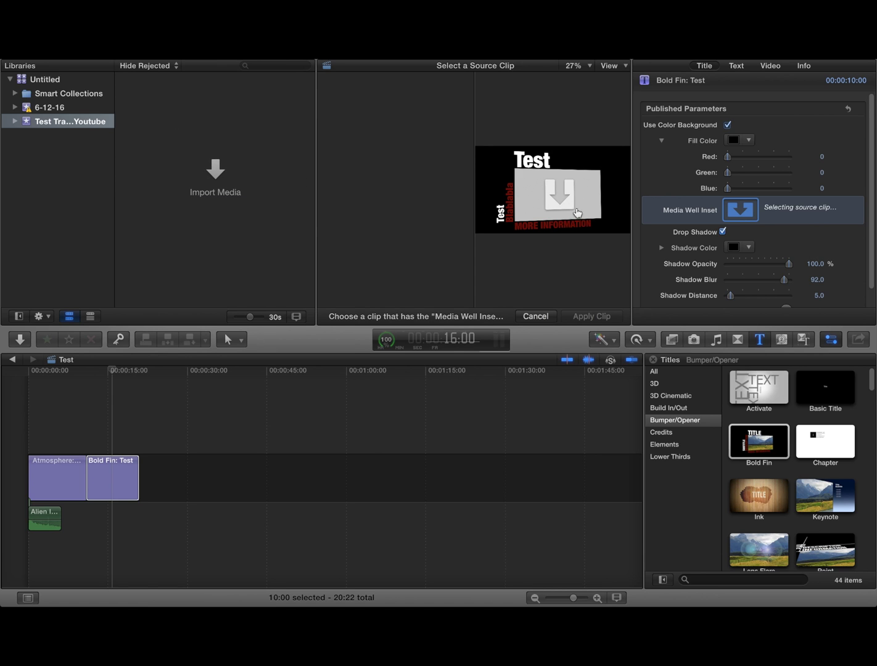
left_click(176, 556)
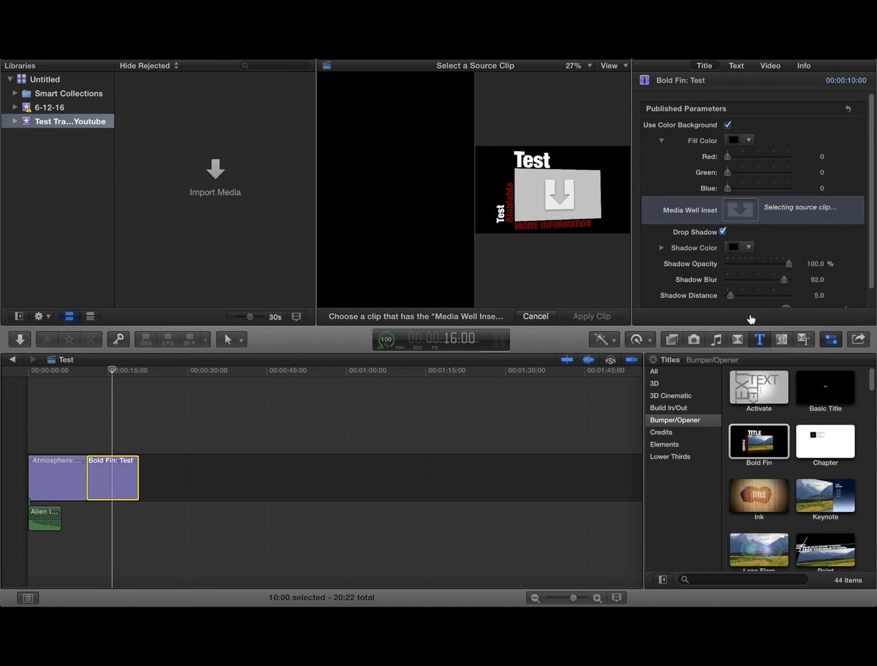
left_click(695, 339)
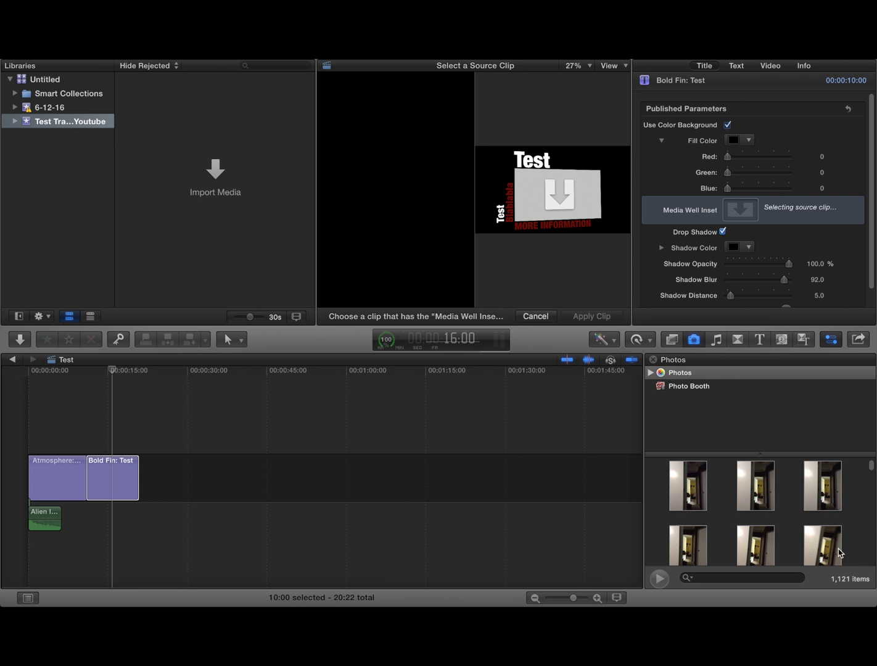
scroll(840, 554, "down", 3)
scroll(822, 548, "down", 3)
scroll(786, 541, "down", 3)
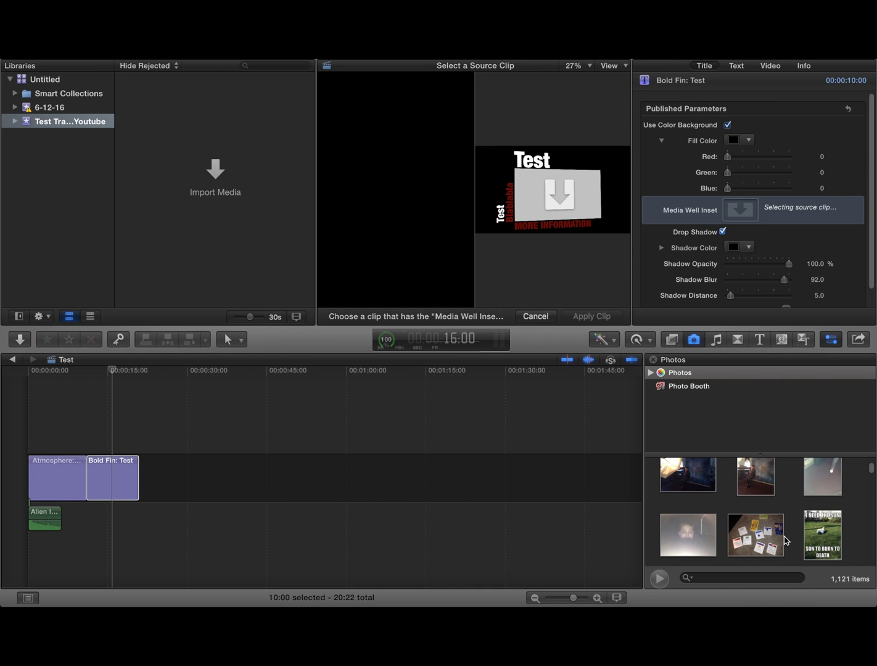
mouse_move(825, 538)
left_mouse_down()
mouse_move(425, 220)
mouse_move(267, 215)
left_mouse_up()
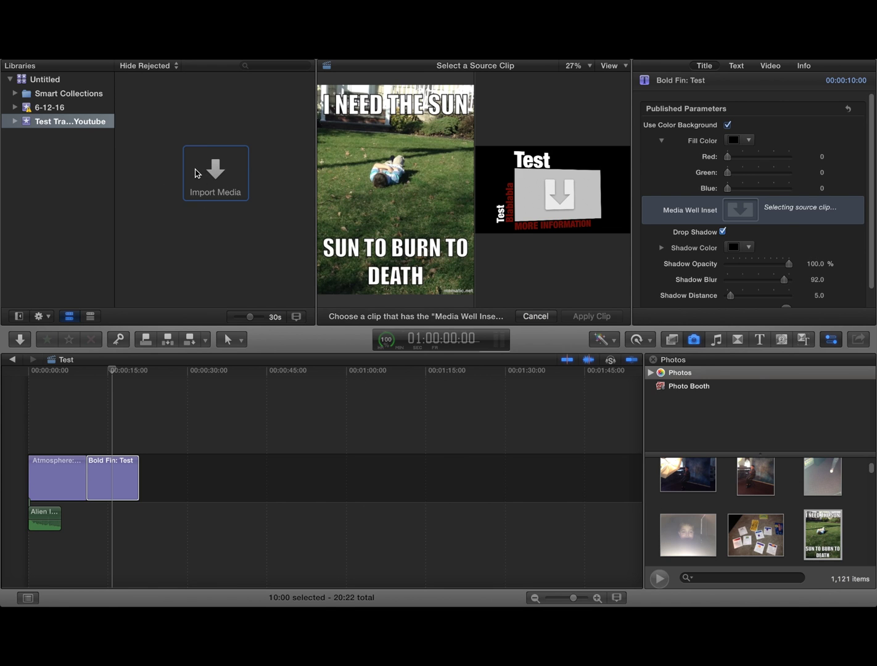
left_click_drag(196, 173, 213, 166)
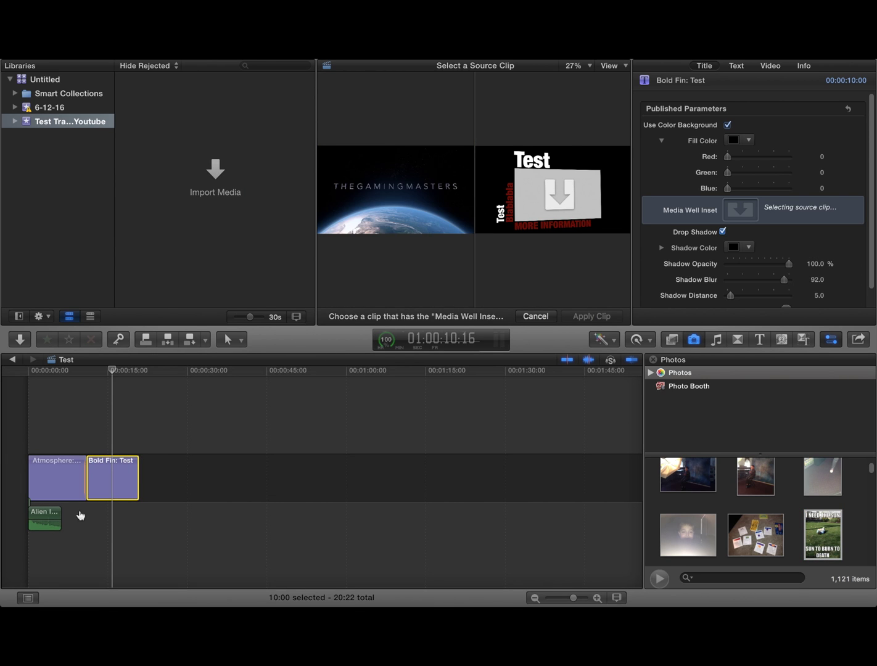
left_click_drag(826, 546, 215, 206)
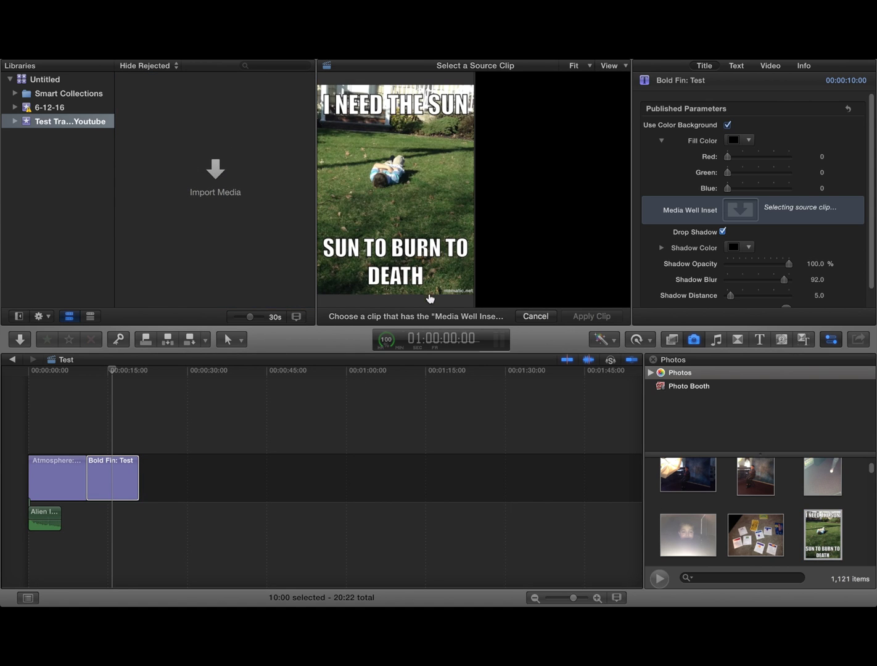
Preview the Bold Fin: Test title and dismiss the viewer's display options
left_click(416, 282)
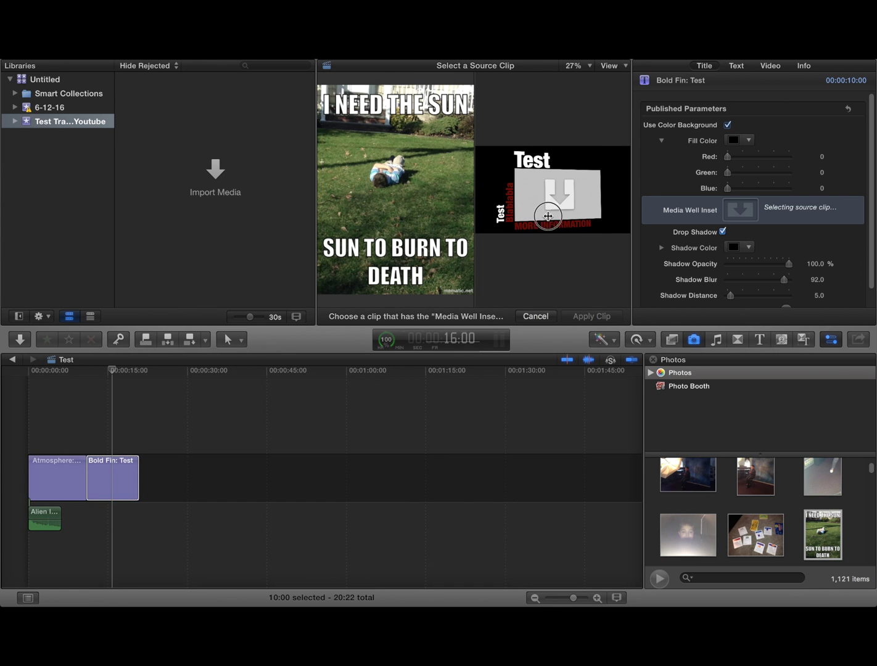
right_click(564, 205)
left_click(497, 237)
left_click(209, 179)
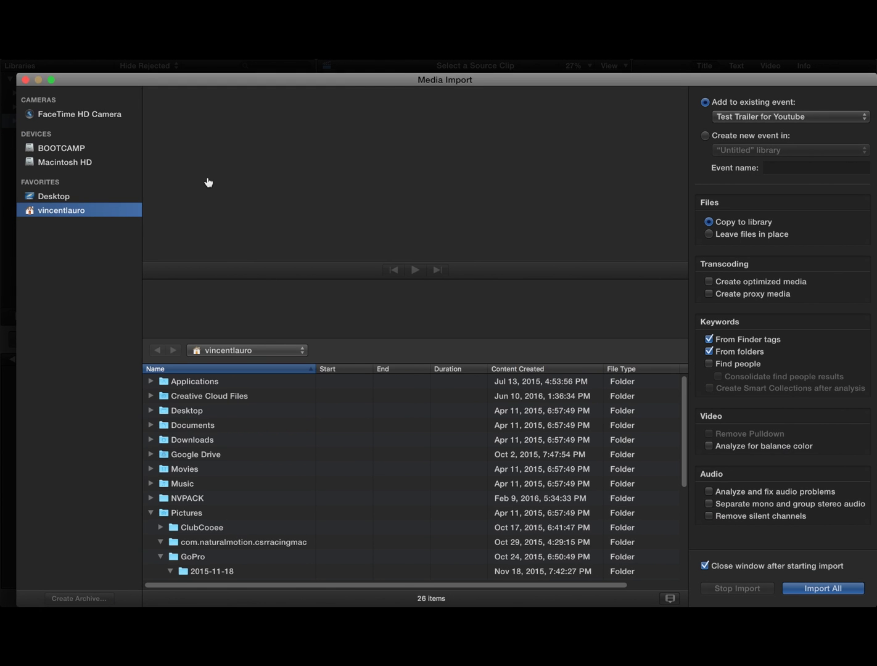
scroll(203, 461, "down", 3)
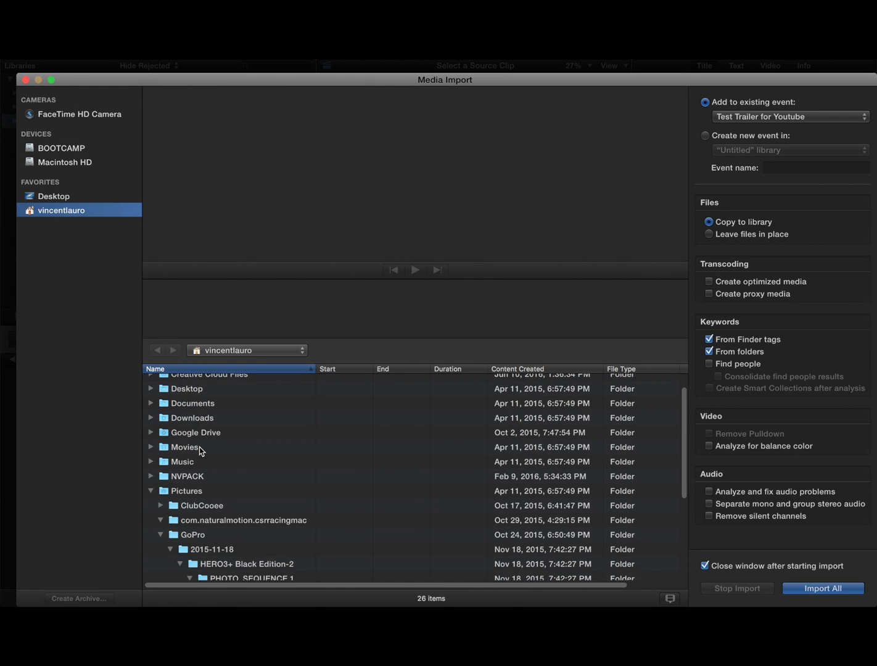
scroll(203, 460, "down", 3)
scroll(203, 461, "up", 6)
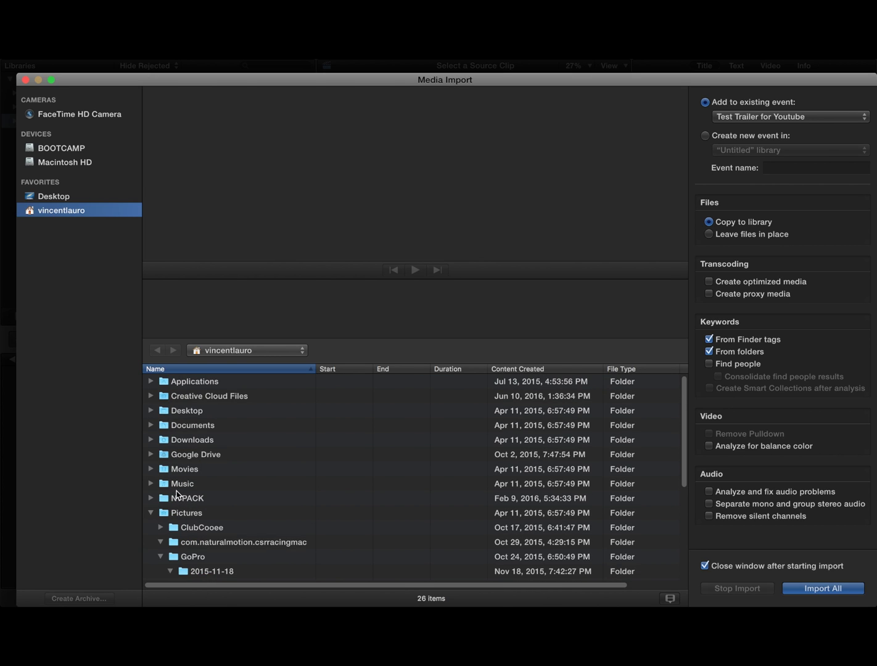
scroll(192, 493, "down", 5)
scroll(248, 502, "down", 5)
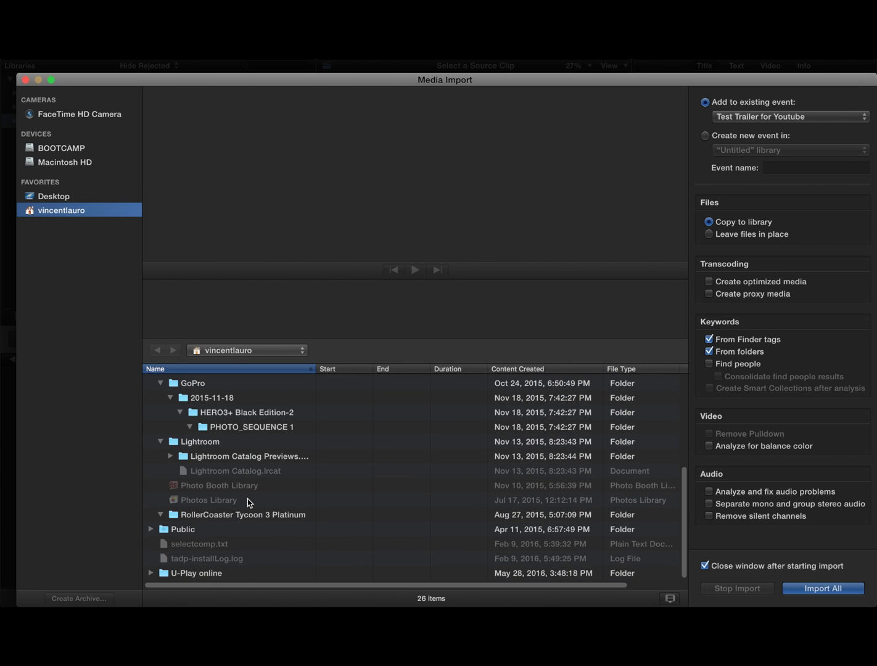
scroll(233, 513, "up", 6)
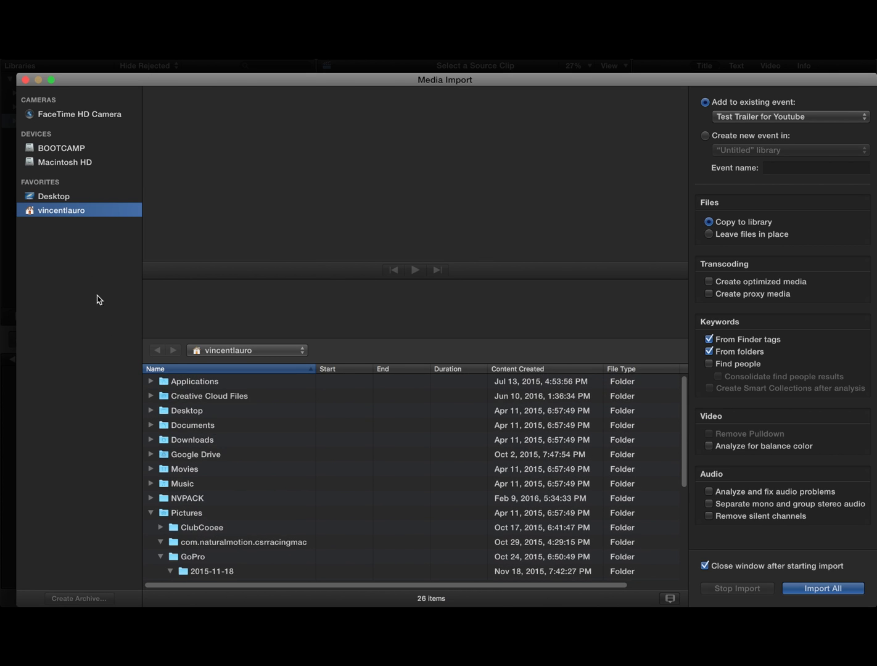
left_click(51, 161)
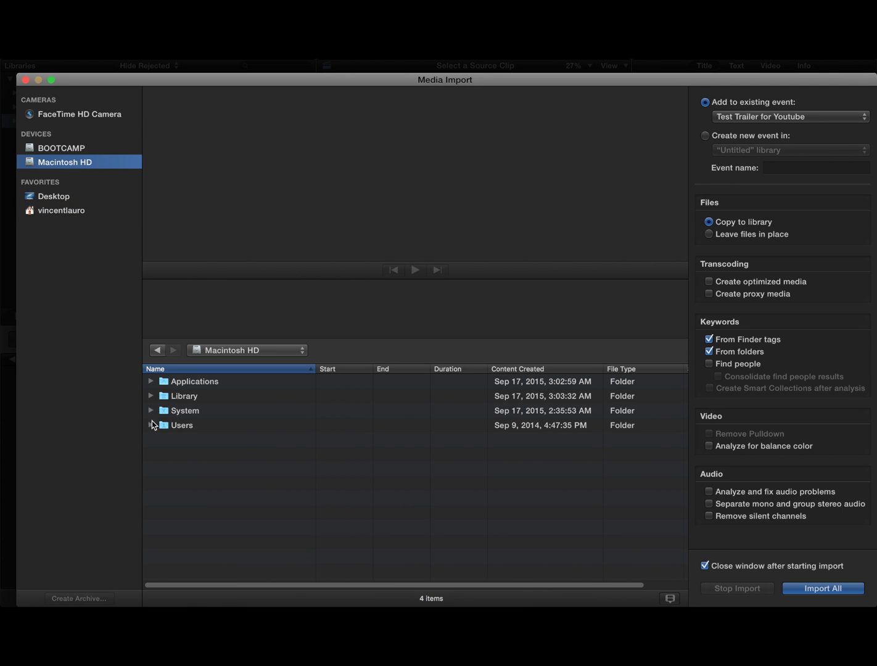
left_click(150, 424)
left_click(151, 425)
left_click(151, 410)
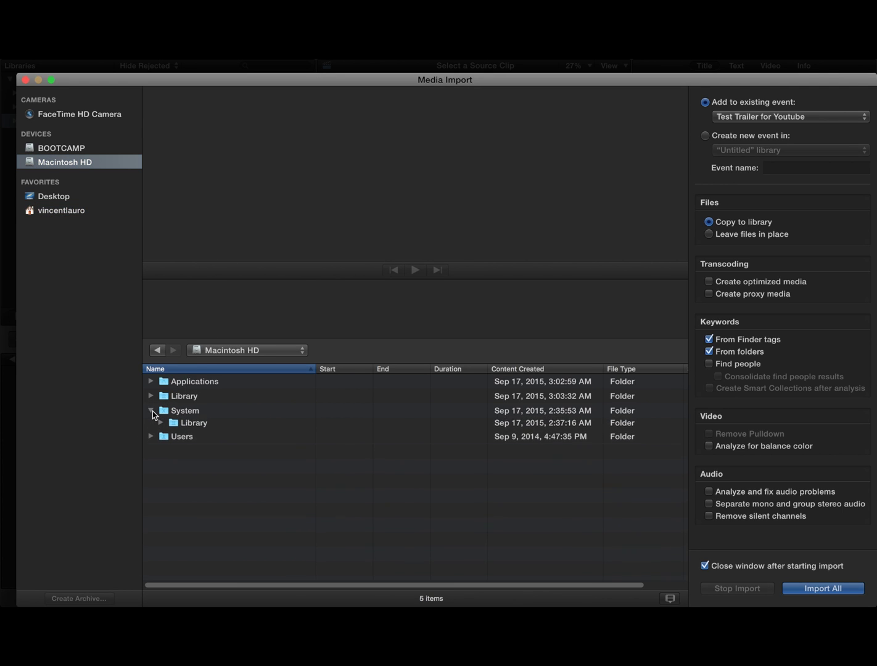
left_click(161, 425)
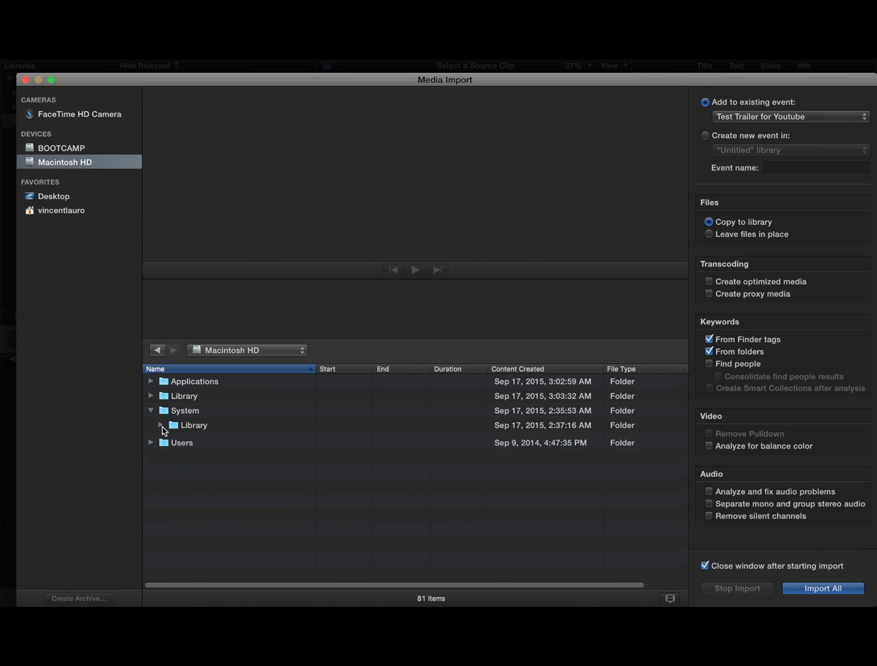
scroll(243, 505, "down", 5)
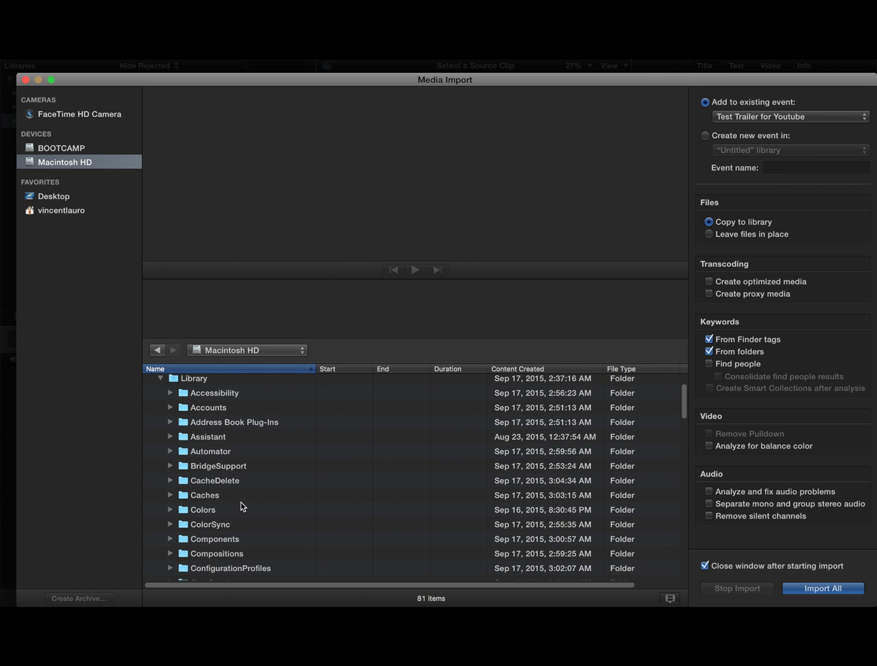
scroll(243, 506, "down", 5)
scroll(242, 506, "down", 5)
scroll(242, 505, "down", 5)
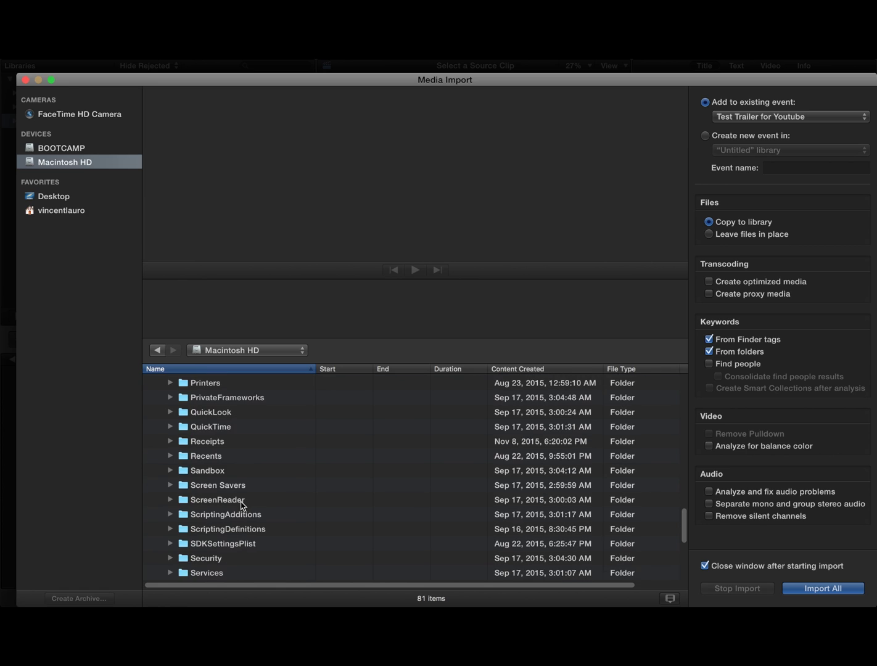
scroll(235, 469, "up", 5)
scroll(233, 467, "up", 5)
scroll(206, 446, "up", 5)
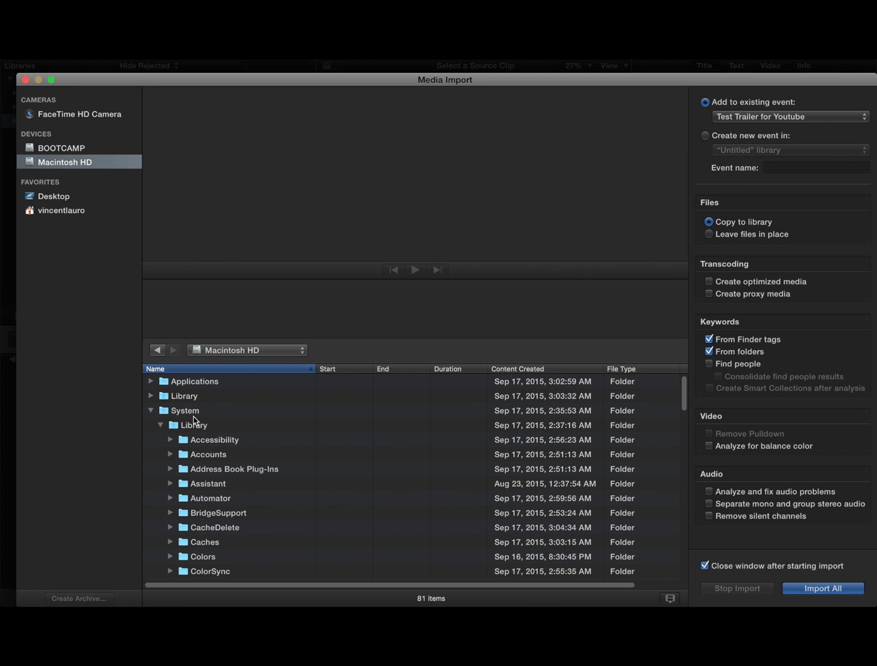
left_click(151, 411)
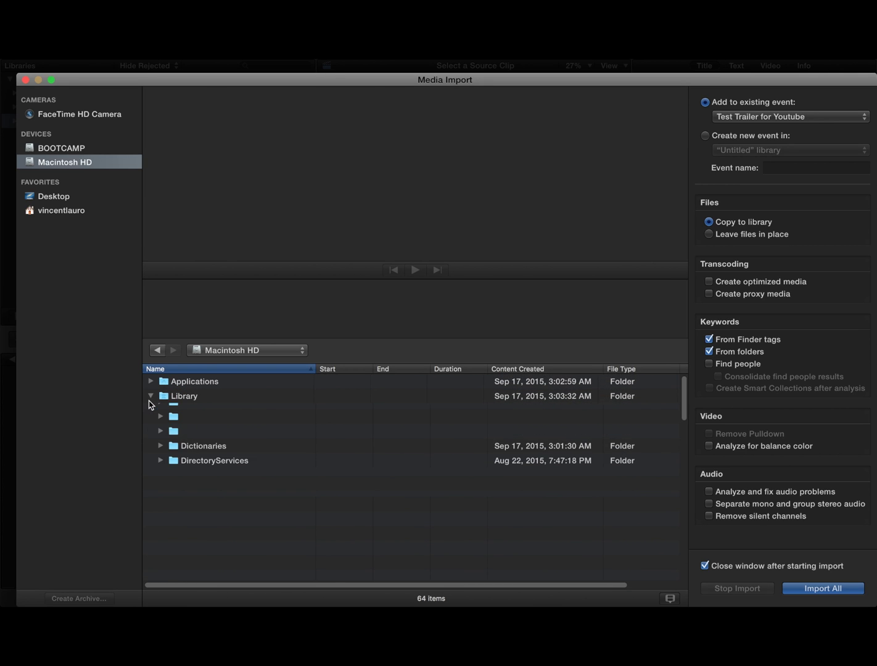
scroll(213, 466, "down", 3)
scroll(216, 469, "down", 3)
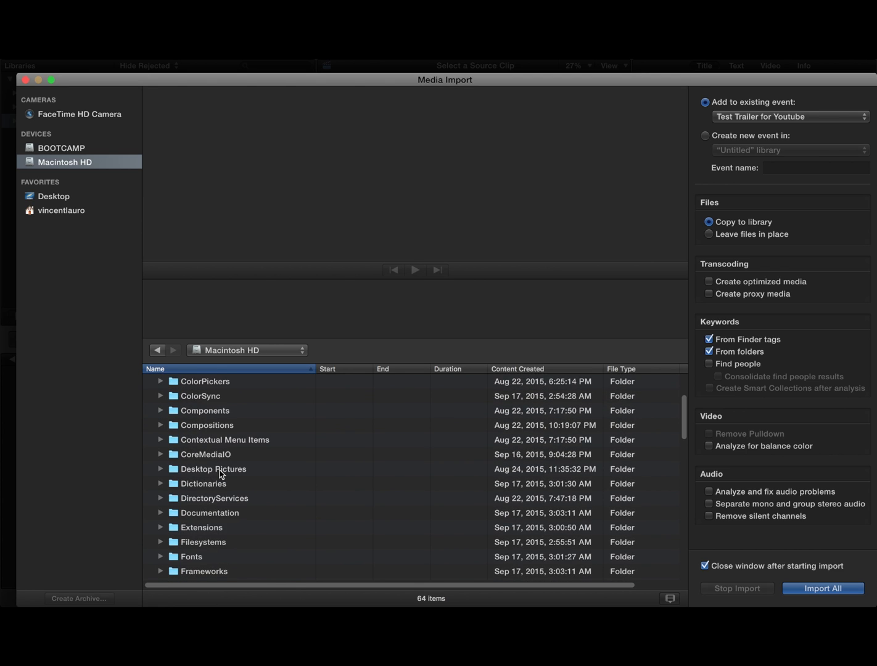
scroll(220, 472, "up", 1)
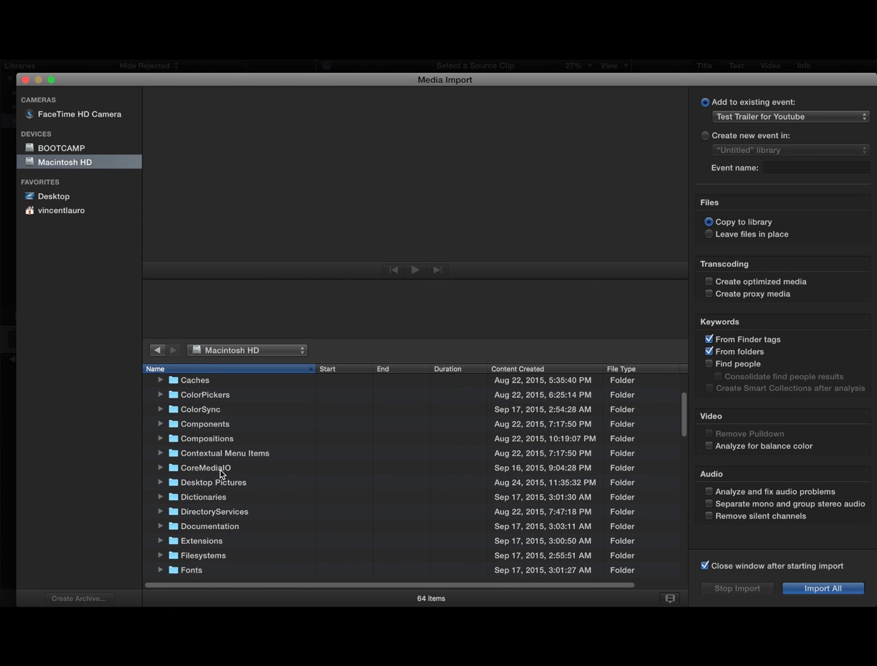
scroll(220, 473, "down", 3)
scroll(220, 473, "down", 3)
scroll(221, 473, "down", 2)
scroll(221, 473, "down", 3)
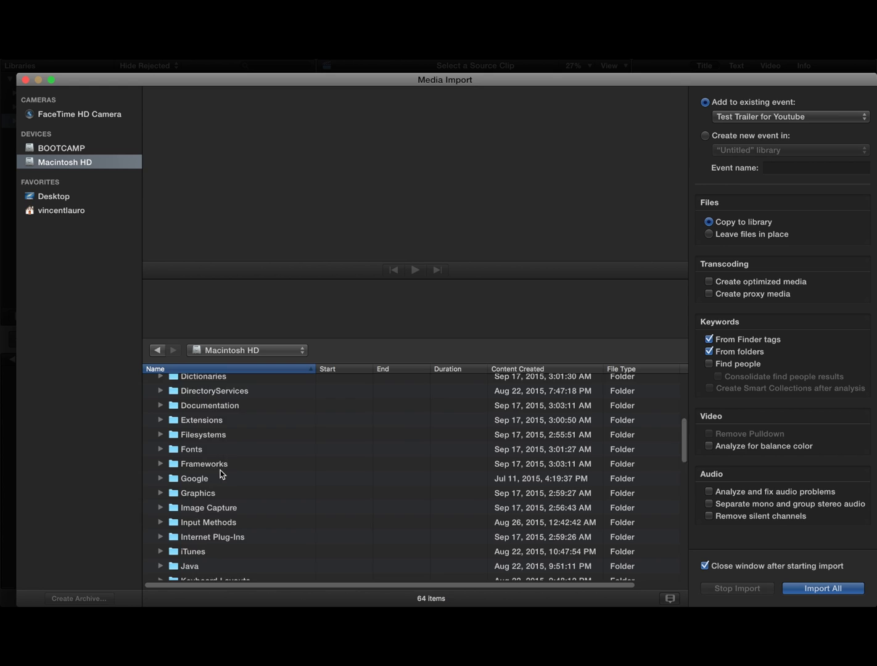
scroll(221, 473, "down", 4)
scroll(221, 473, "down", 4)
scroll(220, 473, "down", 3)
scroll(221, 472, "down", 3)
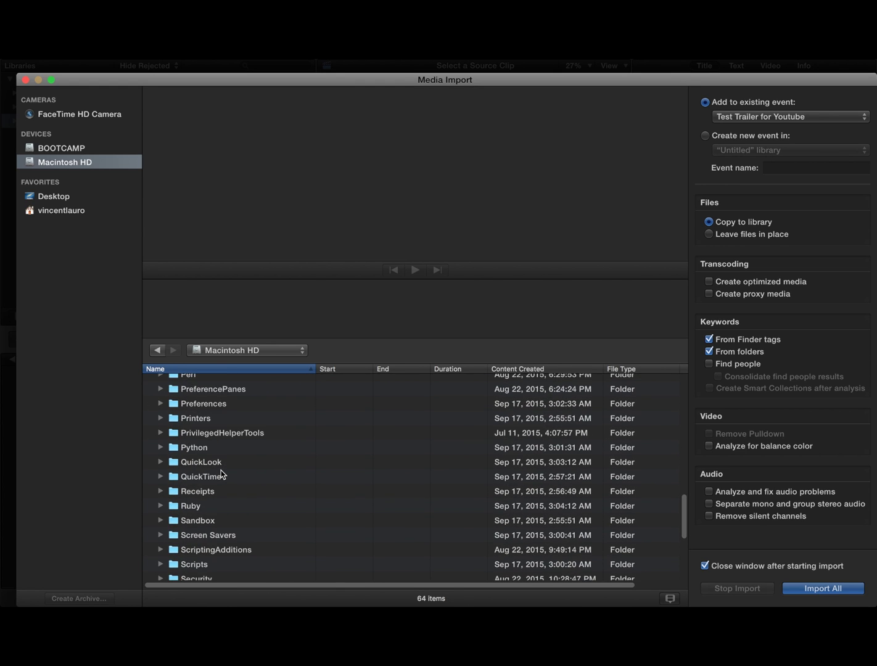
scroll(221, 472, "down", 2)
scroll(220, 473, "down", 4)
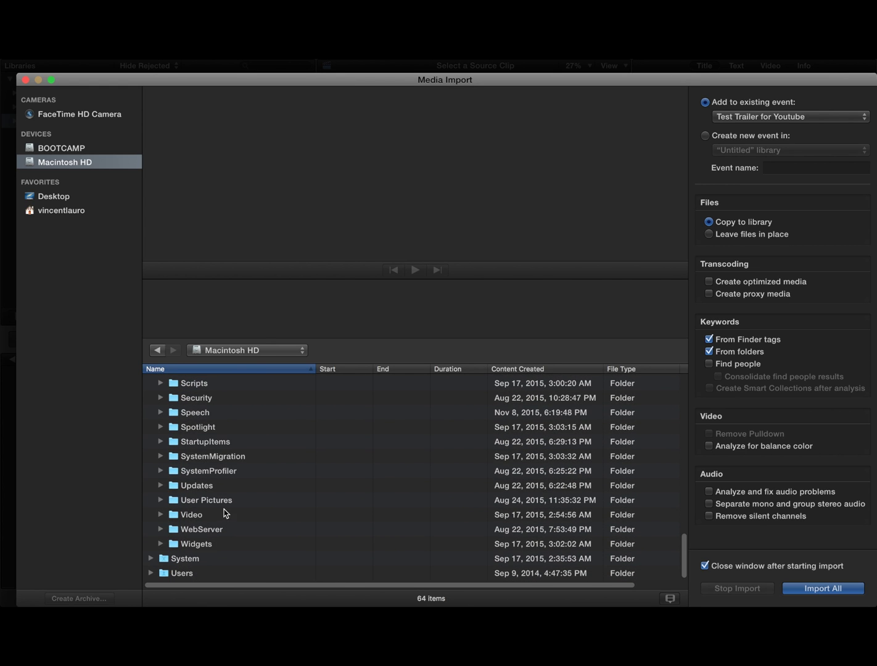
scroll(198, 547, "up", 4)
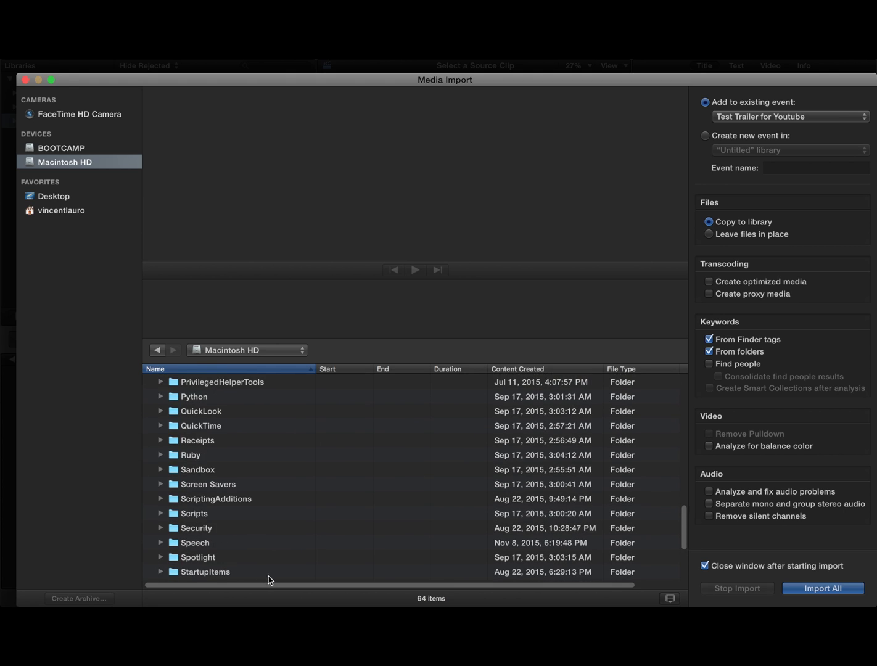
scroll(200, 461, "up", 3)
scroll(205, 452, "up", 5)
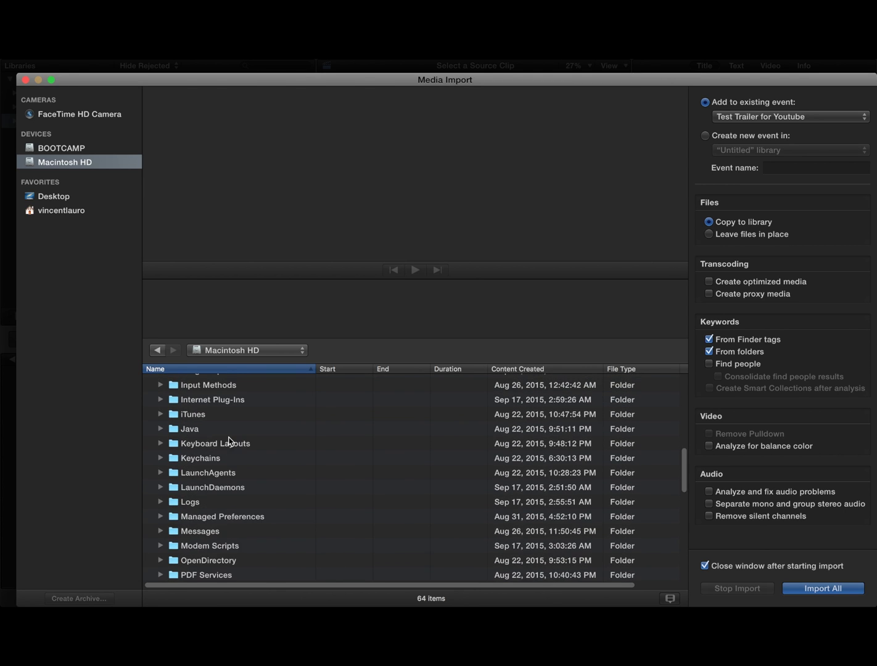
scroll(226, 442, "up", 5)
left_click(150, 396)
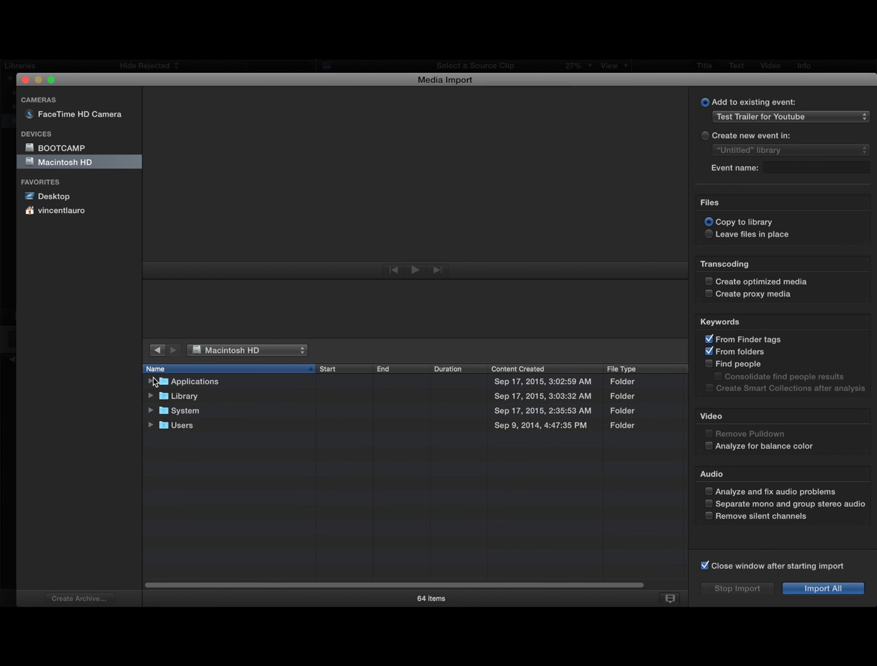
left_click(150, 381)
left_click(150, 382)
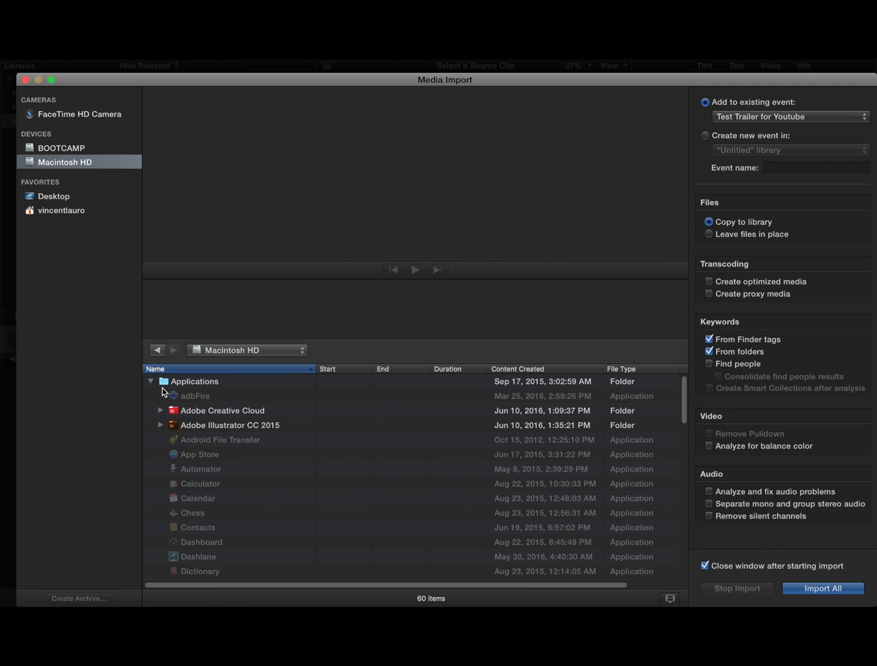
left_click(150, 382)
left_click(158, 350)
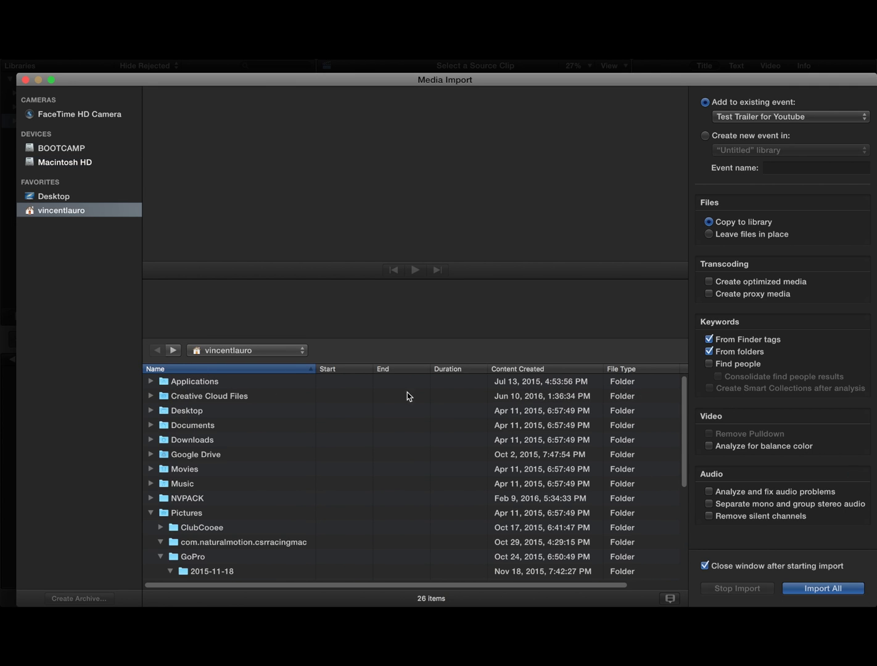
Close Media Import, exit full screen, and switch to Google Chrome
left_click(25, 80)
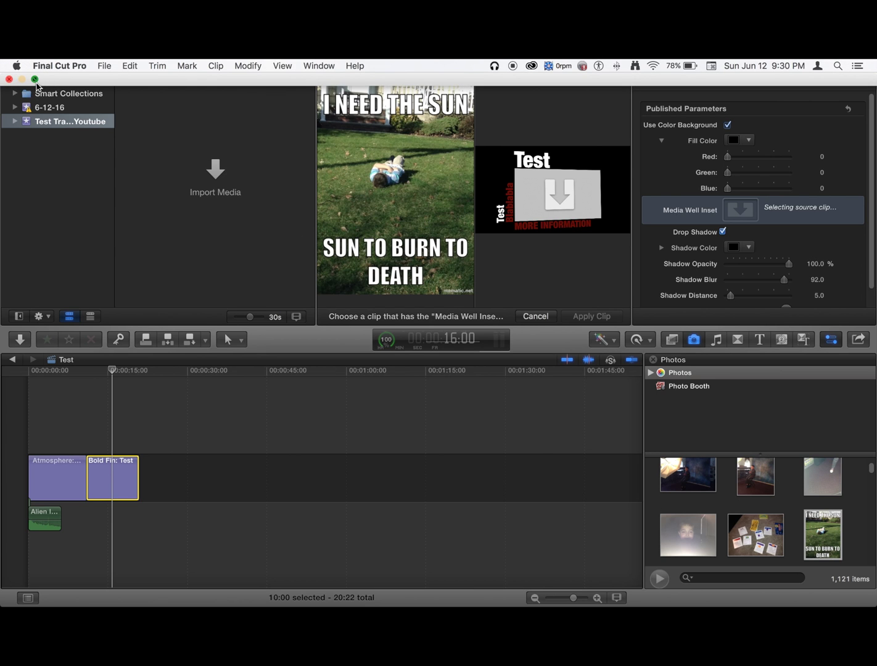
left_click(39, 81)
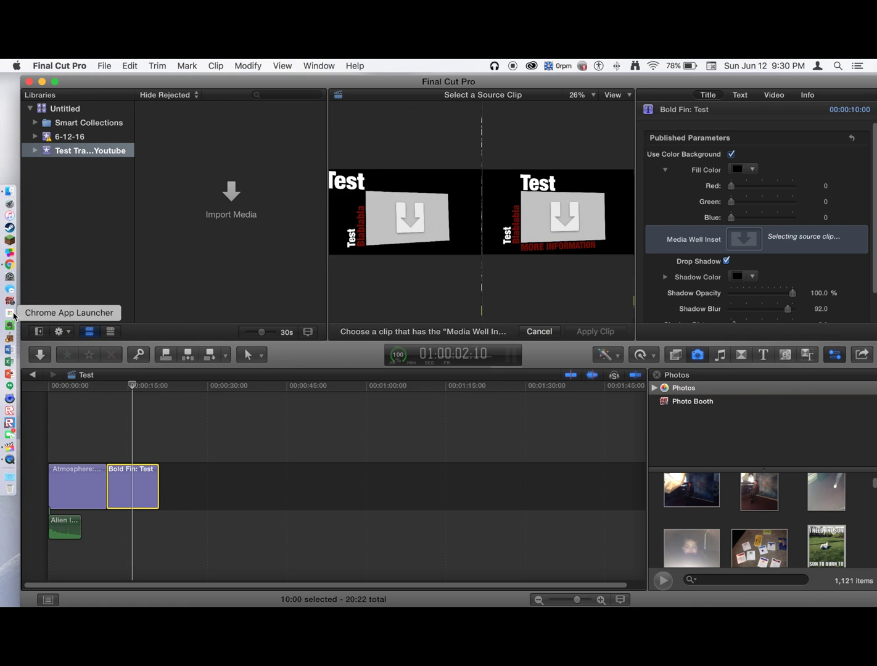
left_click(10, 267)
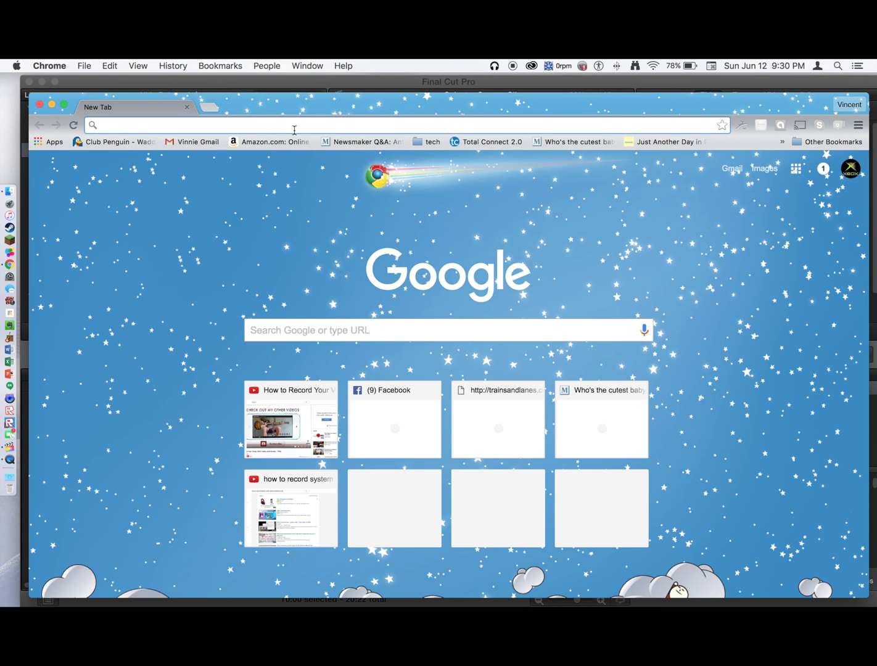
type("androd")
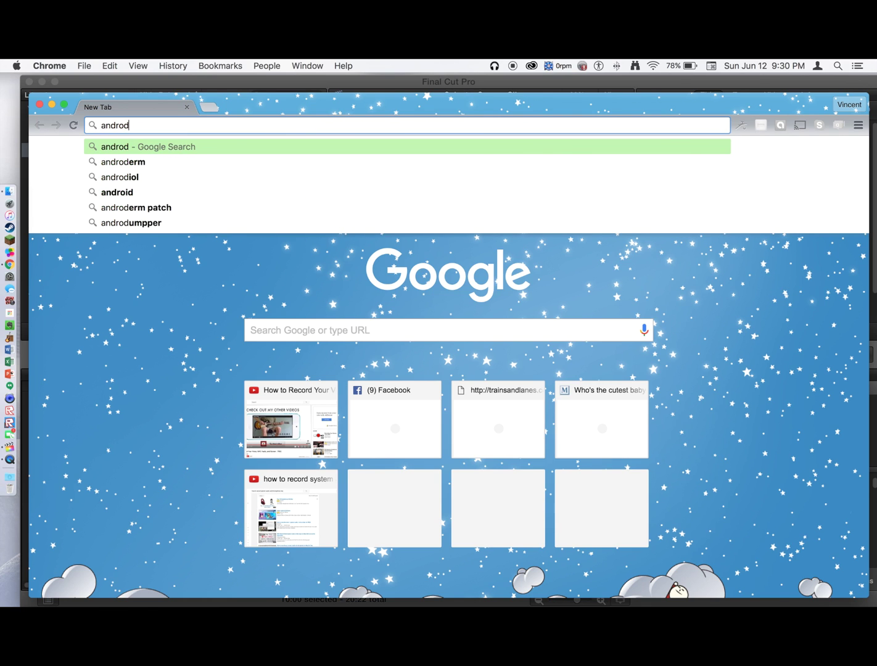
Search 'android/apple logo', save the logo image as images.png in Downloads, and close the tab
key("BackSpace")
type("id/apple")
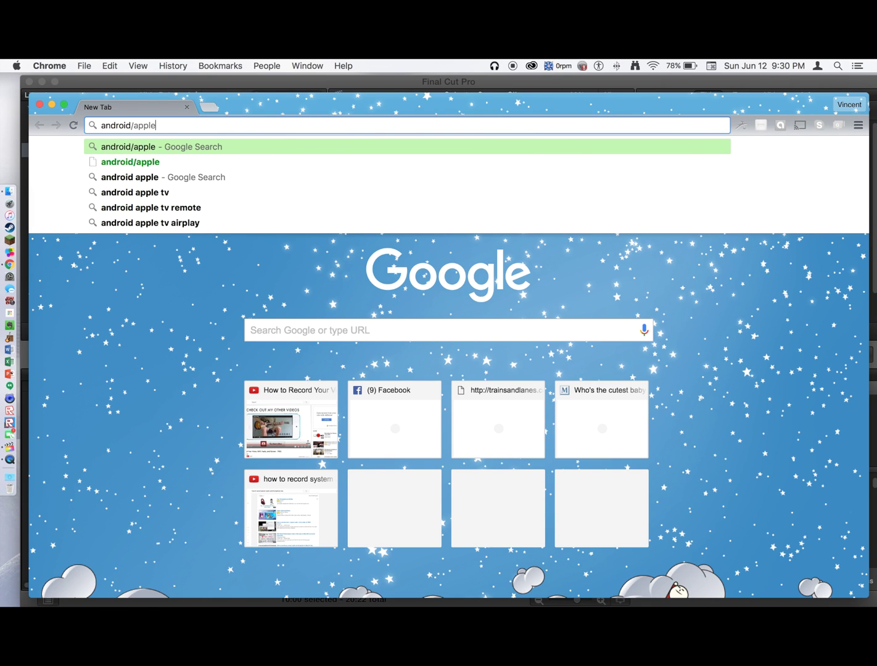
type(" logo")
key("Return")
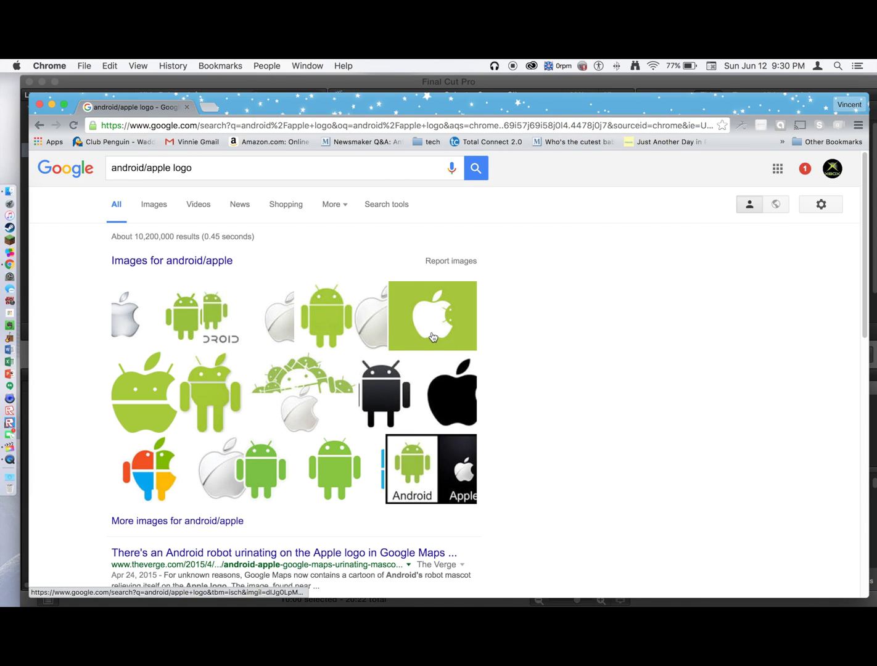
left_click(168, 431)
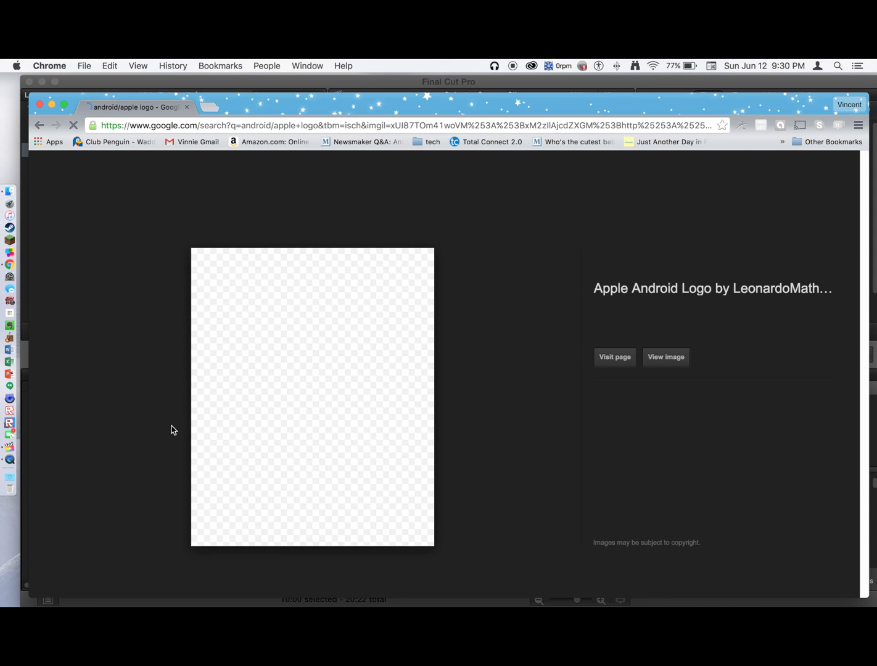
right_click(288, 454)
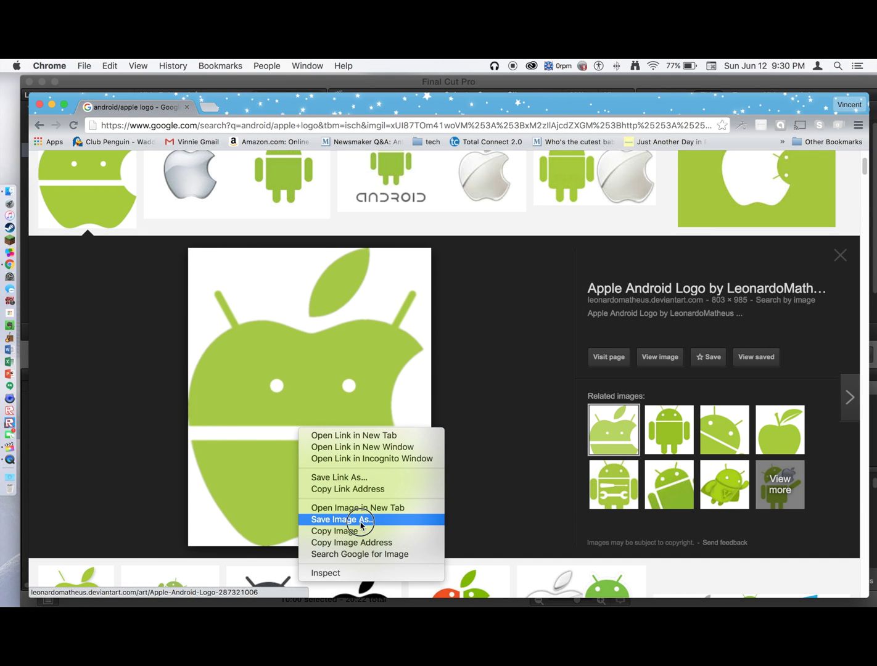
left_click(356, 519)
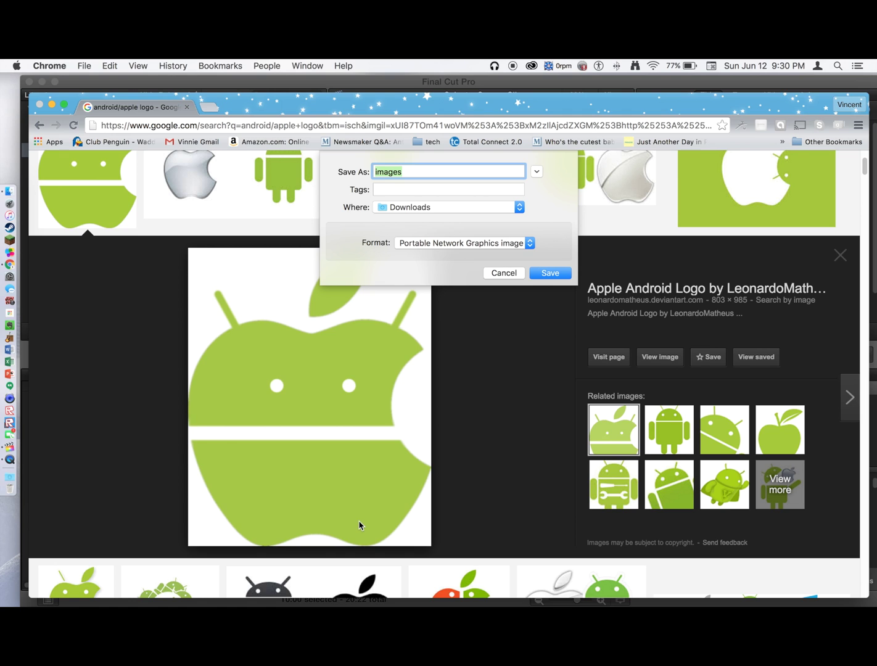
key("Return")
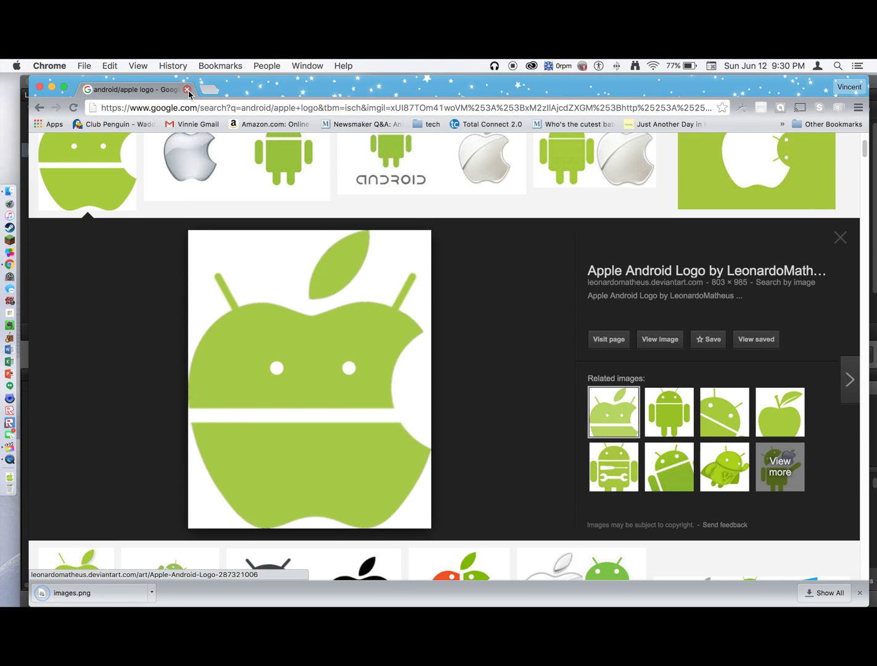
left_click(188, 89)
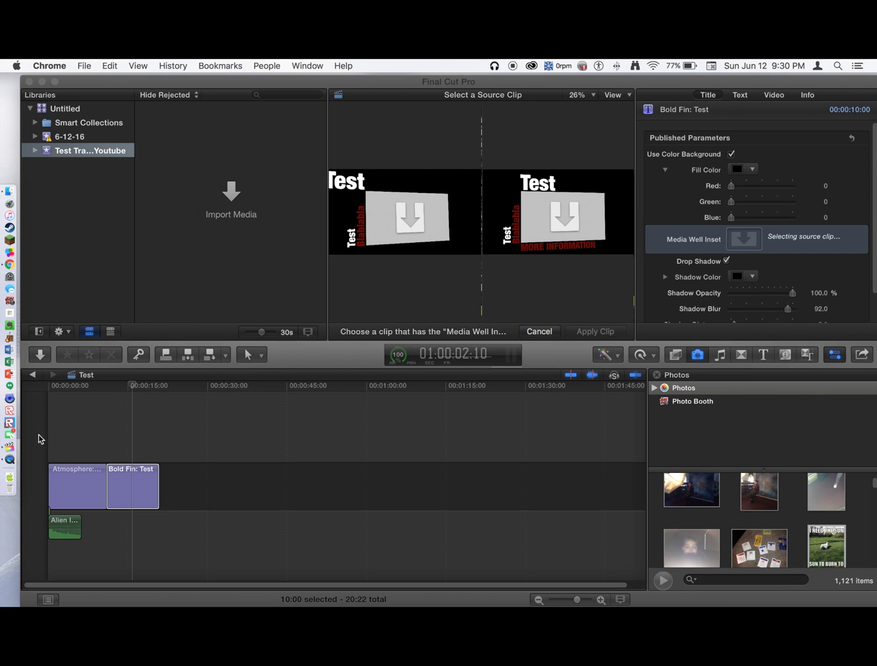
Dismiss the stray Chrome window and return Final Cut Pro to full screen
left_click(10, 265)
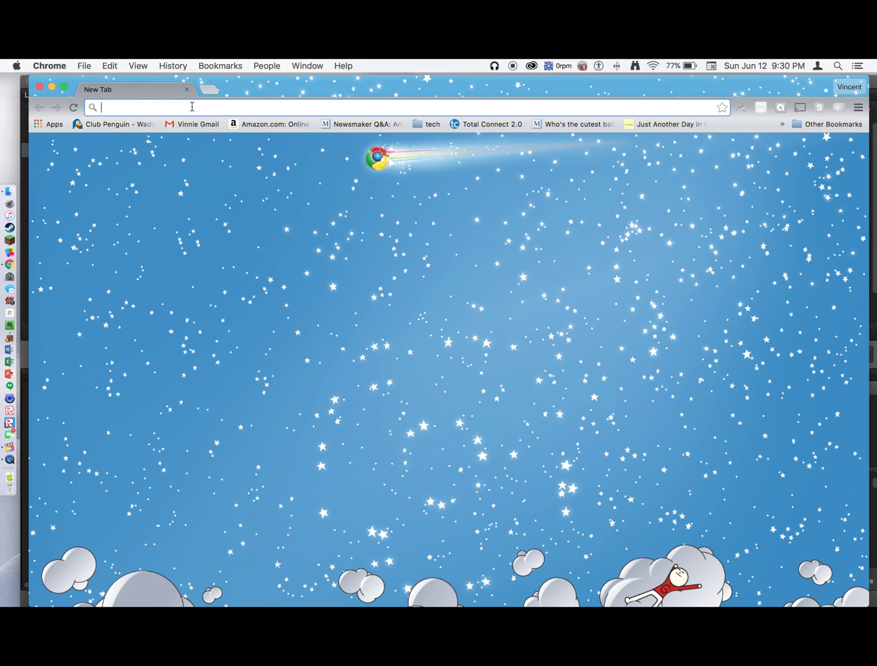
left_click(40, 88)
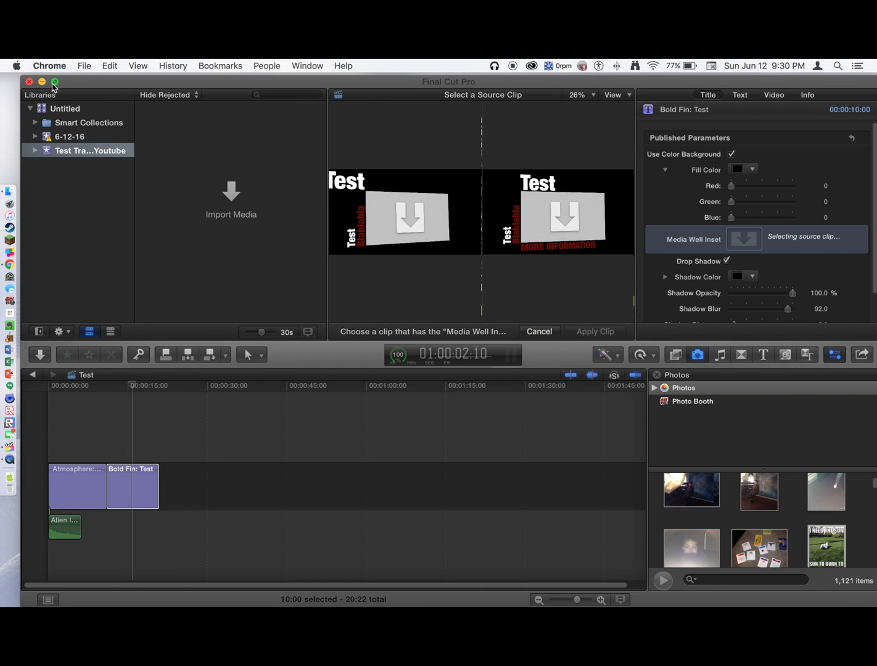
left_click(54, 82)
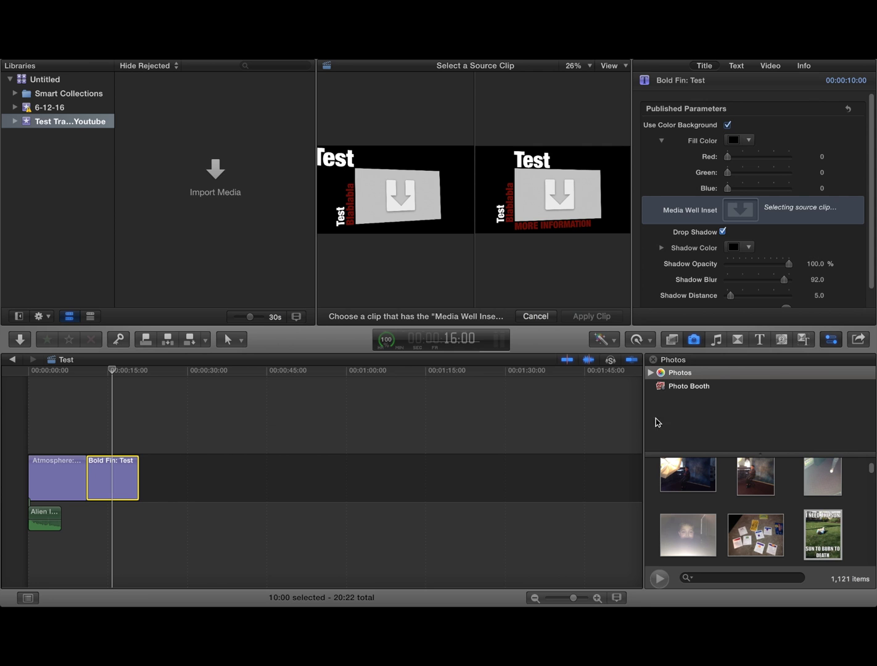
Locate images.png in Downloads through Media Import and try importing it
left_click(216, 178)
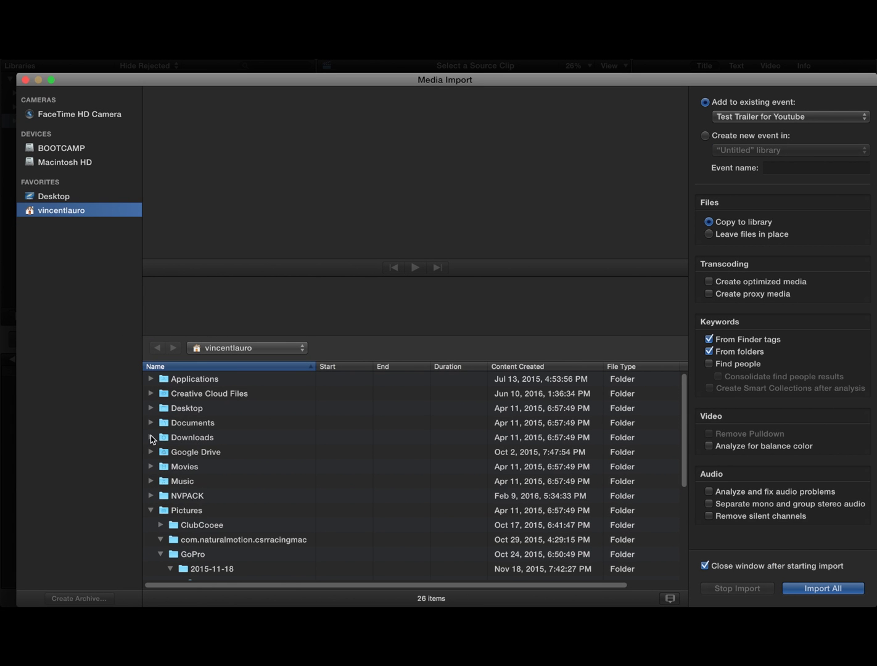
left_click(191, 437)
left_click(151, 437)
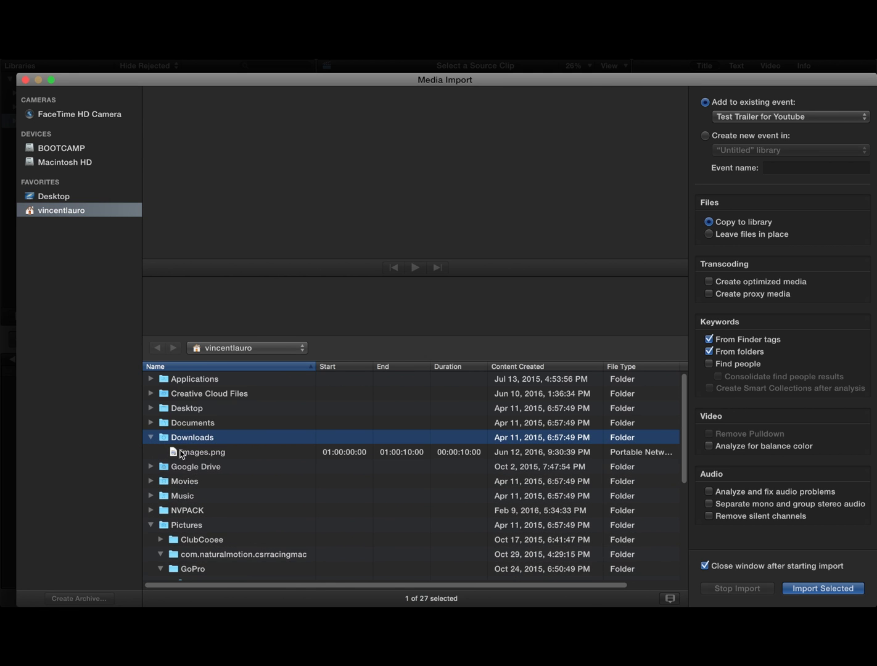
left_click(192, 453)
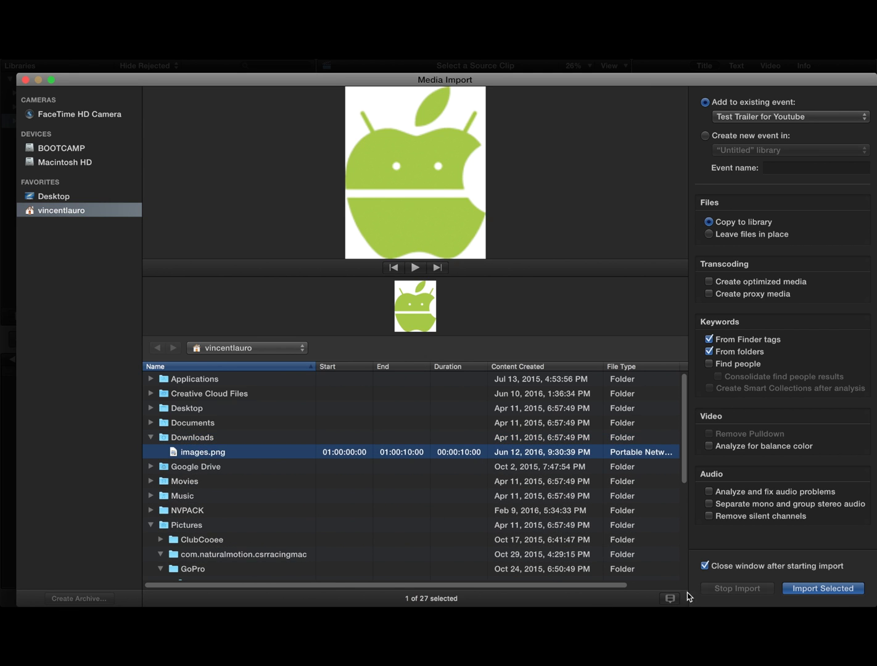
left_click(824, 588)
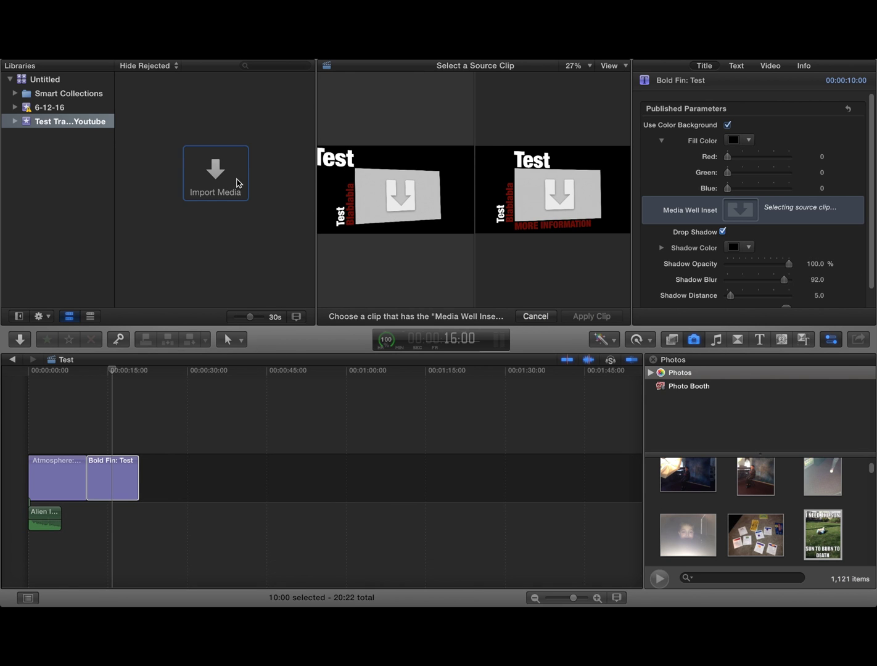
left_click(215, 174)
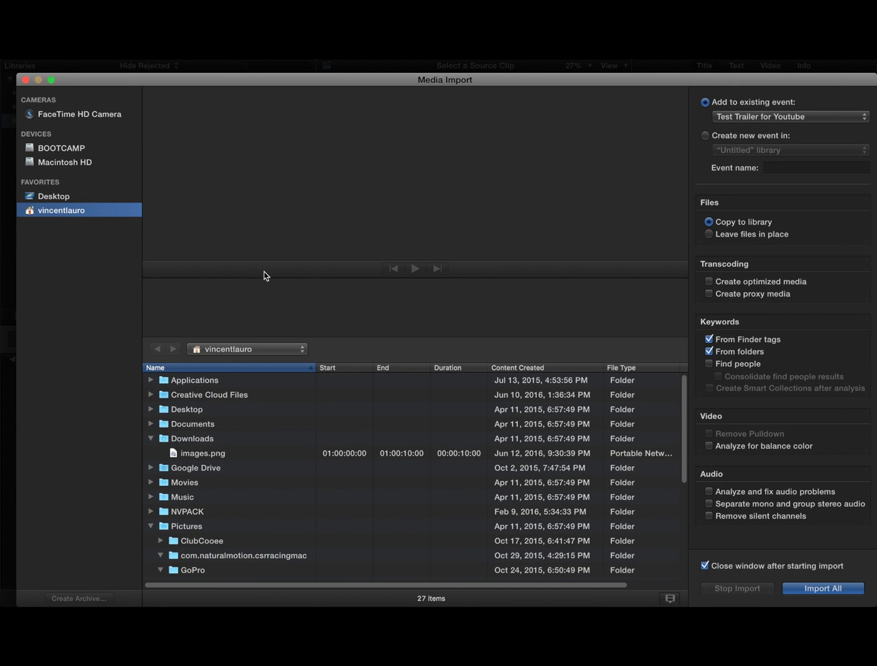
left_click(26, 81)
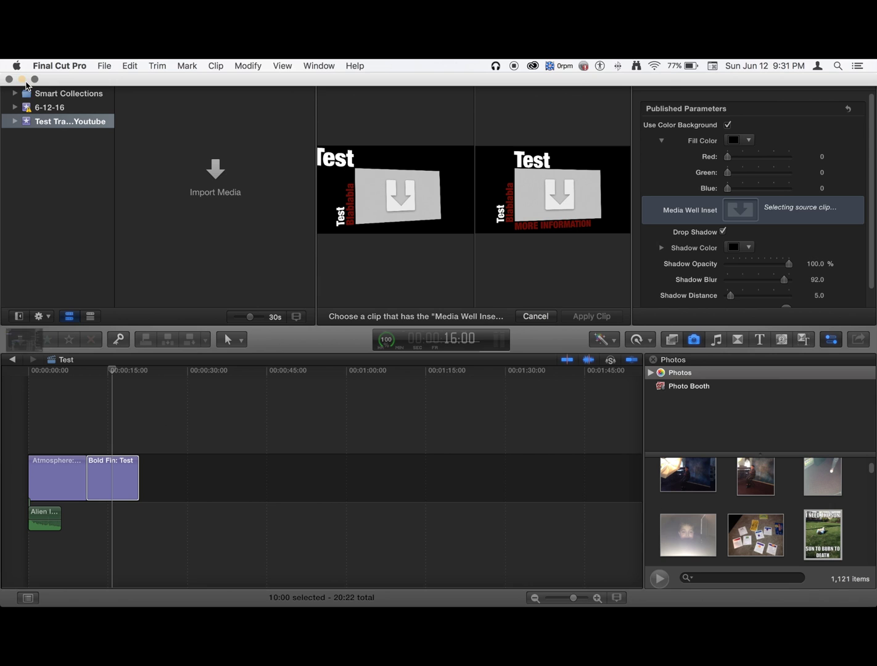
scroll(844, 533, "down", 5)
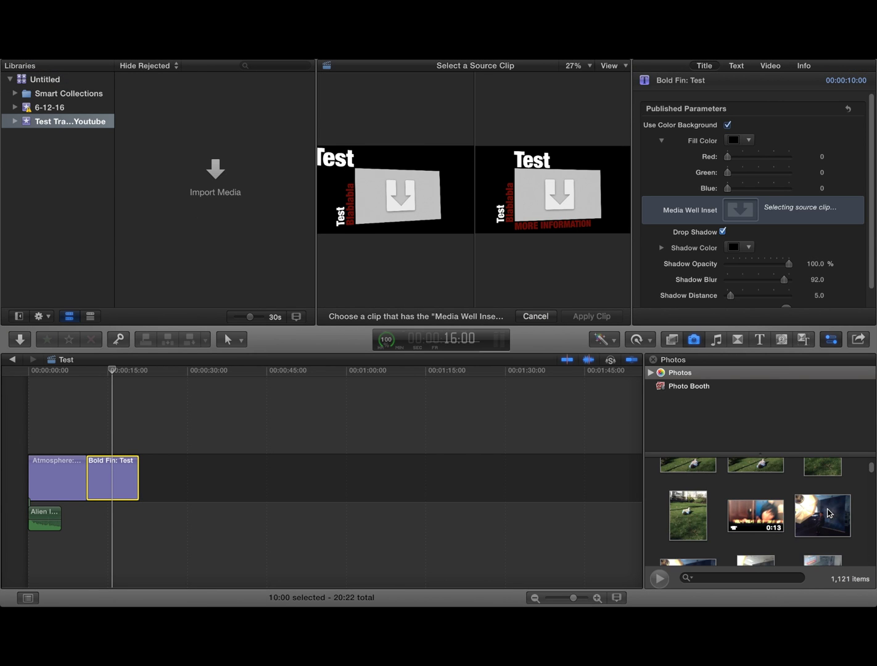
scroll(822, 514, "down", 5)
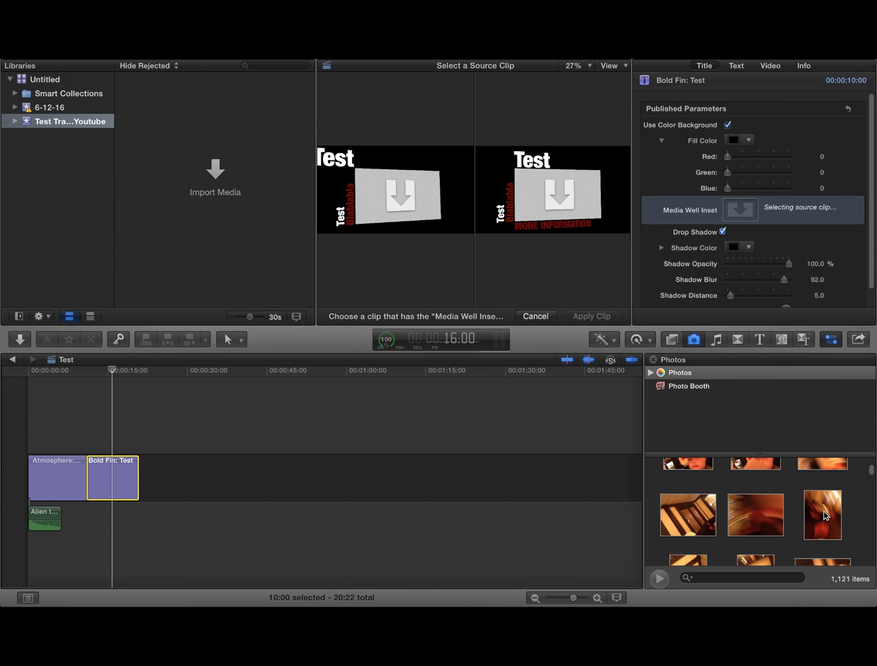
Close the Photos browser, then reselect images.png in Media Import to import it
left_click(652, 359)
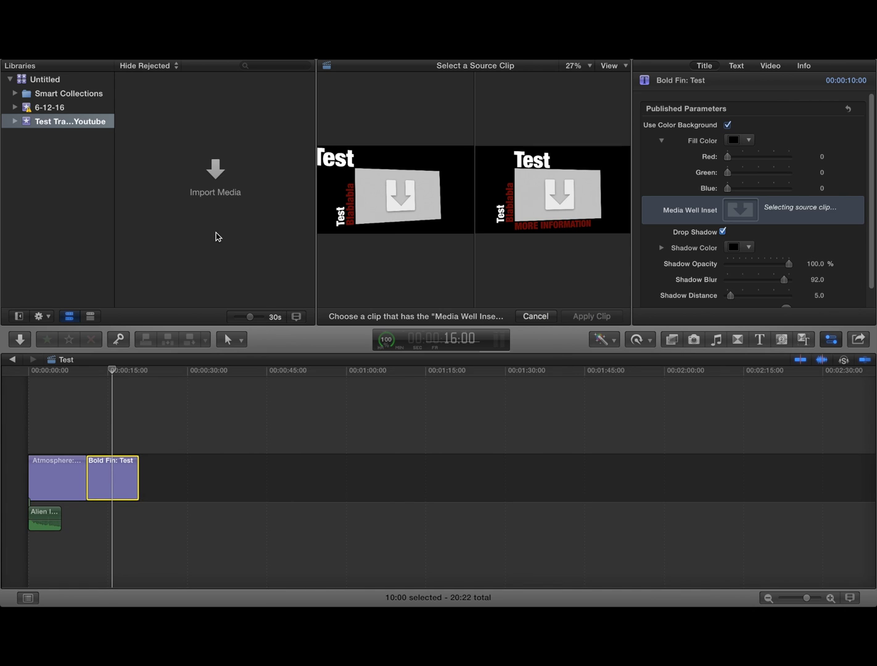
left_click(215, 178)
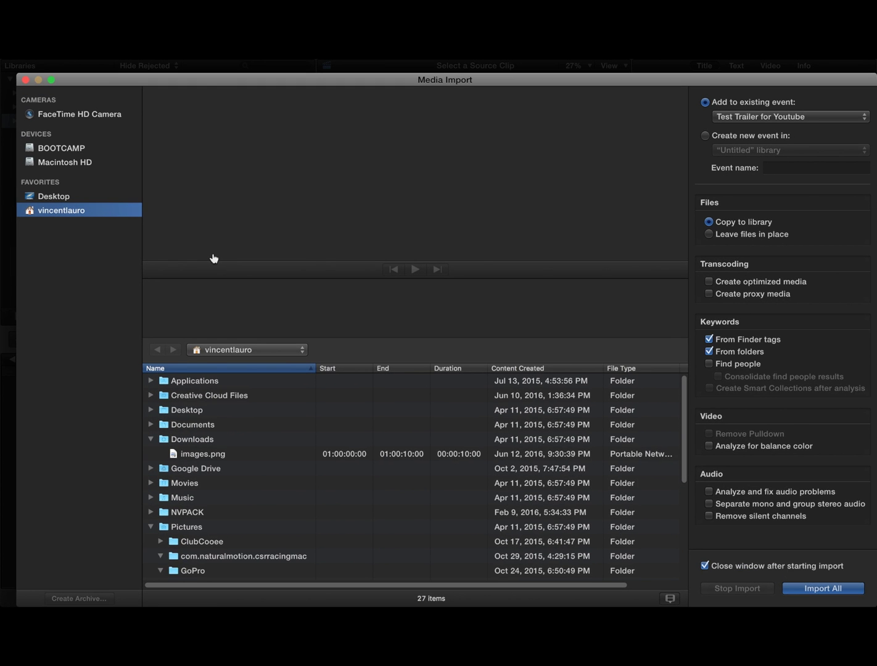
left_click(212, 453)
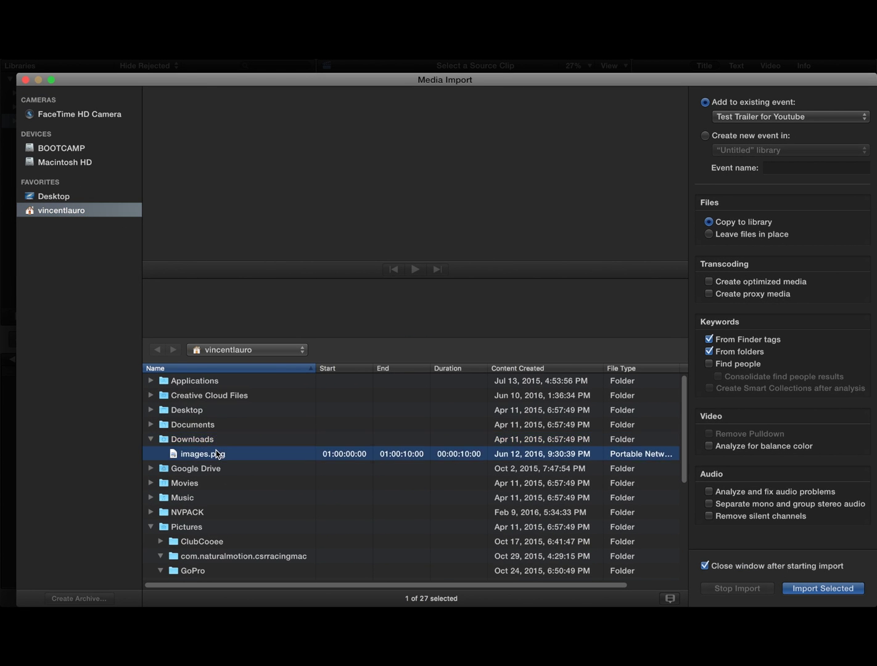
double_click(228, 460)
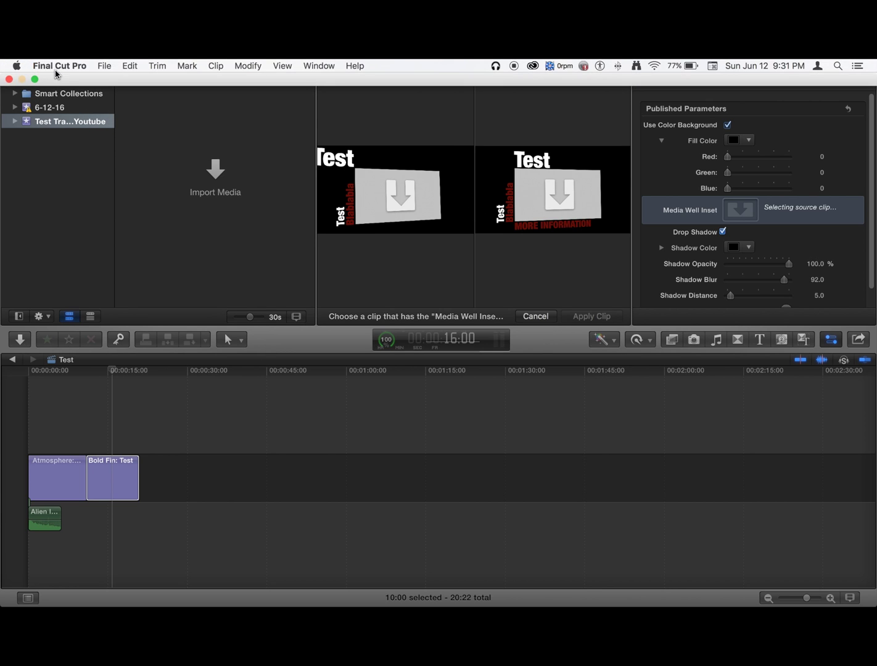
Drag images.png from the Dock's Downloads stack into the event, then select Bold Fin: Test
left_click(36, 80)
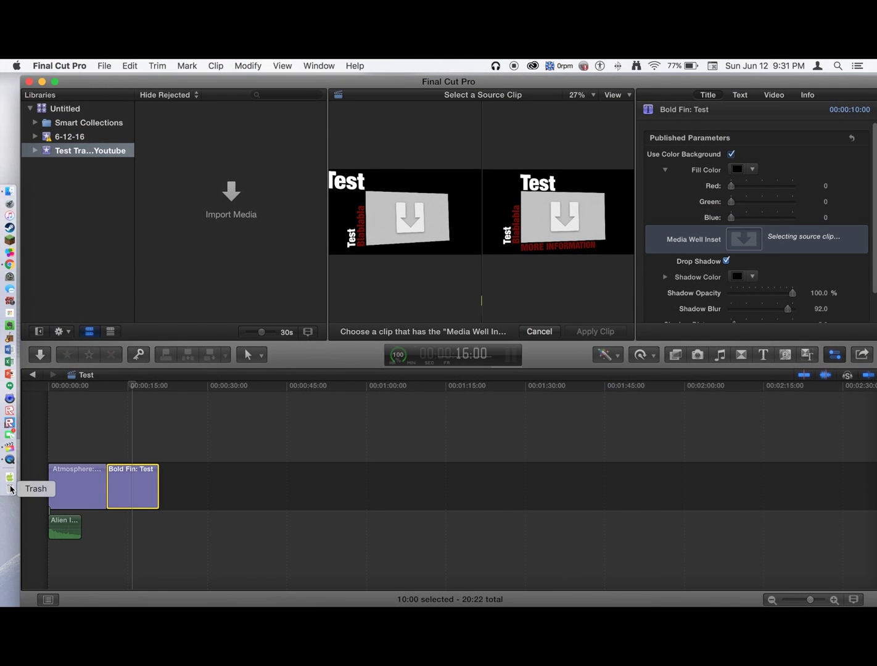
left_click(9, 476)
left_click_drag(65, 474, 214, 210)
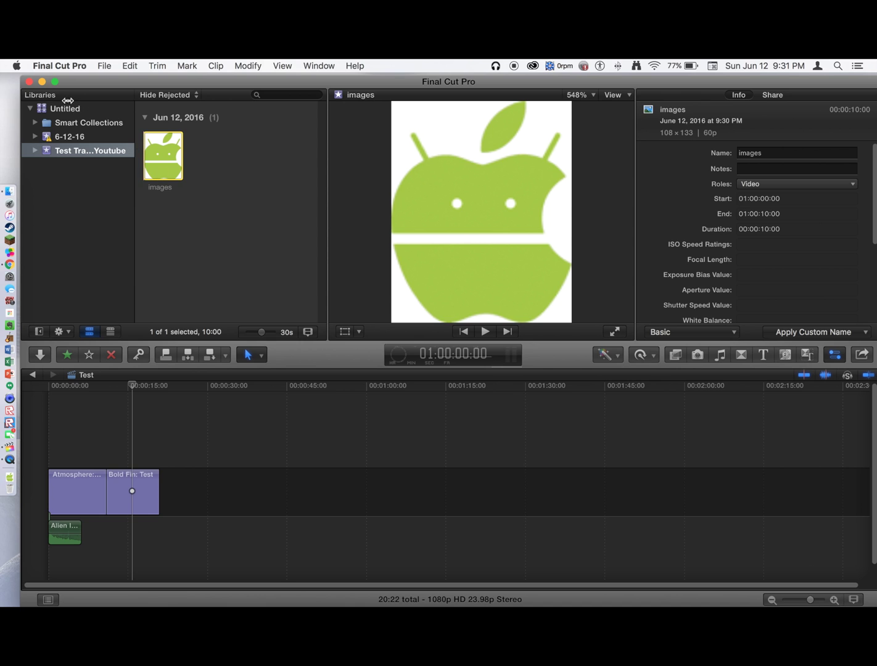
left_click(56, 81)
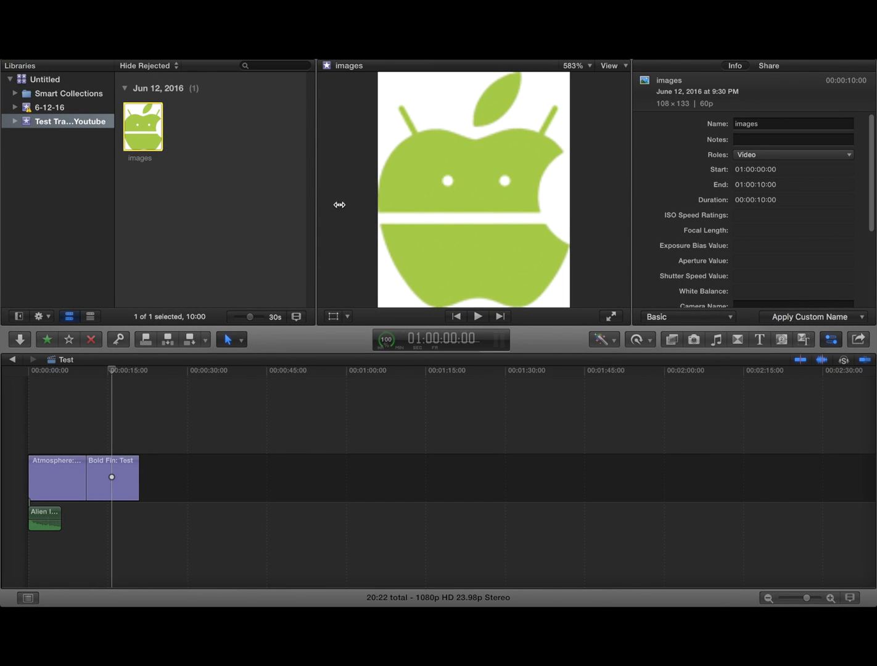
left_click(447, 454)
left_click(134, 478)
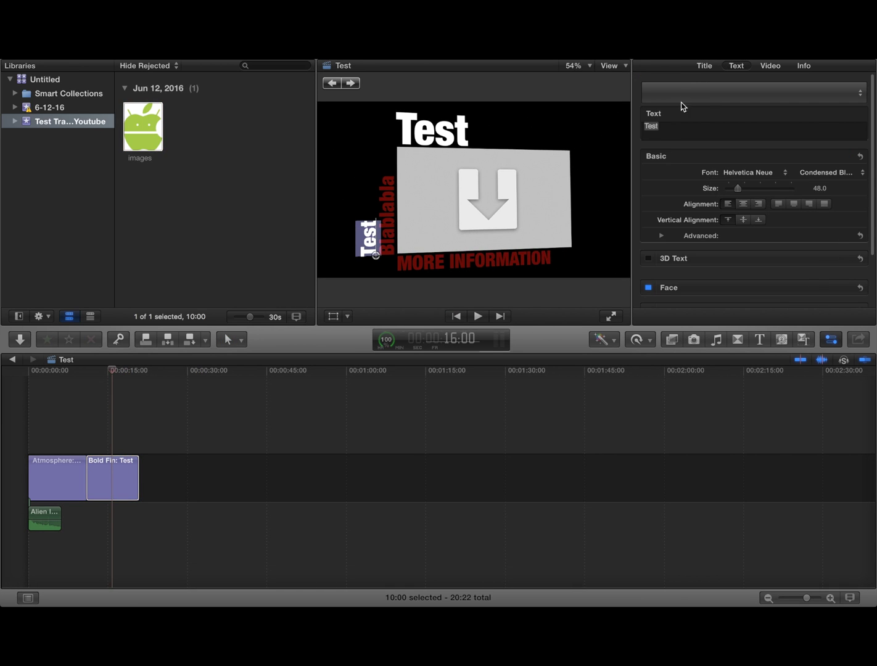
Apply the images clip as the Media Well Inset source, then deselect the title
left_click(703, 66)
left_click(740, 208)
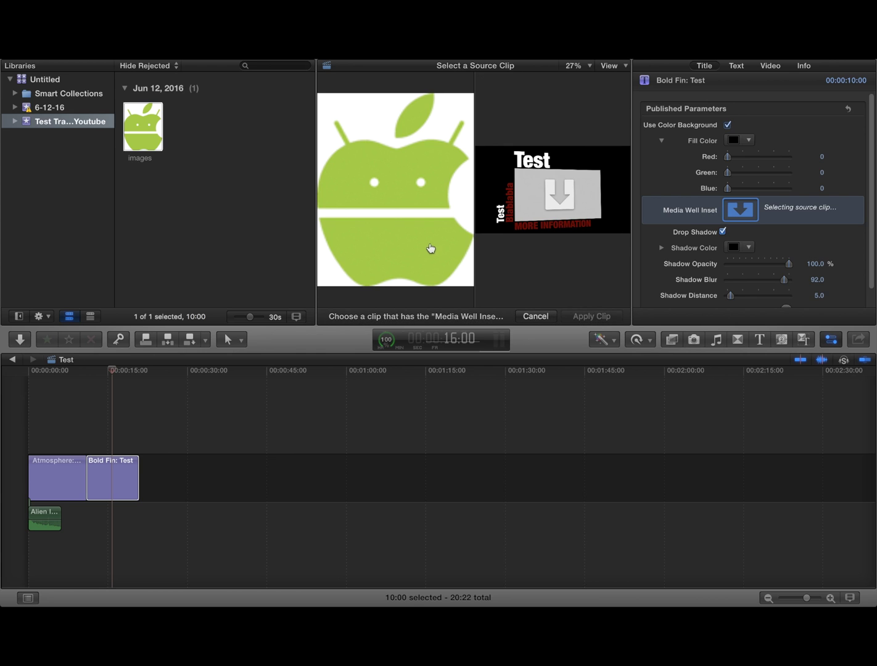
left_click(153, 128)
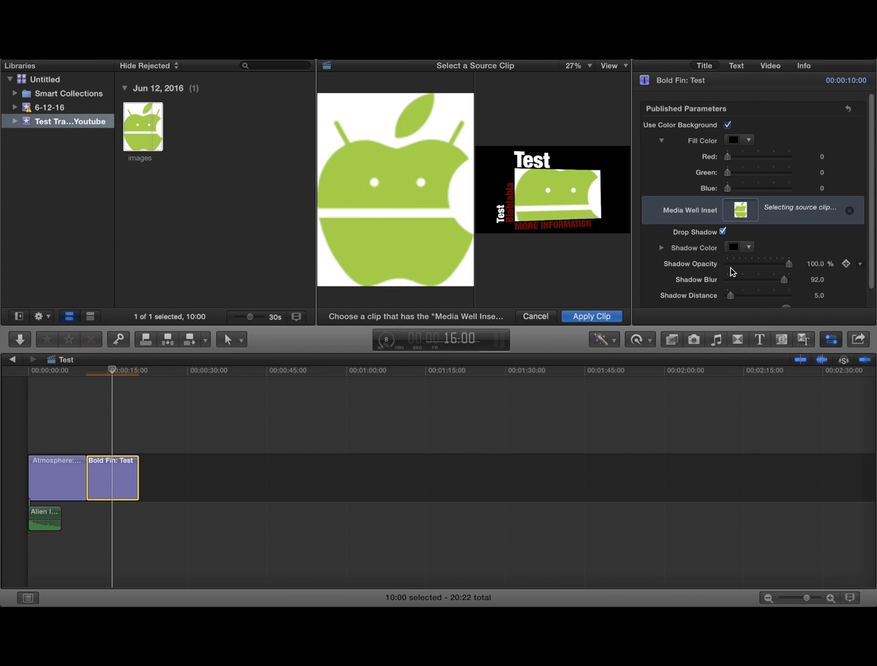
scroll(769, 282, "down", 2)
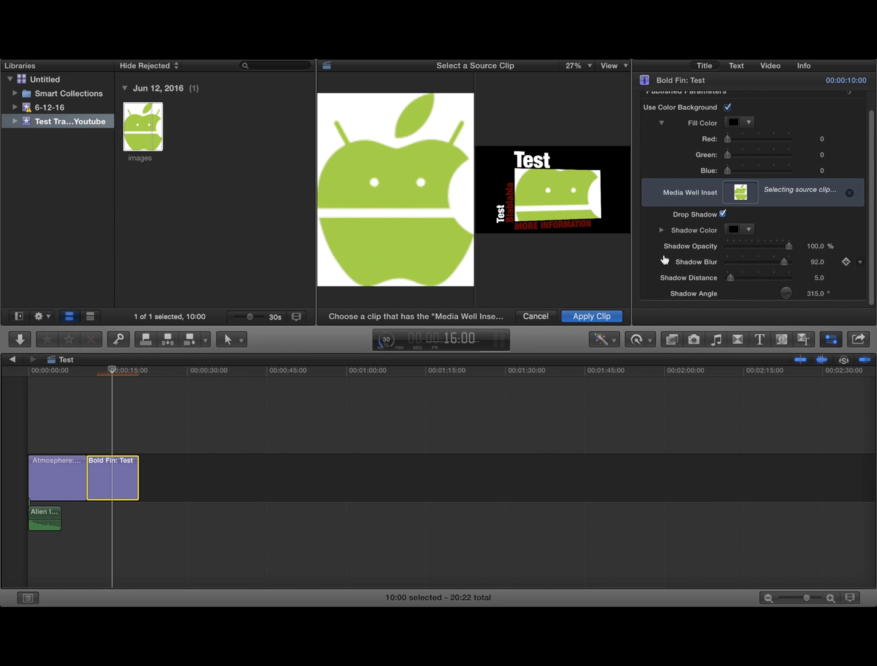
scroll(678, 193, "up", 2)
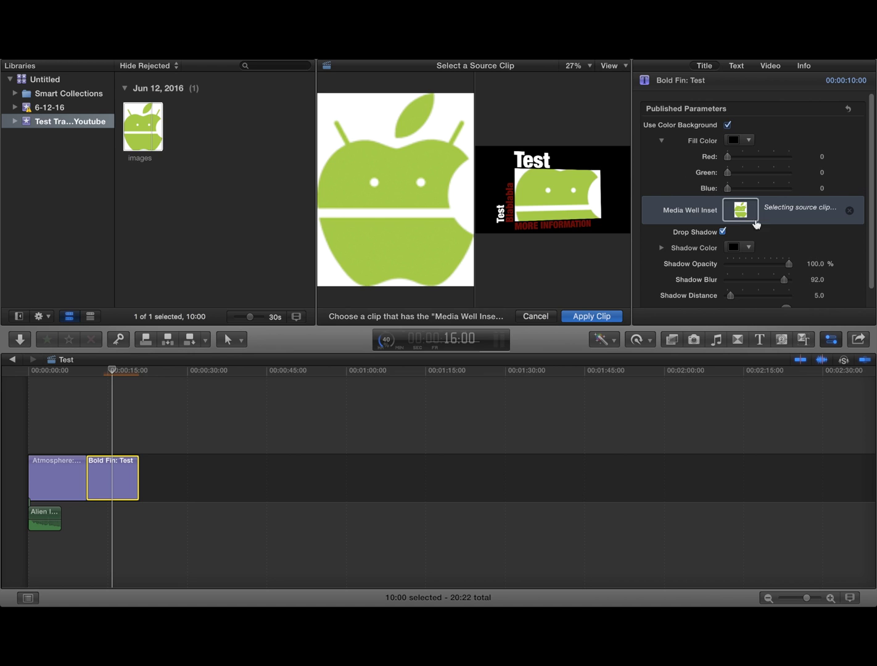
left_click(590, 316)
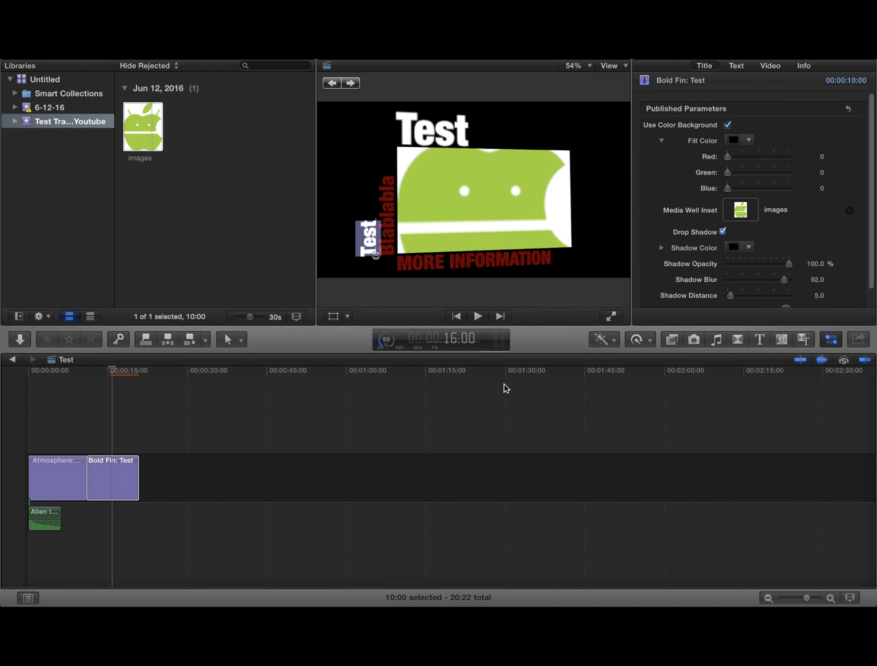
left_click(215, 477)
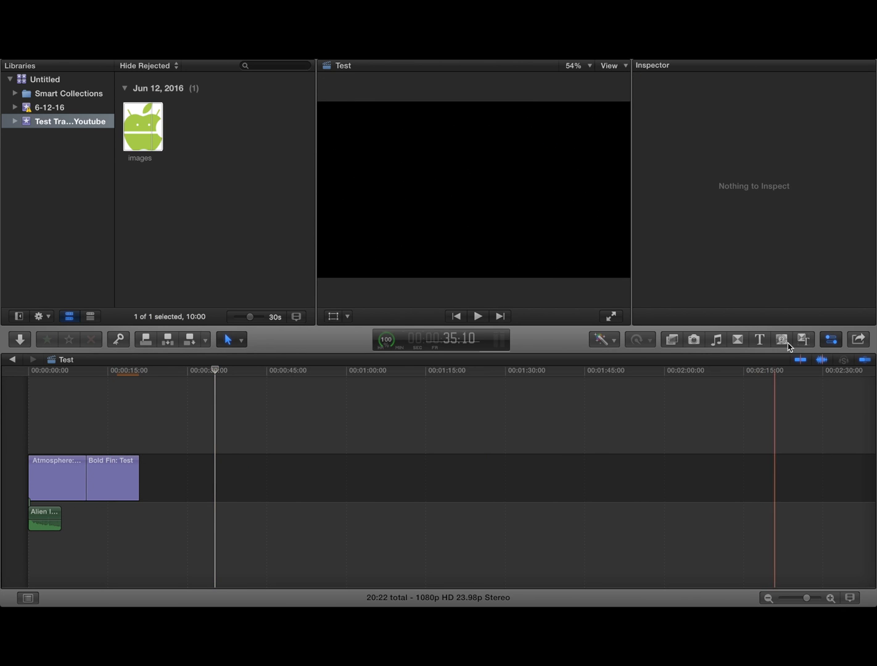
Add a 10-second Ink title after Bold Fin: Test with its text changed to 'Gaming'
left_click(759, 339)
scroll(804, 521, "down", 1)
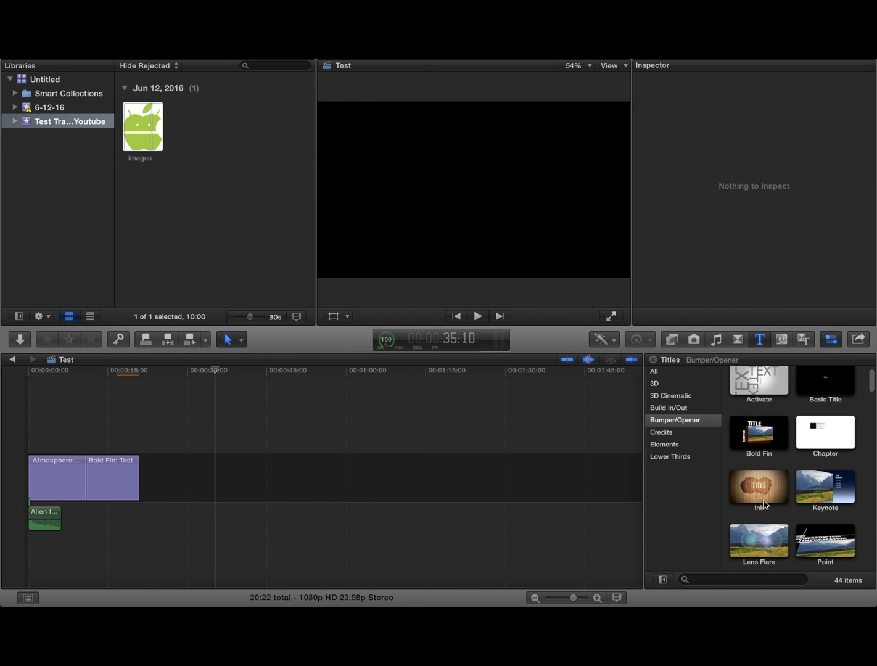
left_click_drag(758, 487, 154, 473)
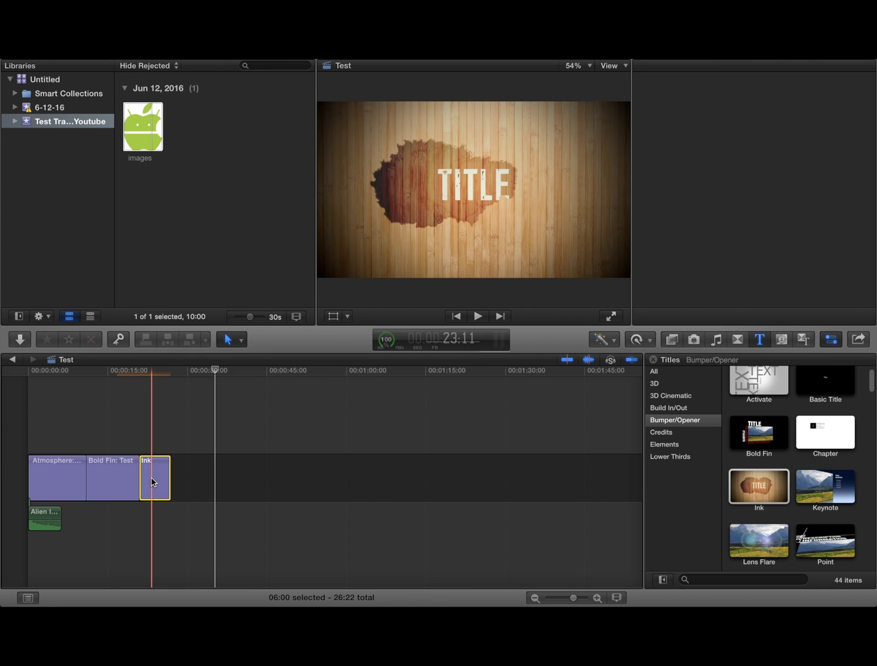
right_click(153, 476)
left_click(205, 514)
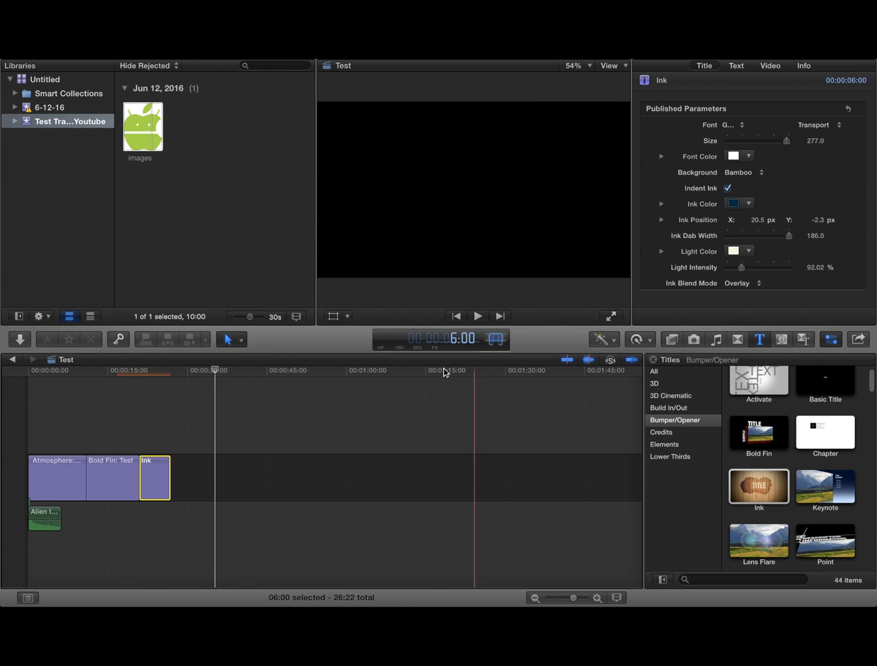
key("Return")
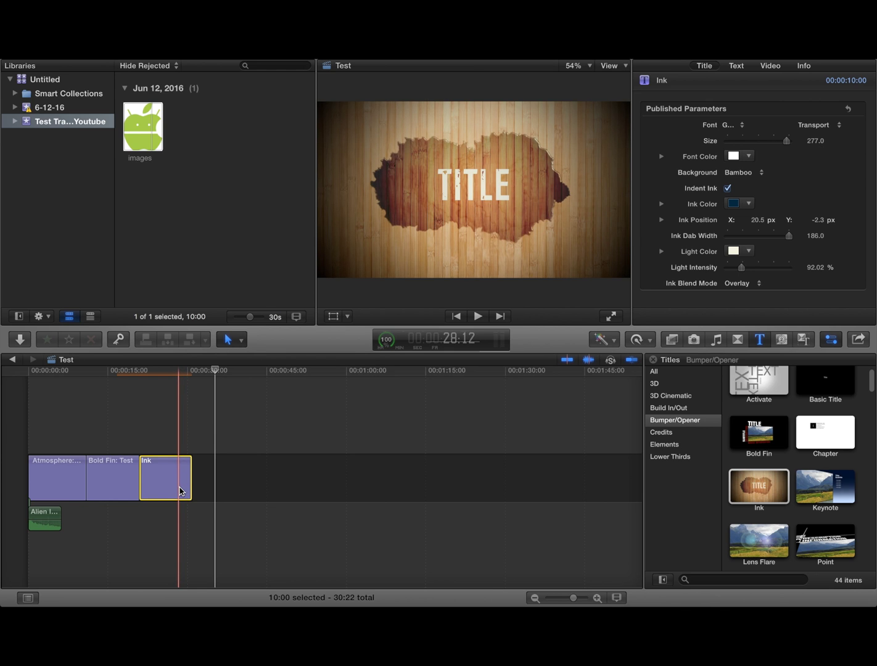
double_click(180, 491)
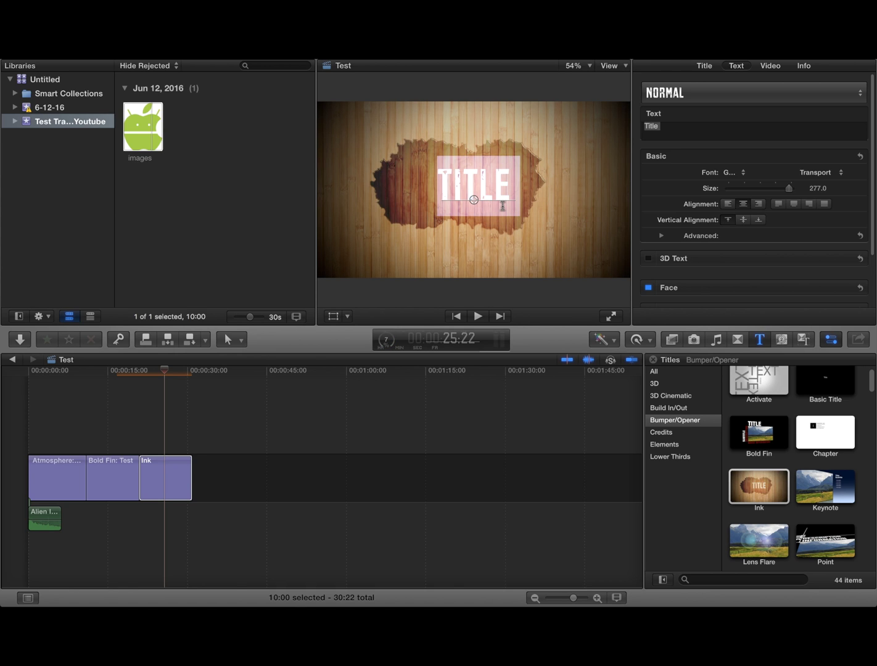
type("Gam")
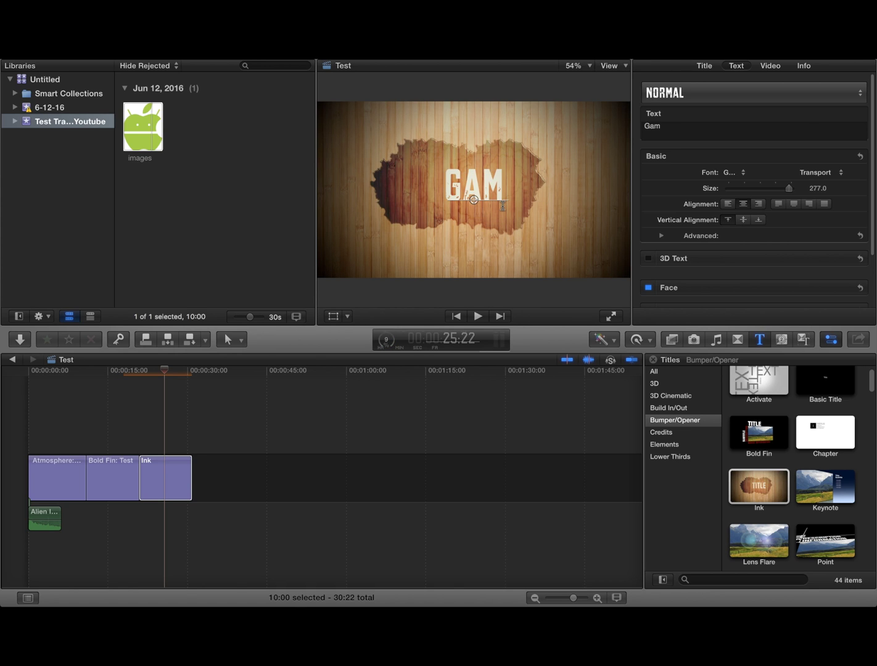
type("ing")
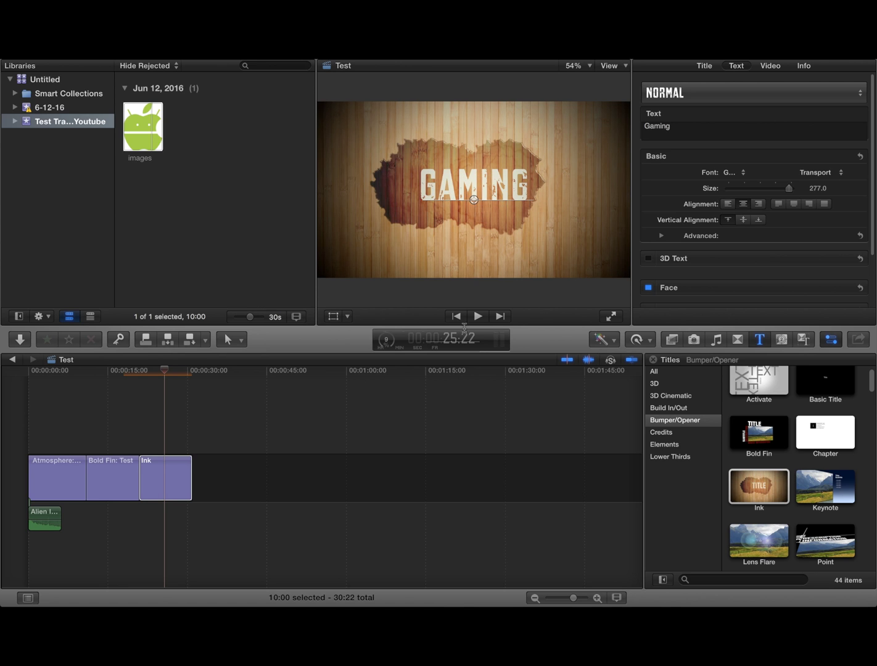
left_click(397, 510)
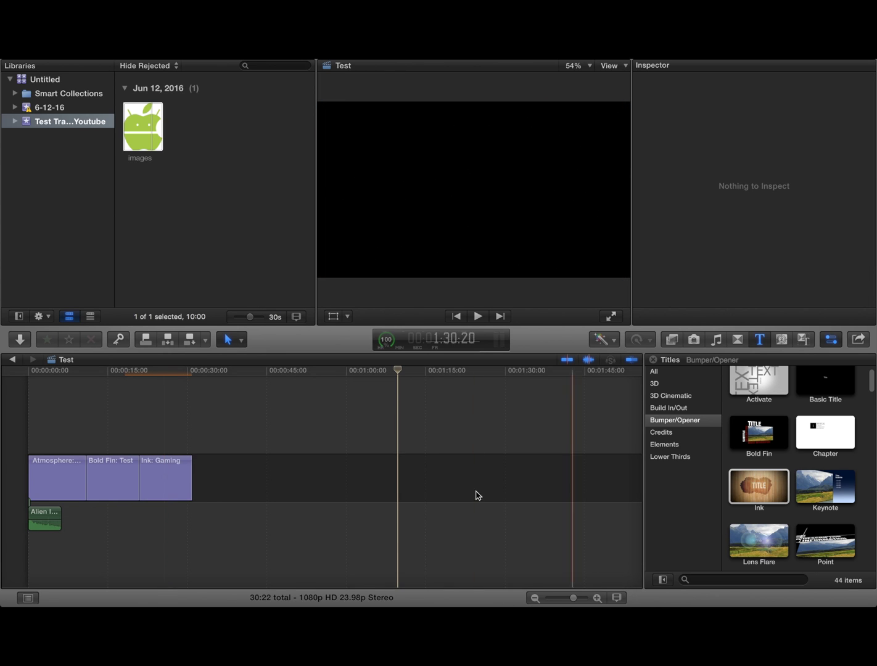
scroll(753, 476, "down", 2)
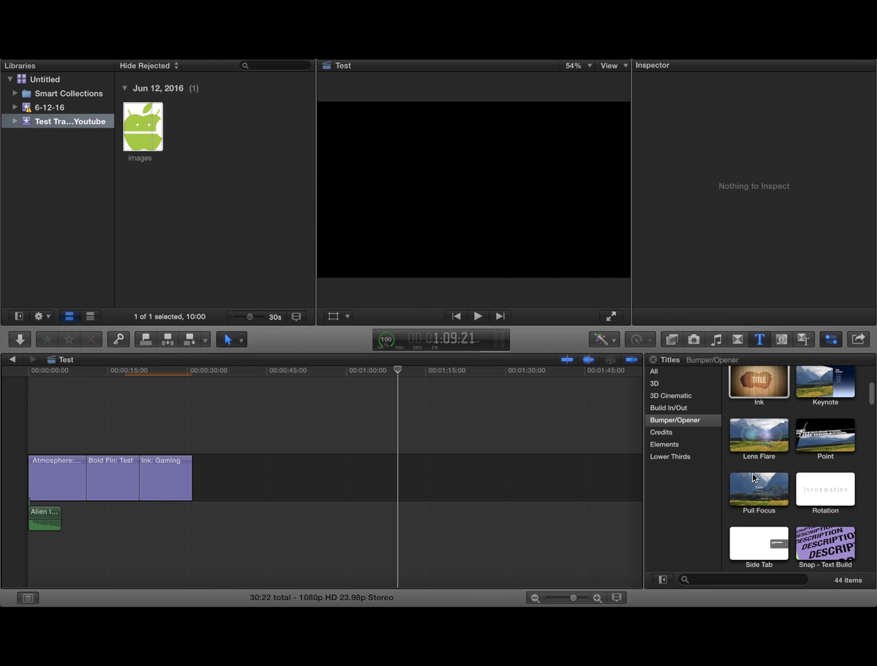
scroll(754, 477, "down", 2)
scroll(841, 510, "up", 3)
scroll(822, 479, "up", 3)
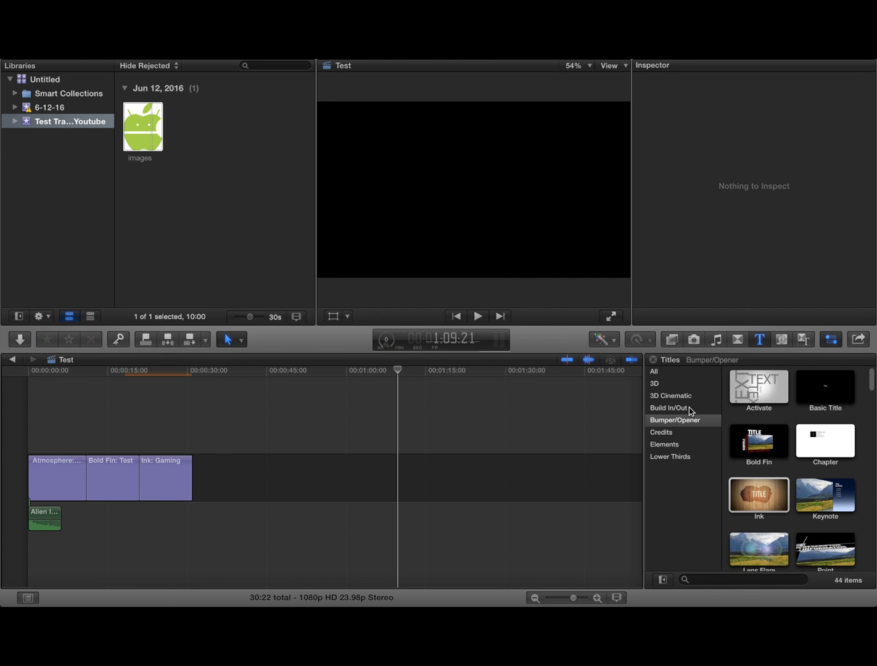
Step through the 3D Cinematic and 3D title categories, then show all 195 templates
left_click(671, 395)
left_click(655, 384)
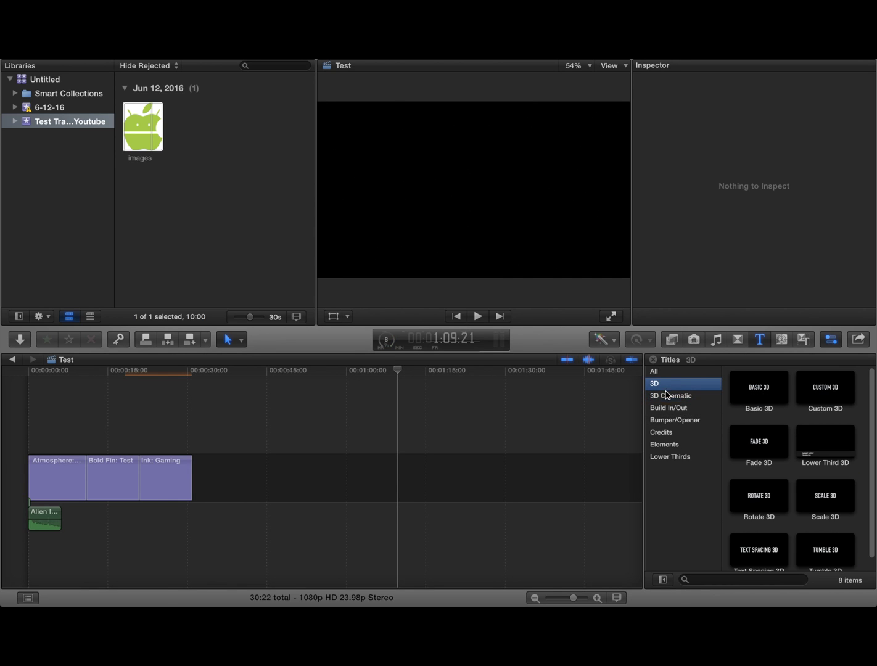
scroll(781, 446, "down", 1)
left_click(681, 372)
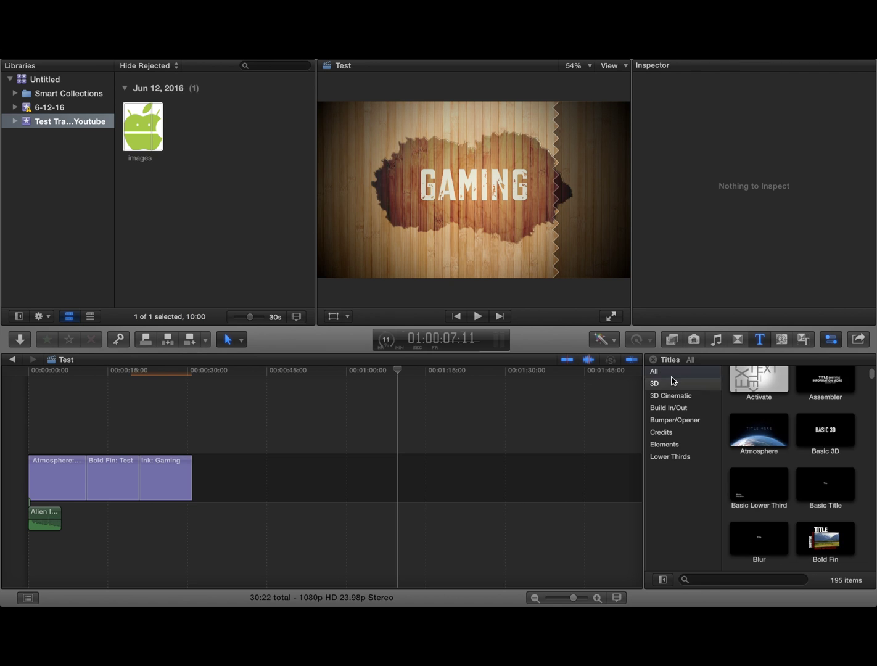
scroll(753, 480, "down", 2)
scroll(754, 502, "up", 2)
scroll(755, 505, "down", 3)
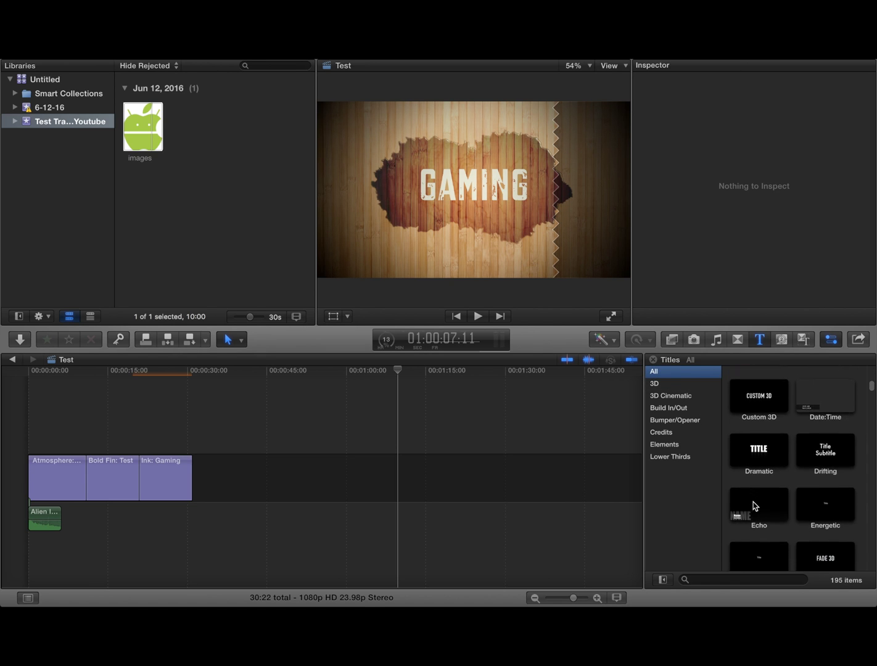
scroll(756, 505, "down", 3)
scroll(756, 505, "down", 2)
scroll(755, 505, "down", 2)
scroll(755, 505, "down", 3)
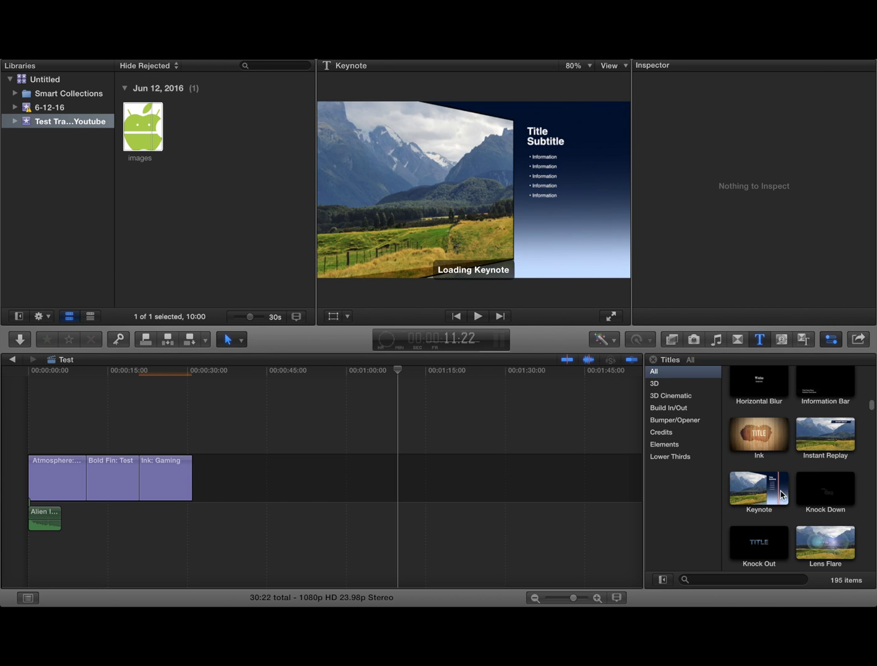
scroll(770, 481, "down", 2)
scroll(801, 507, "down", 1)
scroll(804, 510, "down", 3)
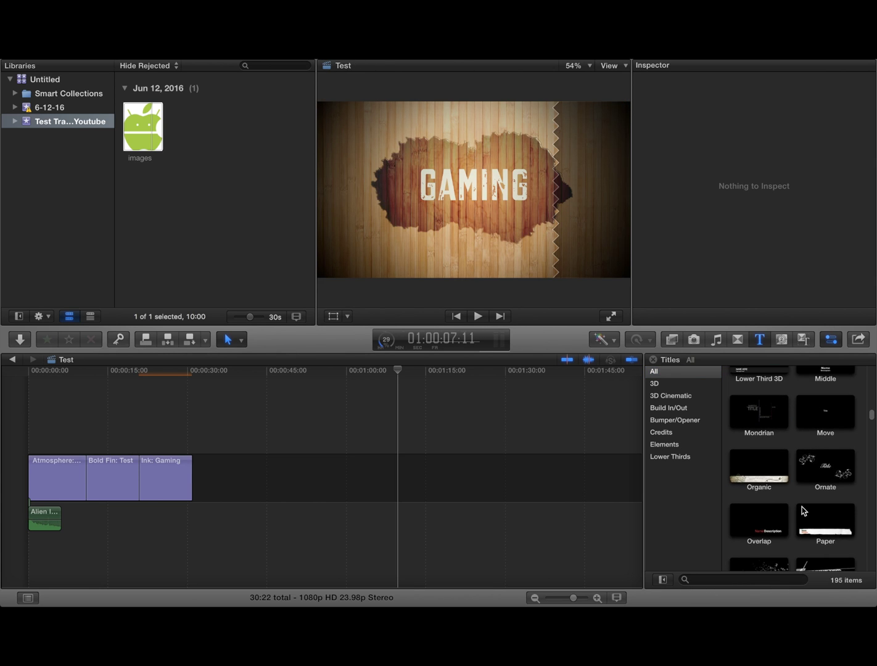
scroll(803, 509, "down", 3)
scroll(804, 509, "down", 3)
scroll(804, 501, "up", 1)
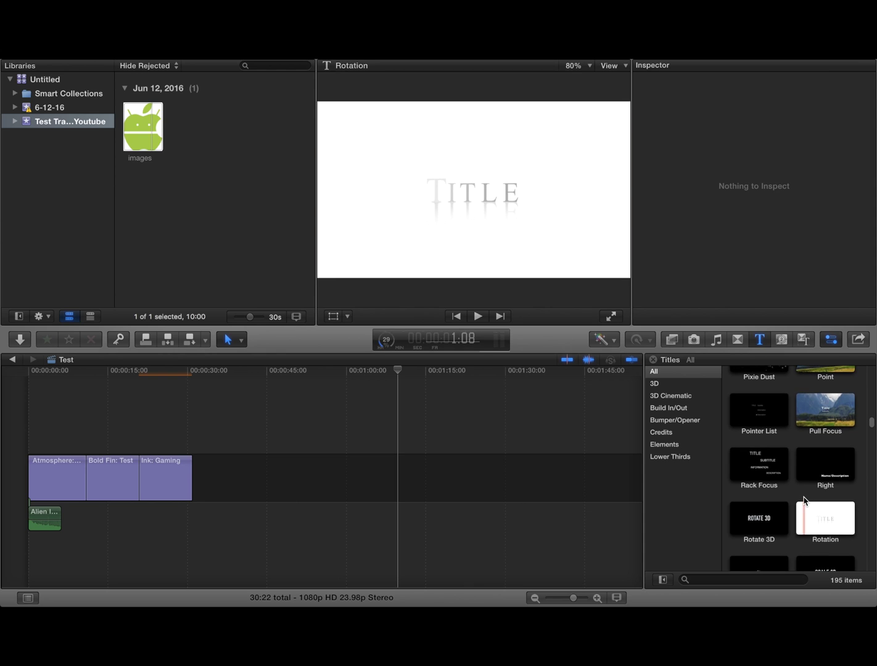
scroll(805, 501, "up", 3)
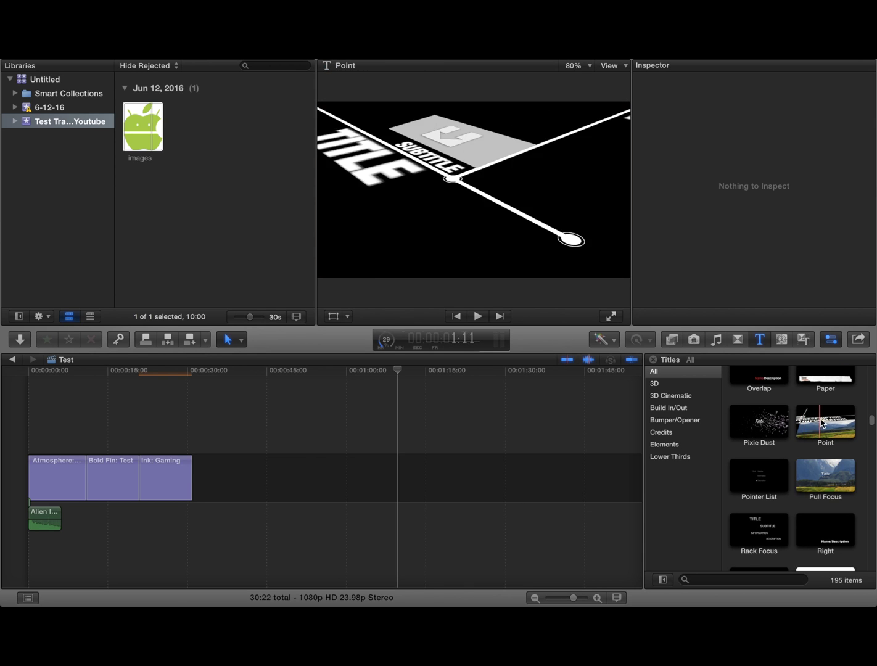
Add a 15-second Point title after Ink: Gaming
left_click_drag(825, 476, 208, 480)
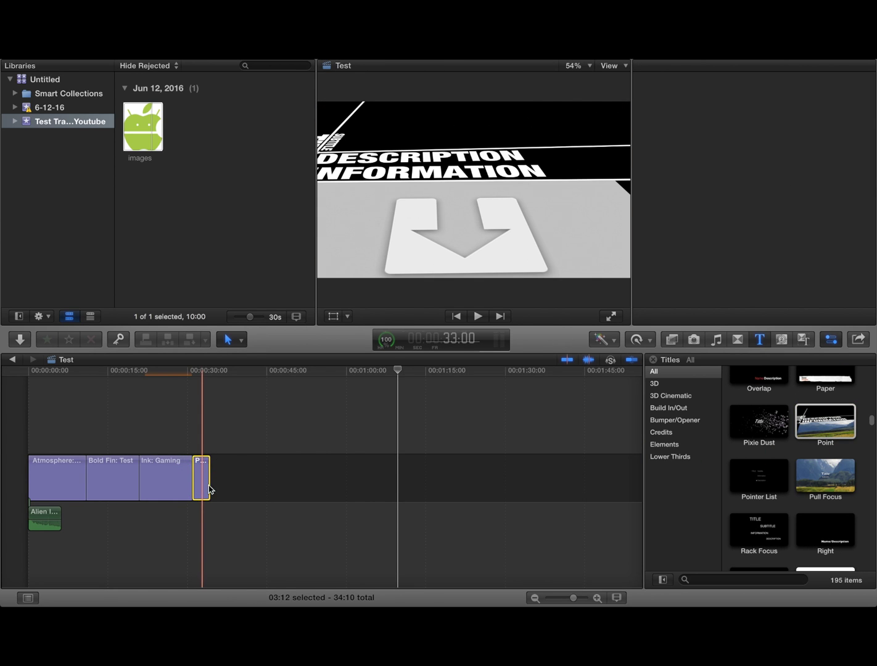
right_click(202, 480)
left_click(254, 517)
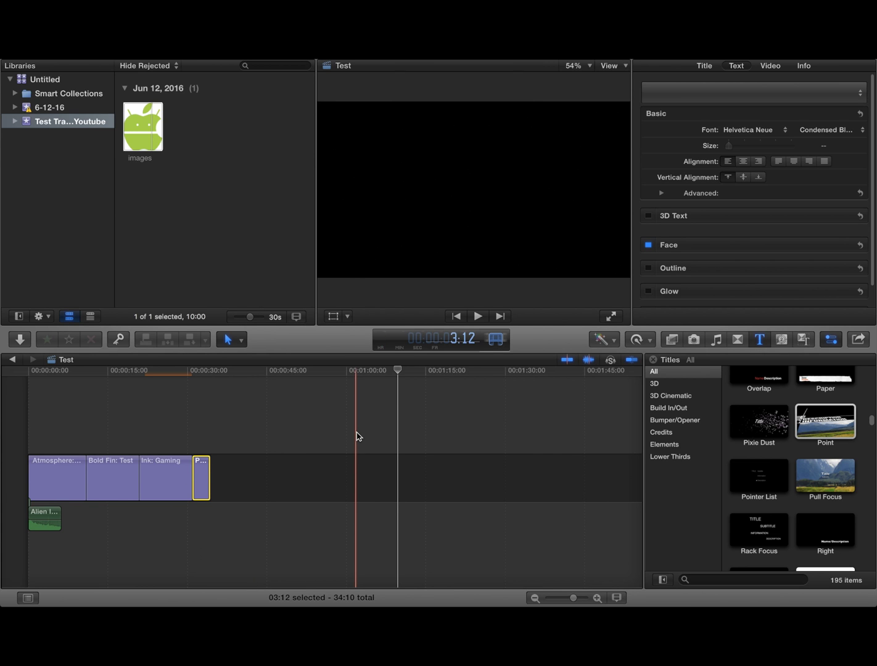
type("100")
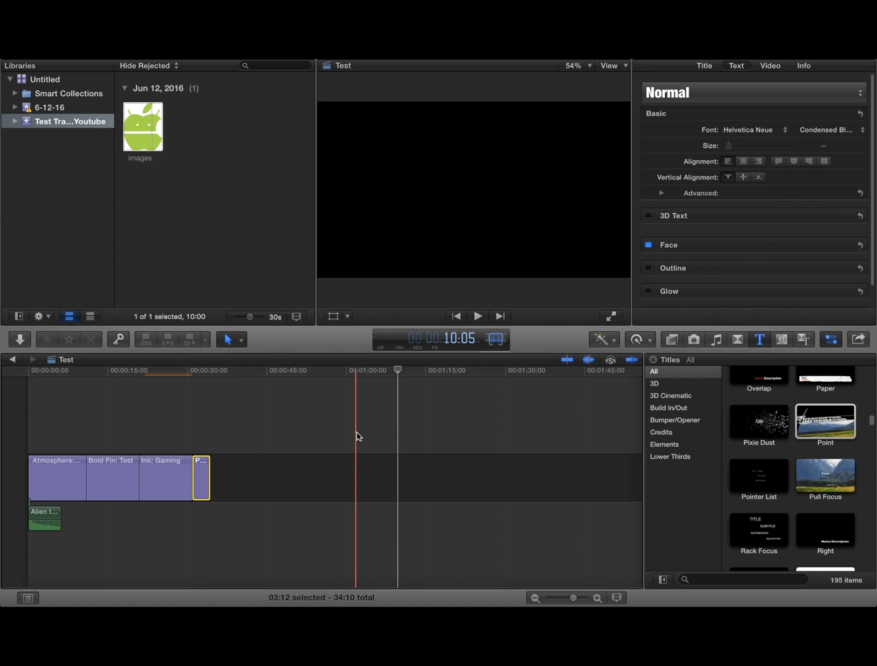
type("302")
key("Return")
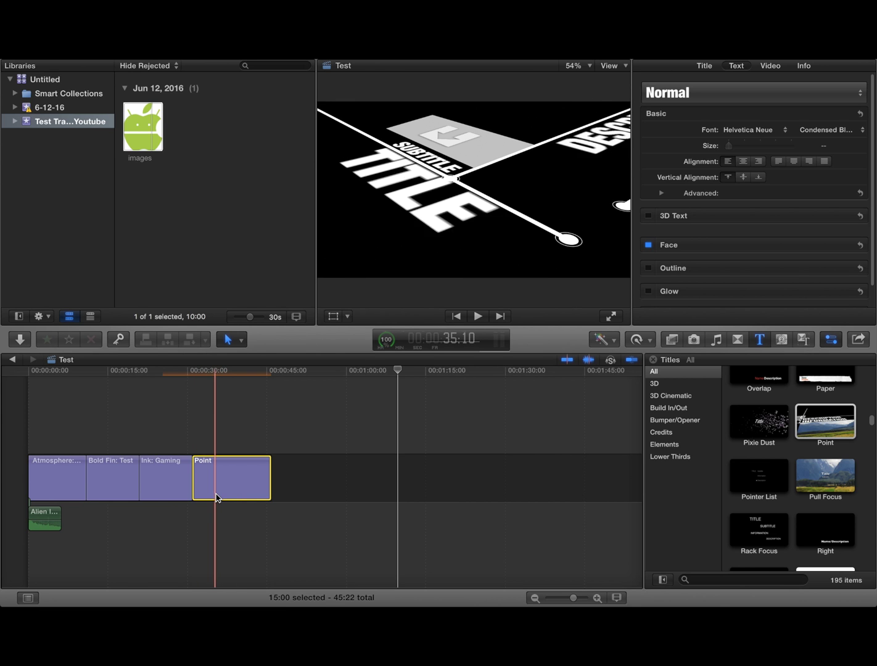
Replace the Point title's title, subtitle and description text with 'Test'
double_click(384, 179)
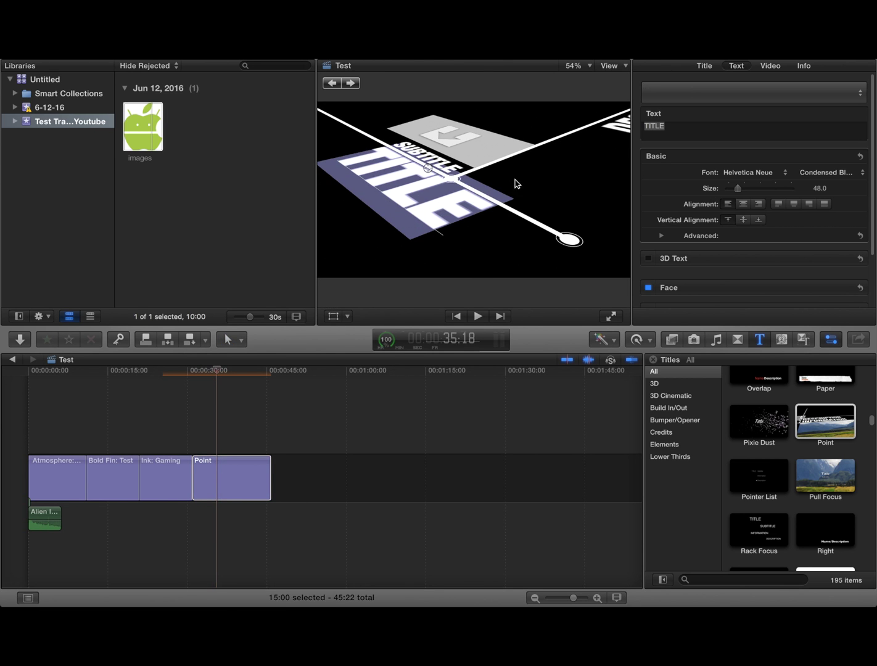
type("Test")
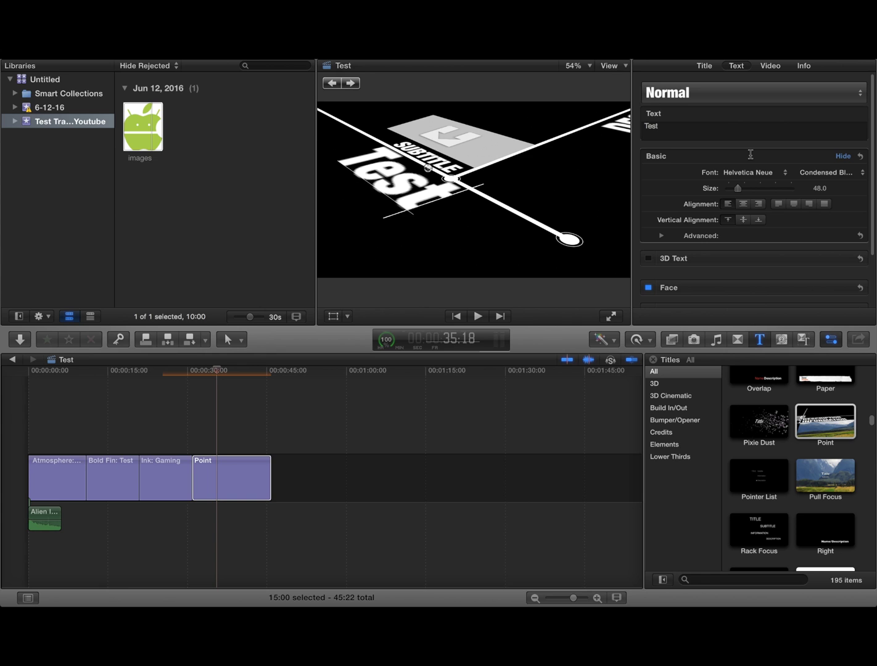
left_click(446, 166)
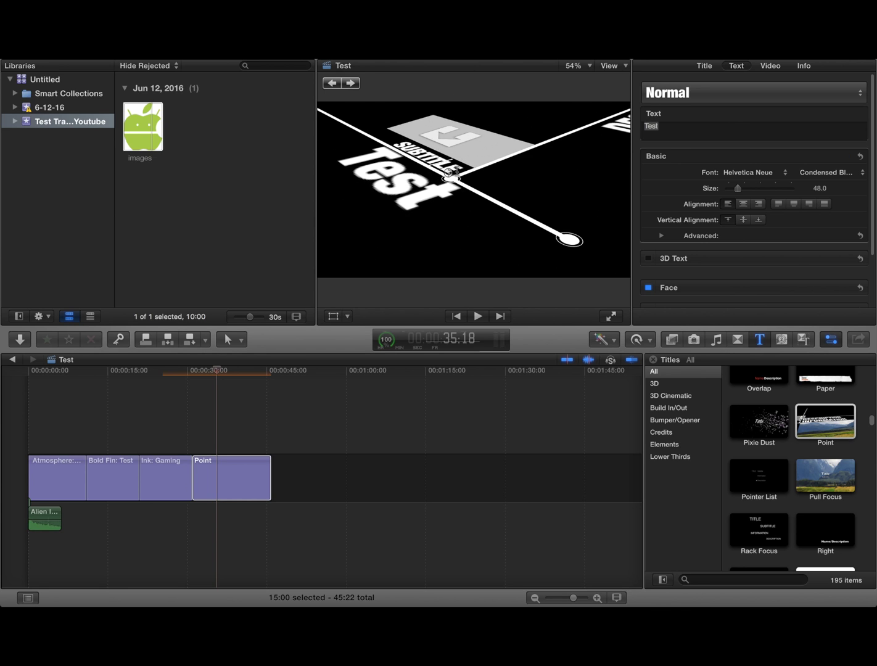
double_click(449, 167)
type("Test")
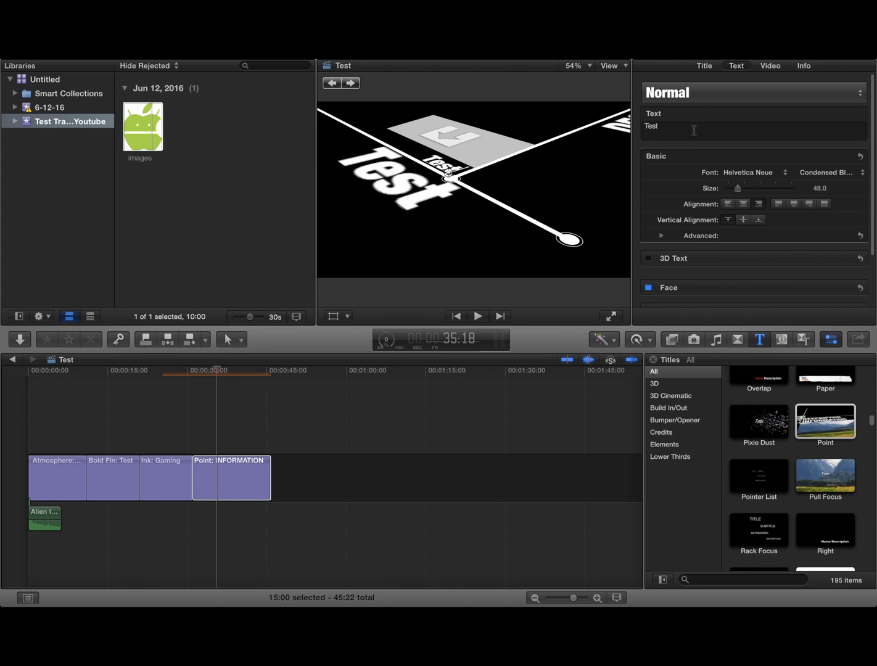
double_click(618, 125)
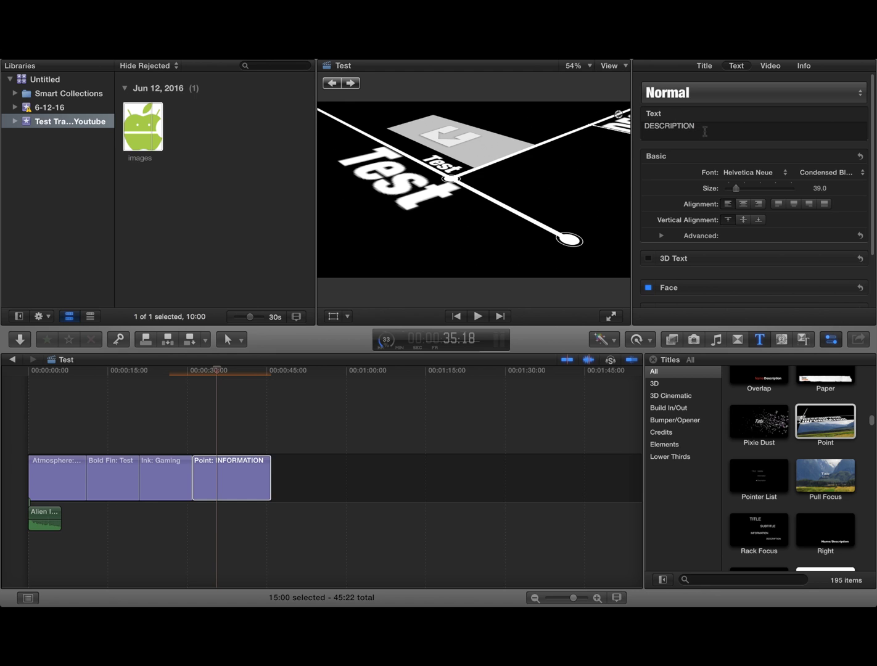
double_click(678, 123)
type("Test")
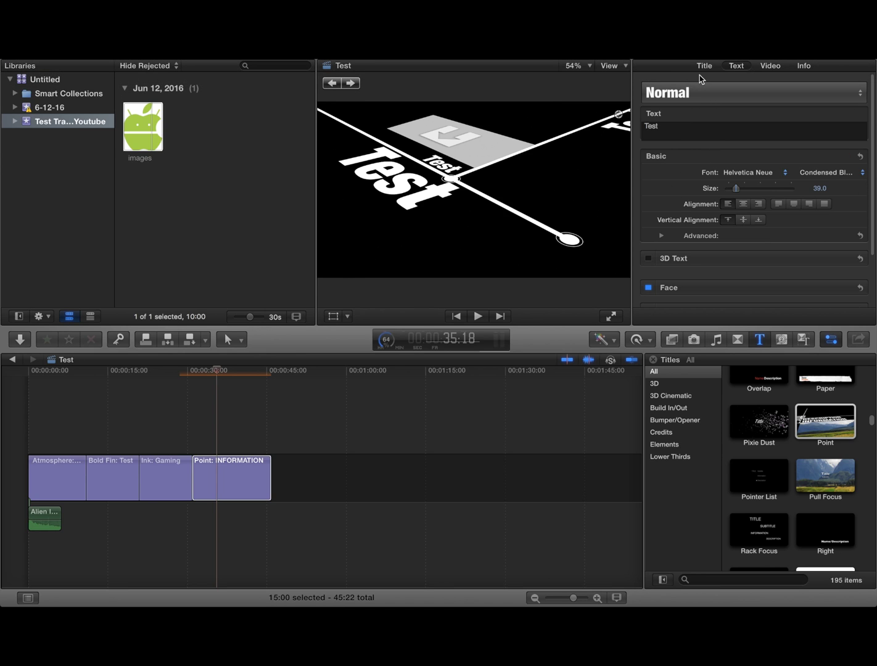
Apply the images clip to both Point media wells and play back the timeline
left_click(704, 69)
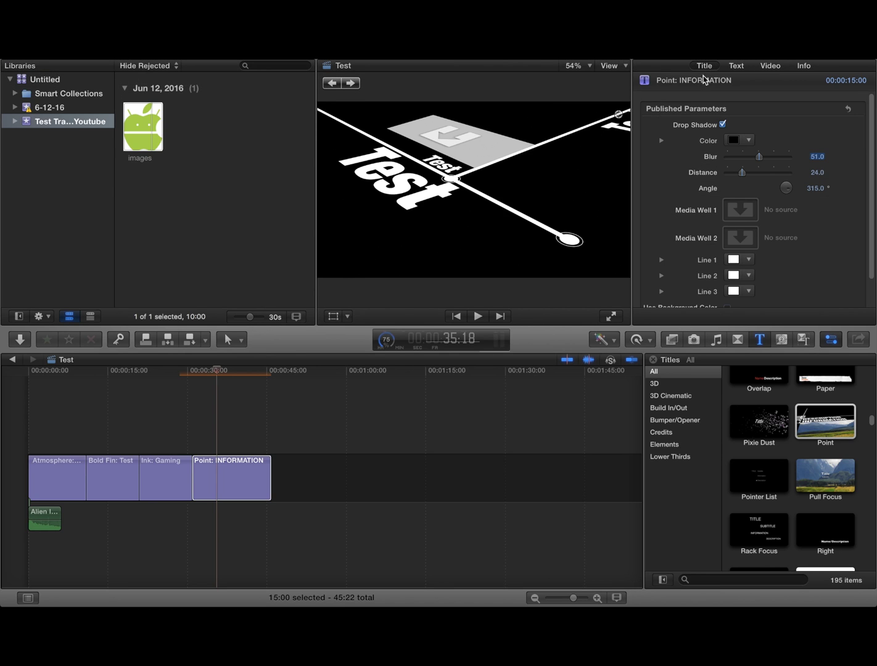
left_click(740, 209)
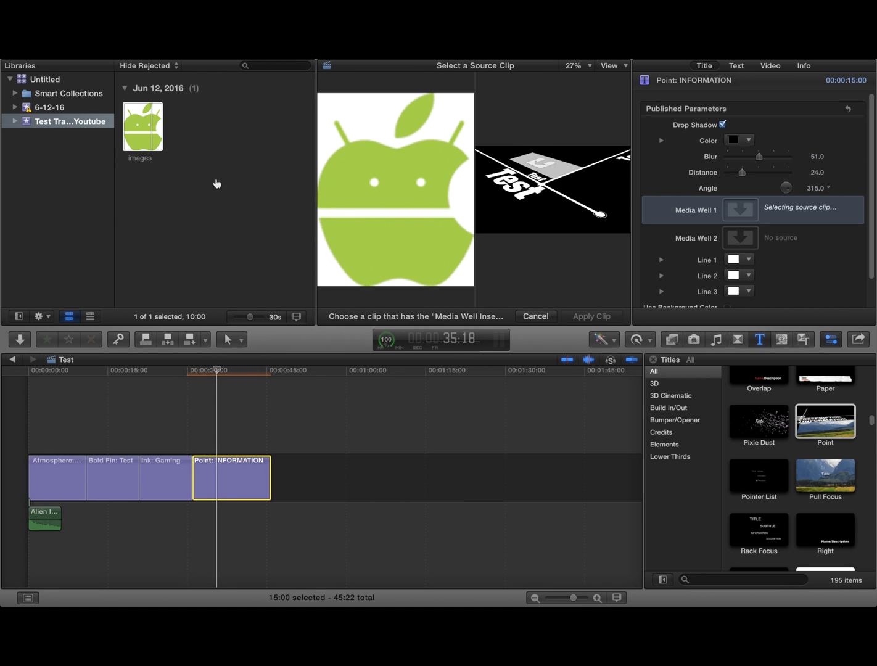
left_click(143, 127)
left_click(740, 237)
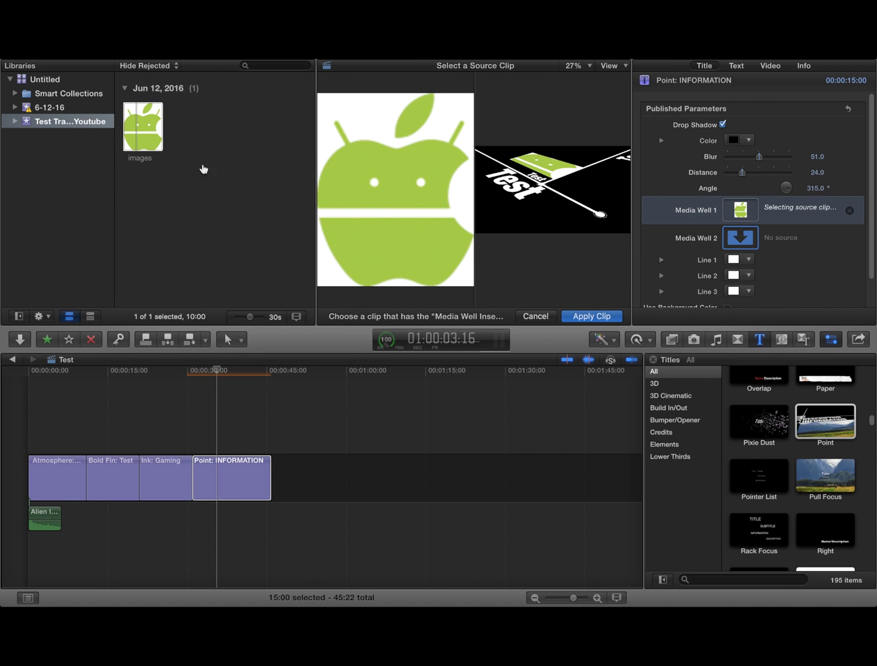
left_click(150, 135)
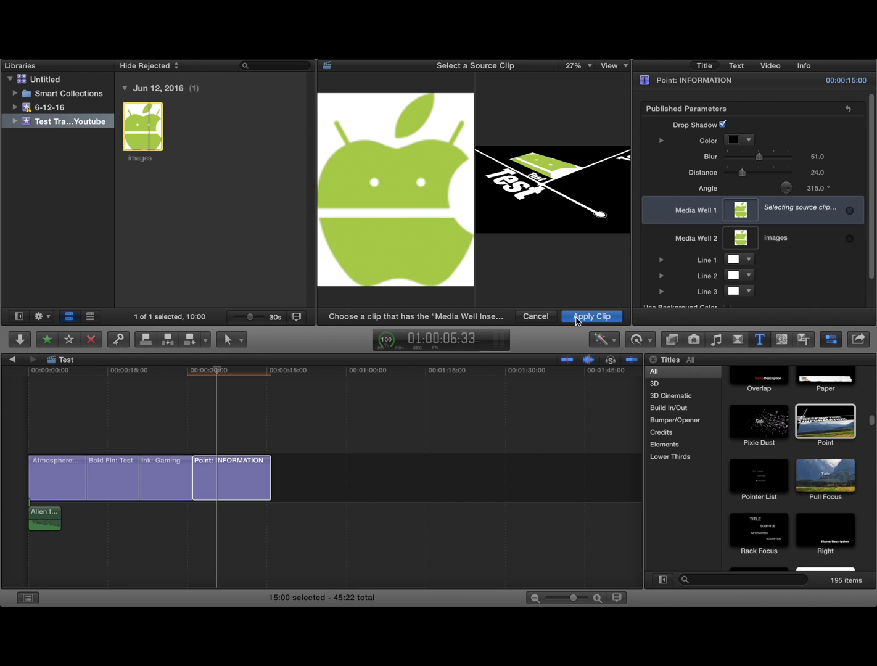
left_click(578, 317)
key("space")
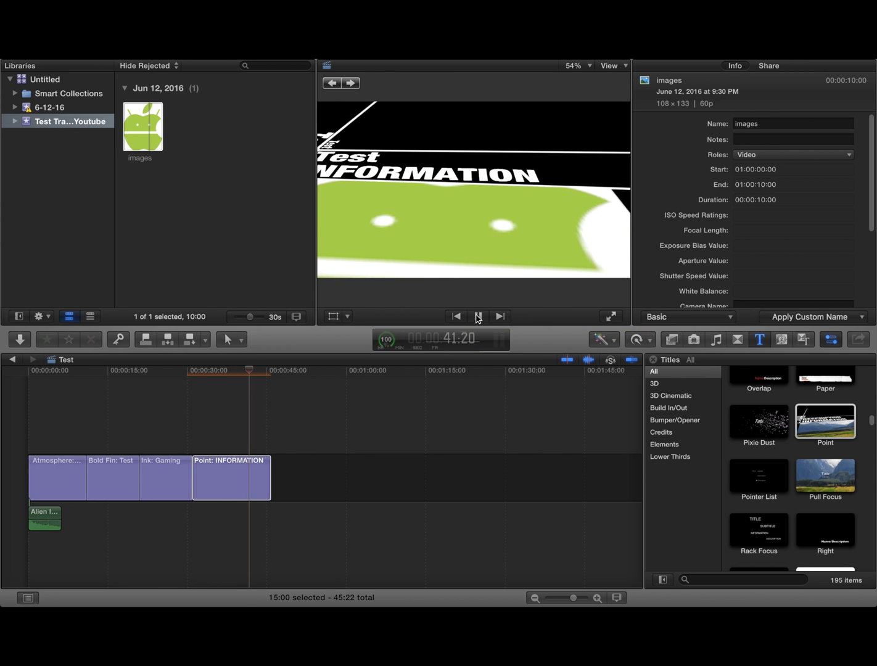
Stop playback and add a 15-second Slate title right after the Point clip
left_click(478, 317)
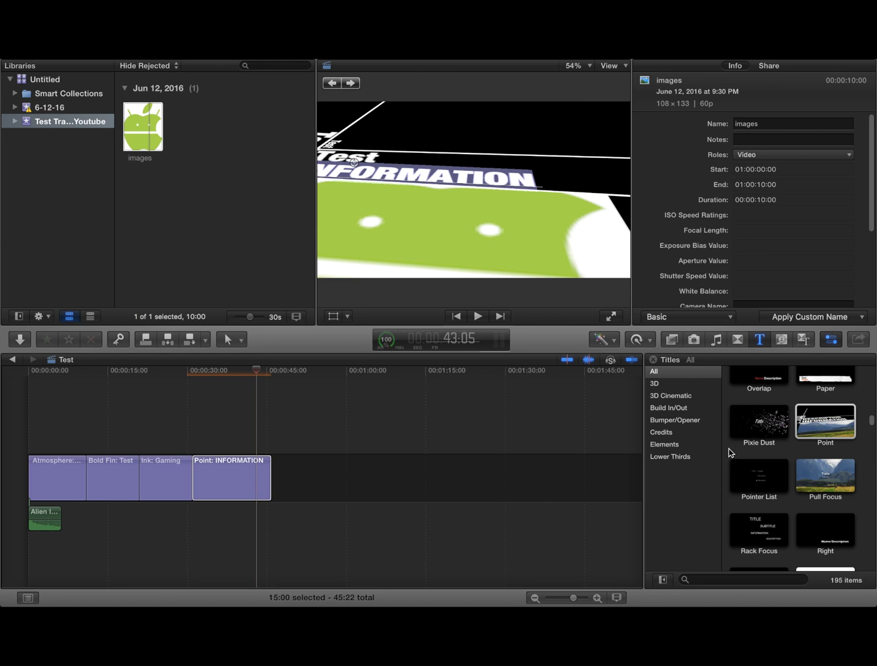
scroll(730, 452, "down", 4)
scroll(753, 480, "down", 4)
scroll(783, 522, "down", 4)
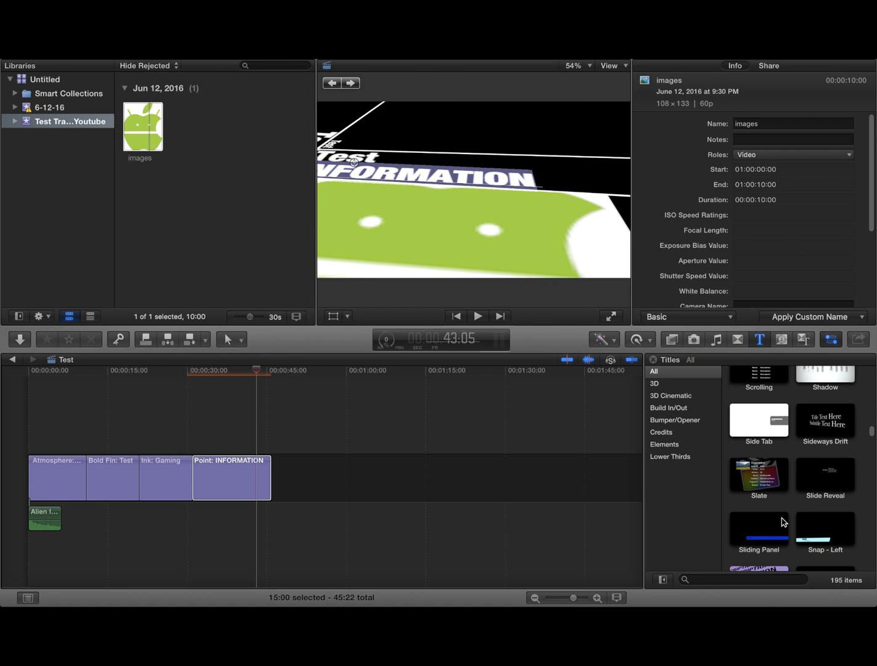
scroll(788, 505, "down", 1)
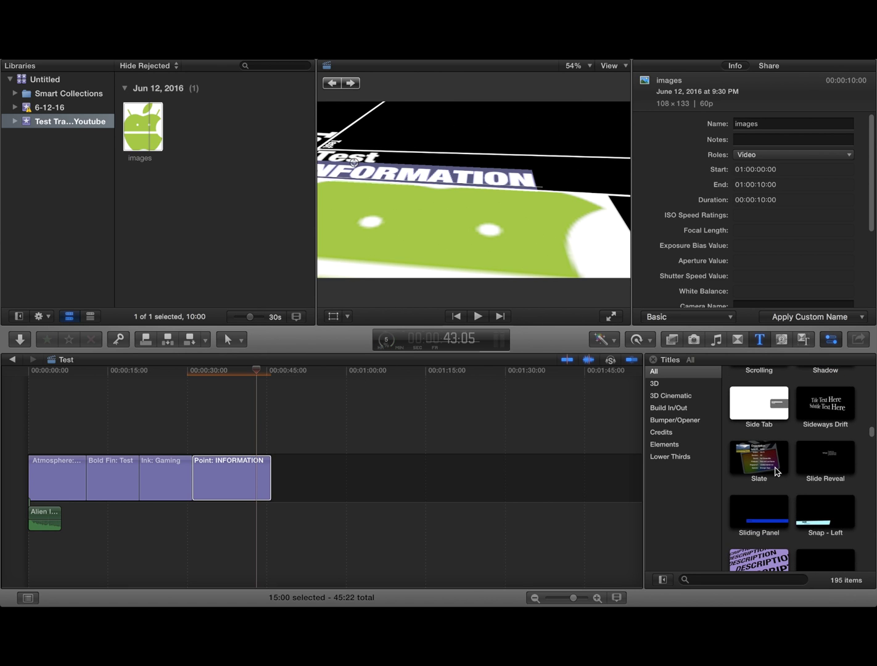
mouse_move(758, 457)
left_mouse_down()
mouse_move(264, 488)
mouse_move(294, 483)
left_mouse_up()
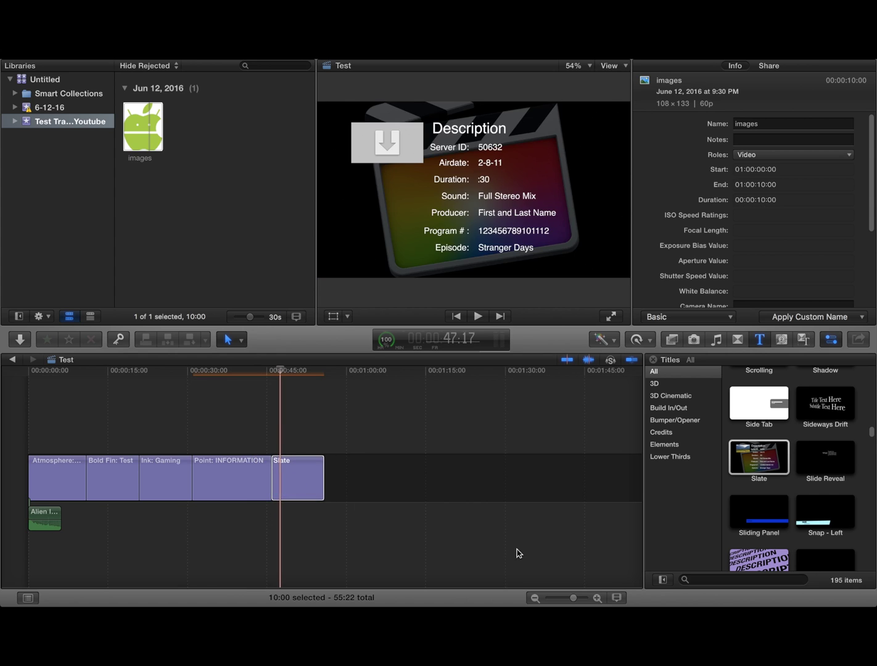
right_click(310, 477)
left_click(360, 515)
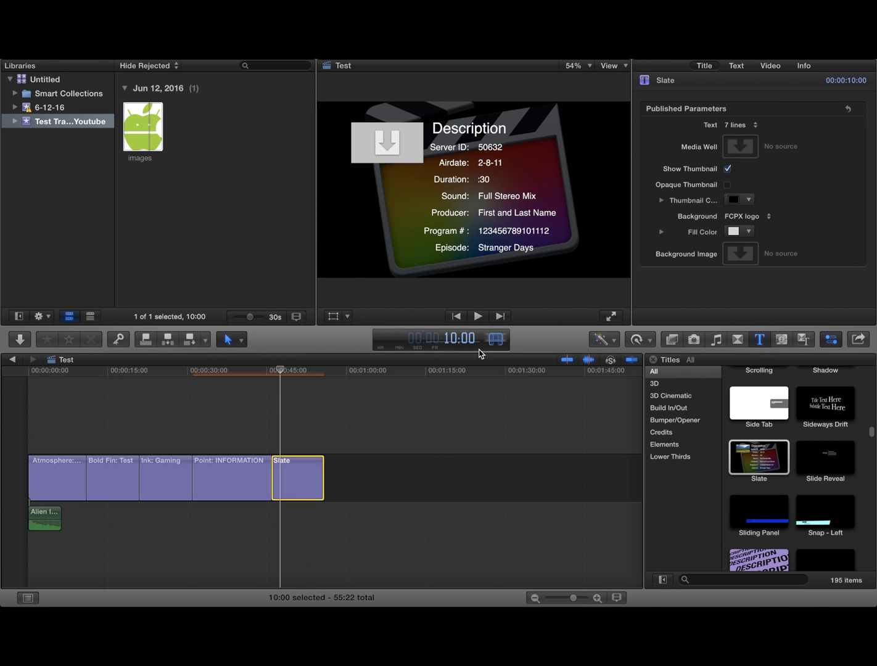
type("15:00")
key("Return")
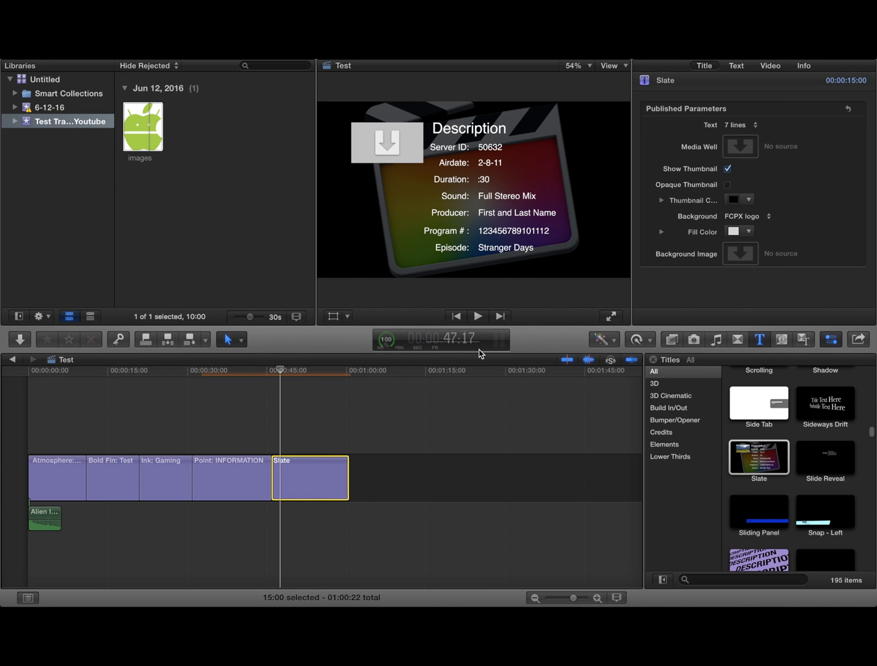
Change the slate's Server ID to 00000 and Airdate to 6-13-2022
double_click(490, 147)
left_click(468, 129)
left_click(490, 148)
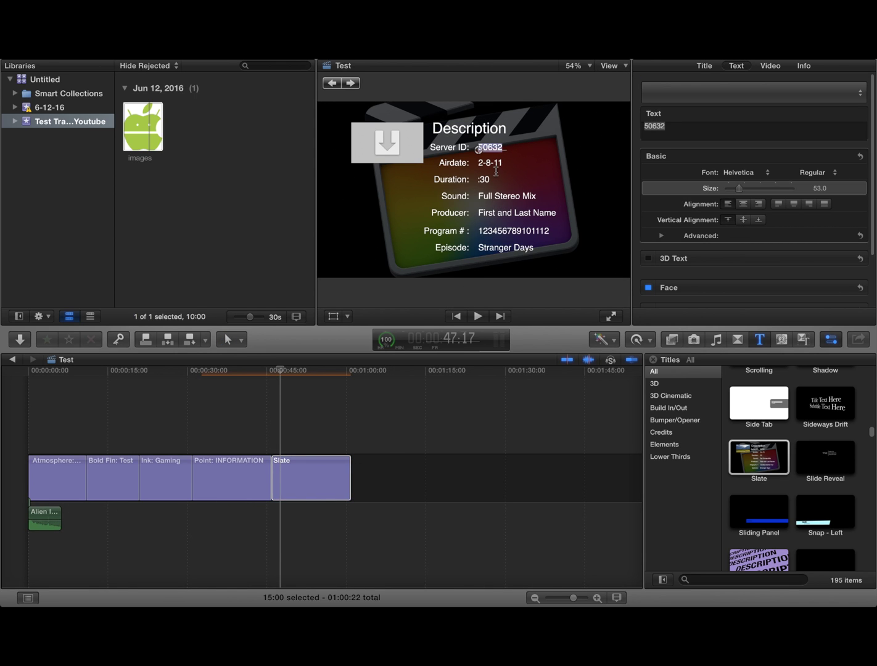
type("00000")
left_click(502, 163)
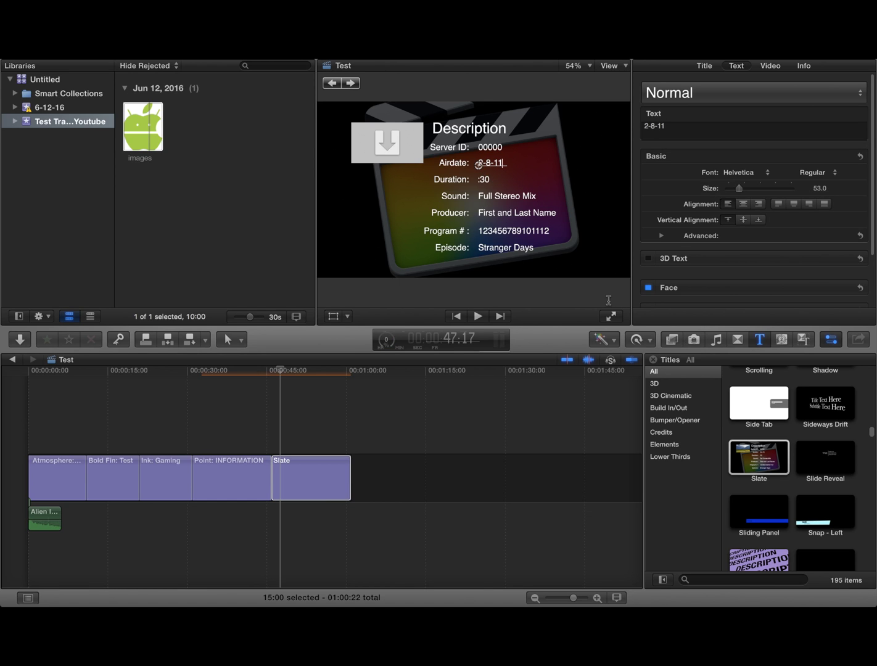
key("BackSpace")
key("BackSpace")
key("BackSpace")
type("6-13-2022")
double_click(494, 181)
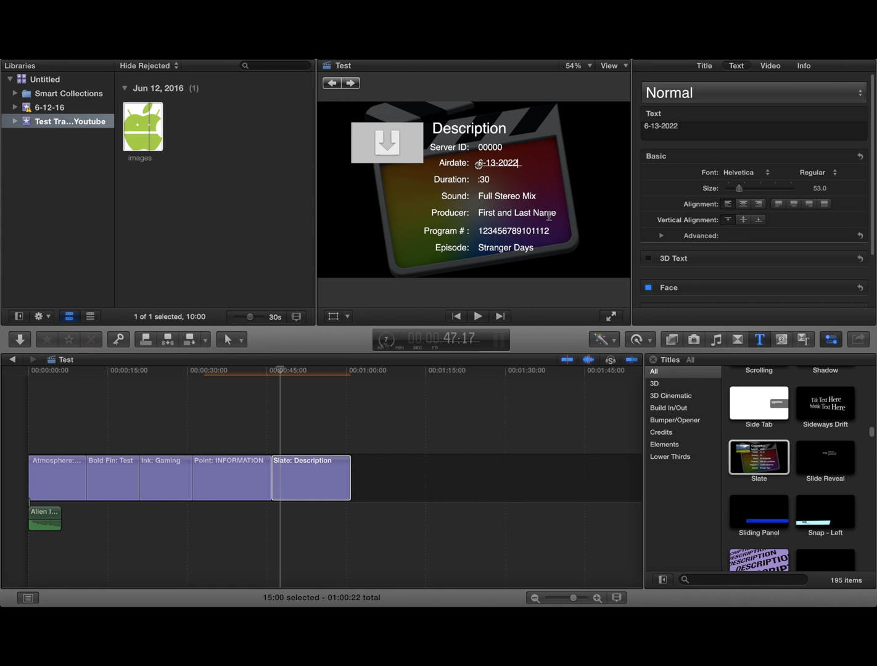
left_click(559, 216)
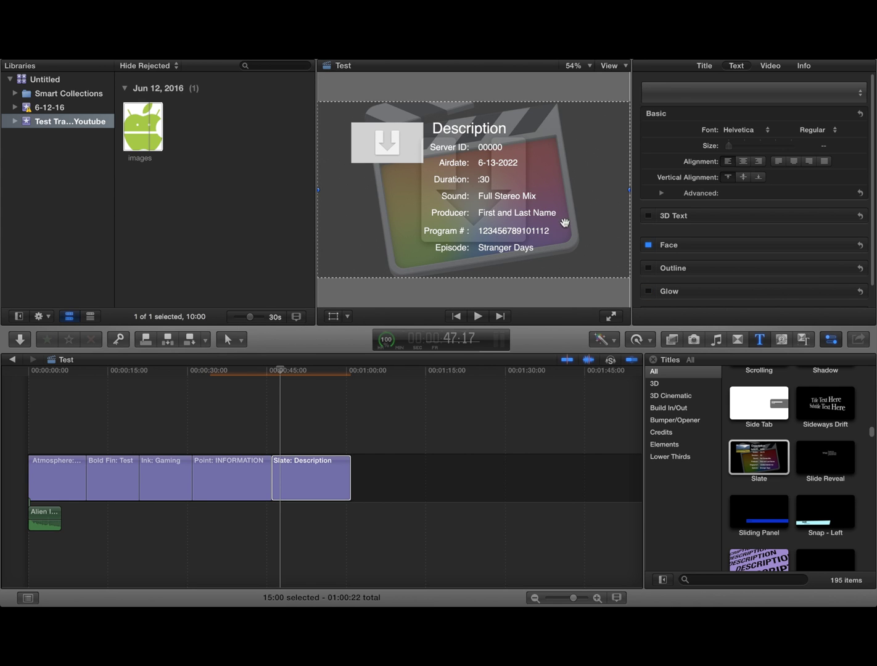
Undo the last drop zone change and reselect the Slate: Description clip
left_click(321, 479)
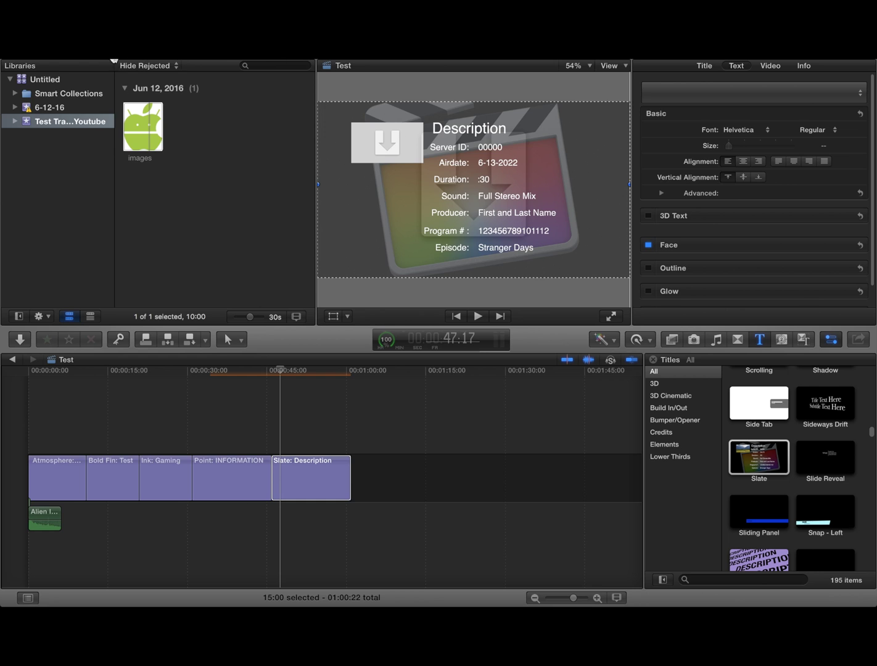
left_click(130, 66)
left_click(143, 81)
left_click(244, 297)
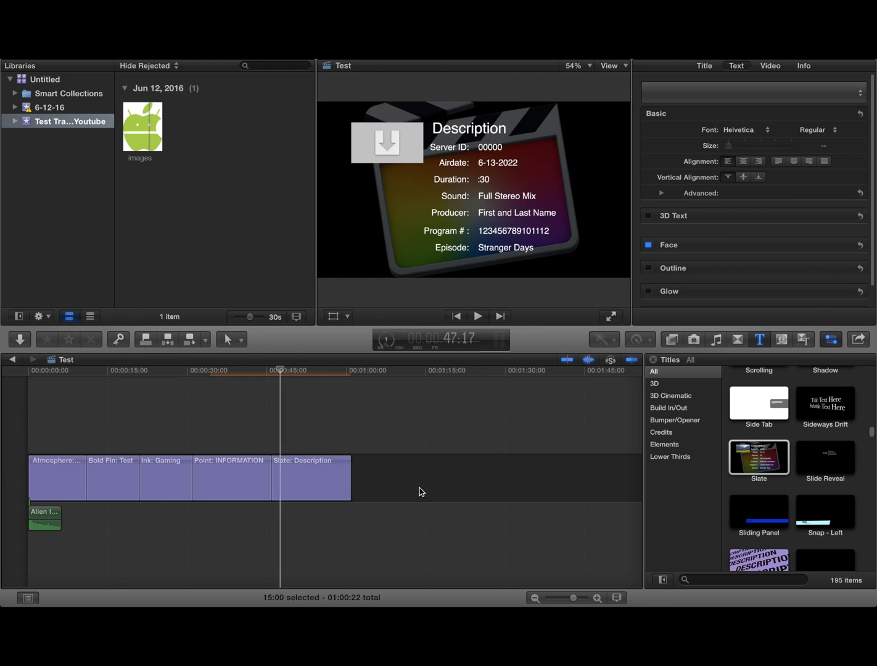
left_click(424, 491)
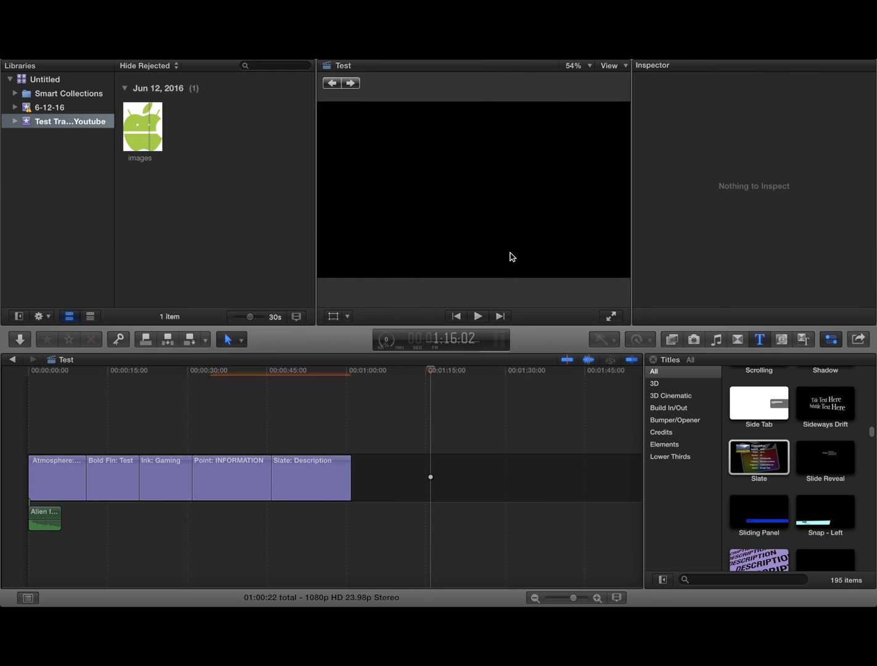
left_click(307, 486)
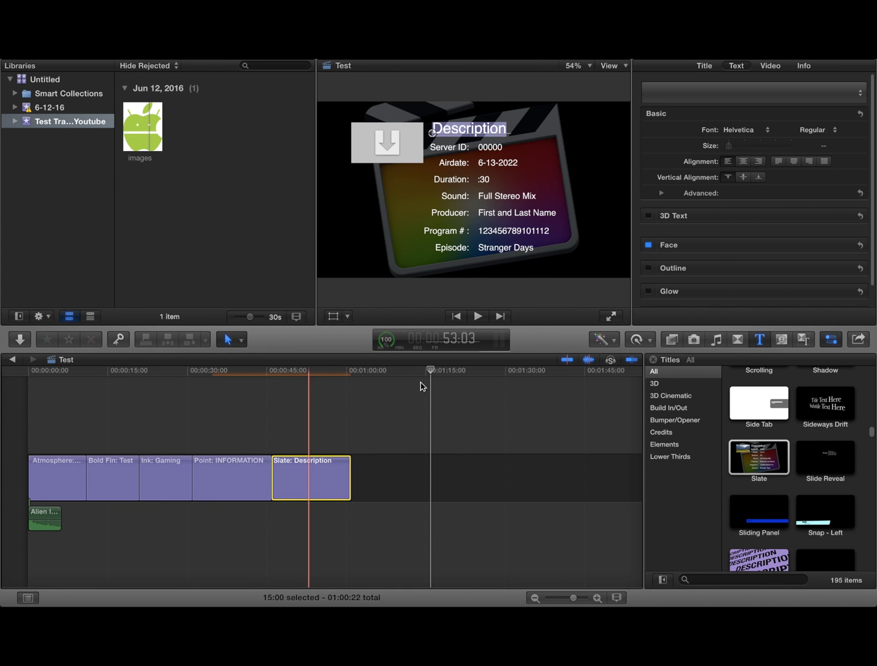
Fill the Slate title's media well with the images clip from the browser
double_click(517, 212)
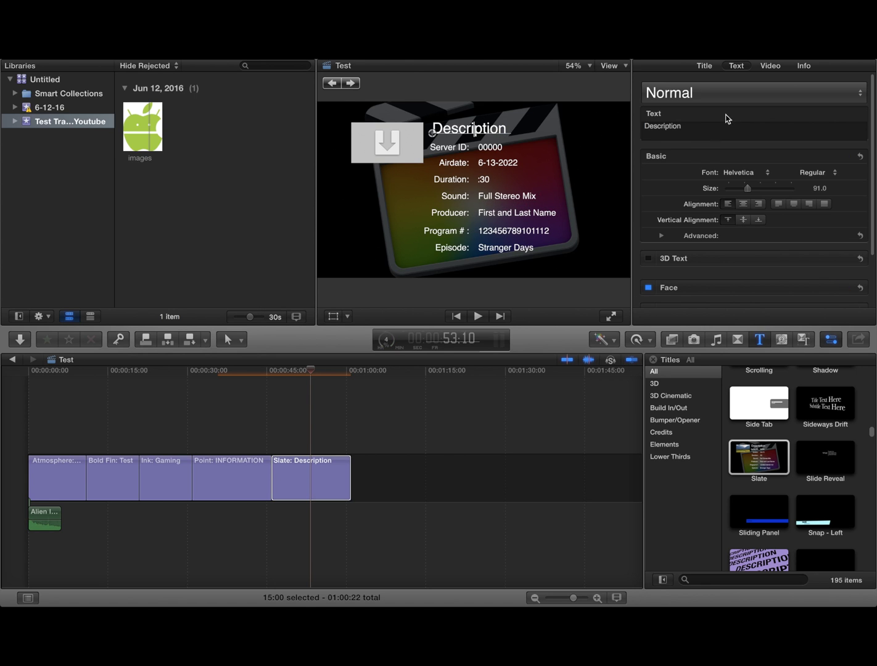
left_click(704, 66)
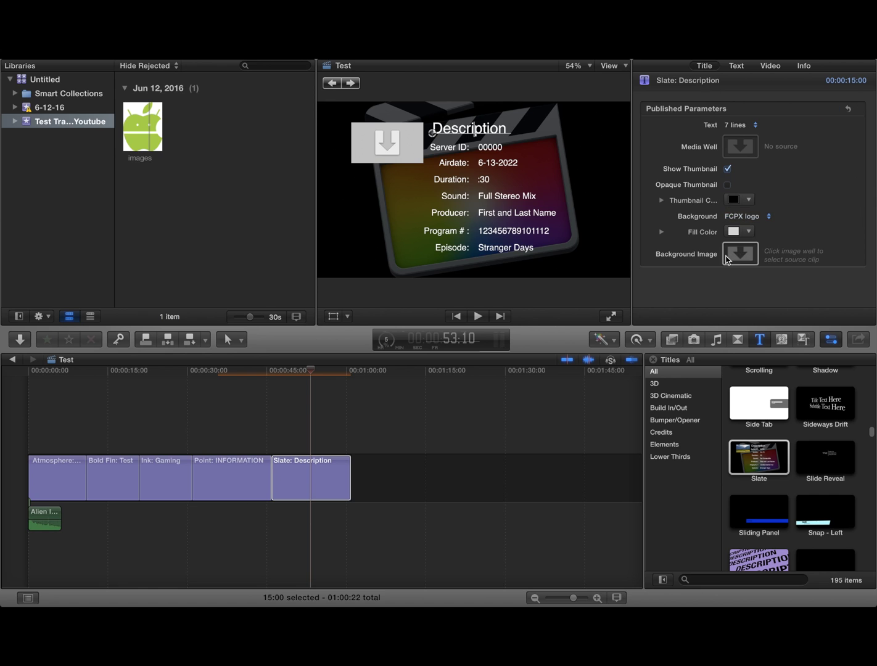
left_click(739, 147)
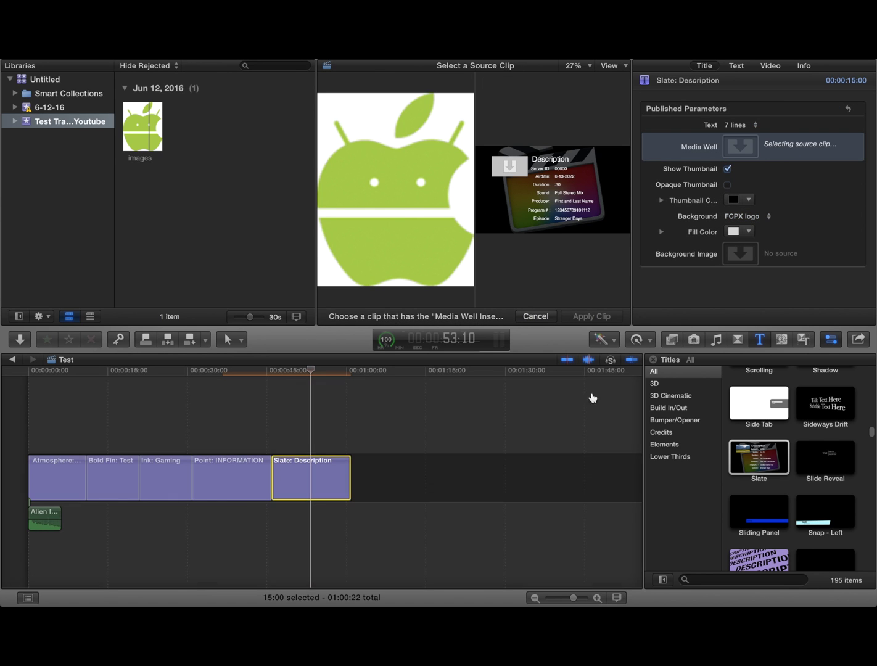
left_click(140, 146)
left_click(592, 316)
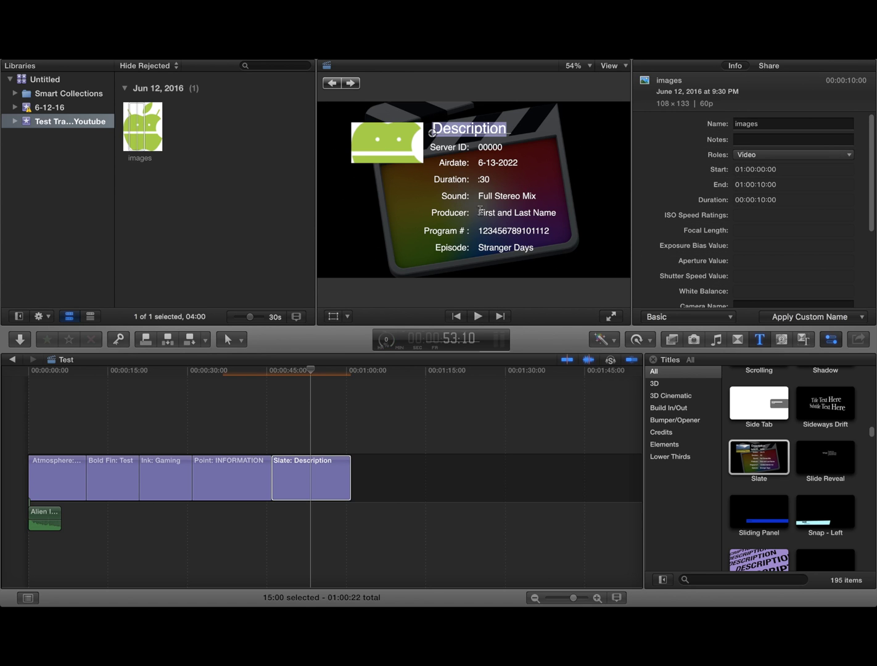
left_click(327, 479)
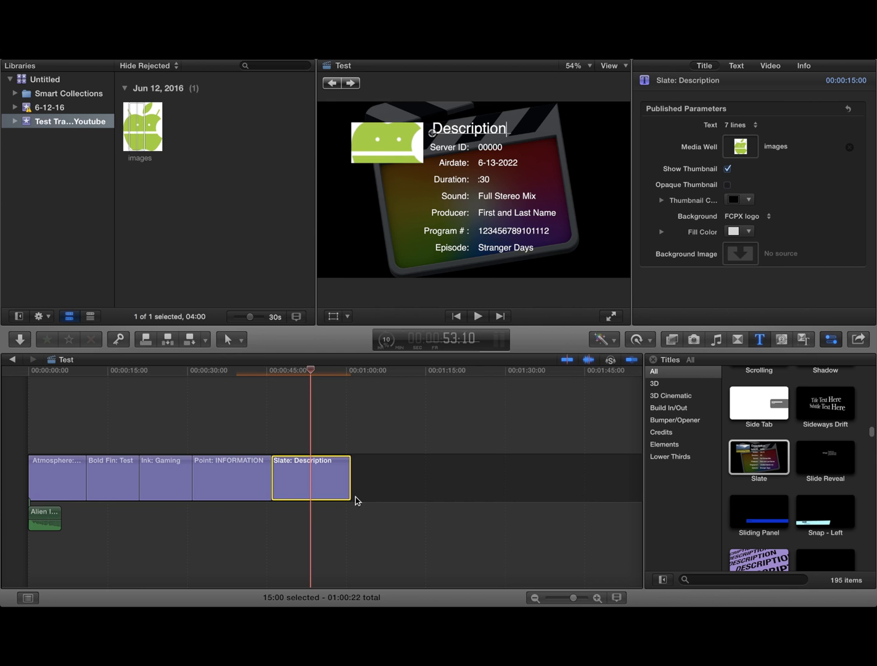
Drag Shoulder Closures from the iTunes Music library into the timeline after Alien Impact
left_click(652, 359)
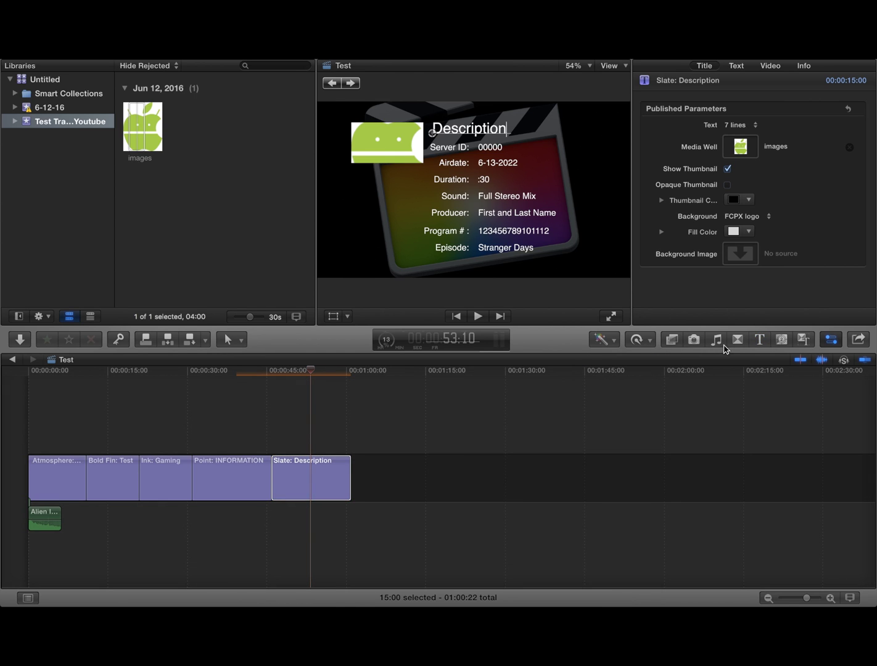
left_click(716, 339)
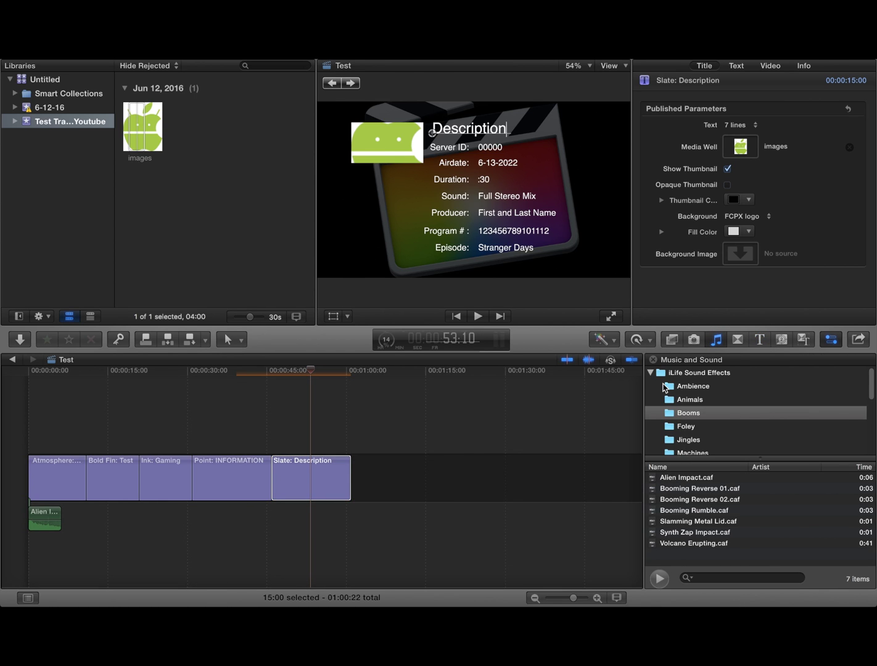
left_click(651, 373)
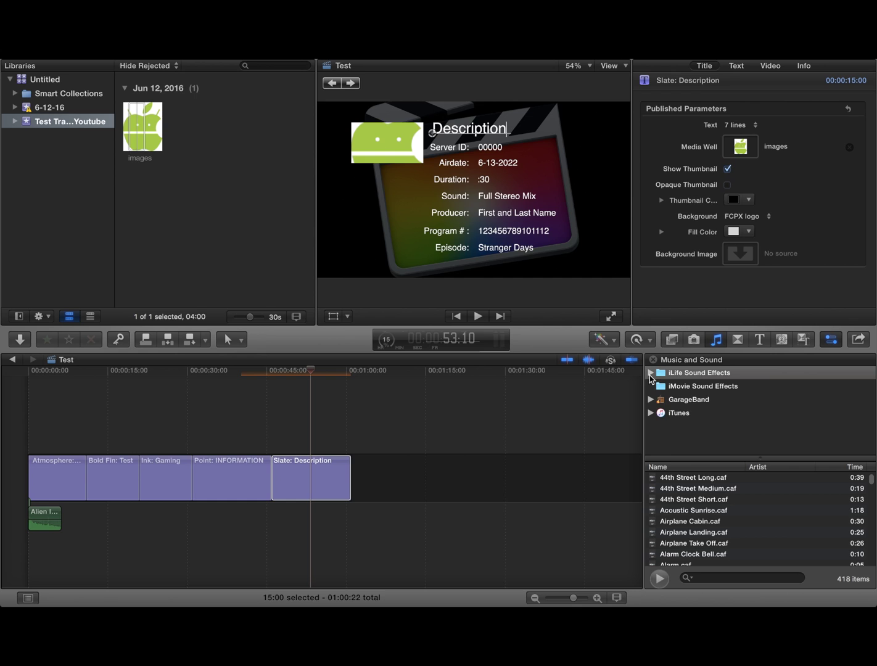
left_click(649, 413)
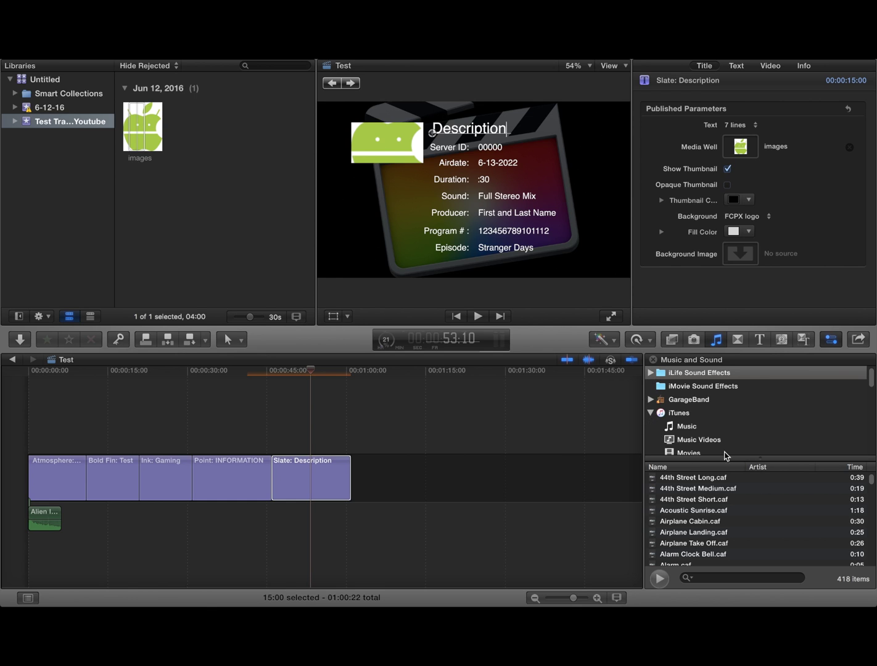
scroll(725, 454, "down", 1)
left_click(687, 418)
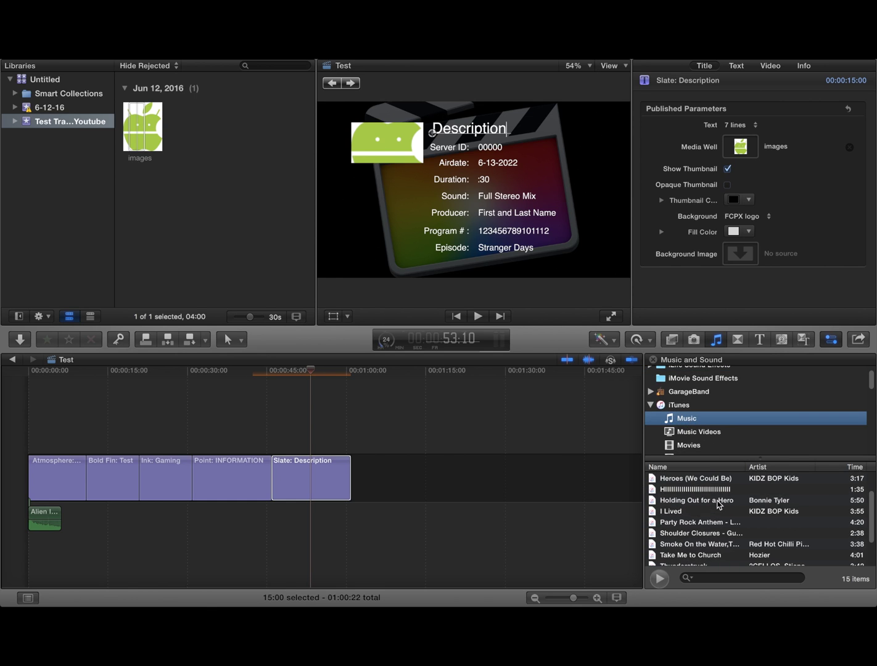
scroll(717, 511, "down", 1)
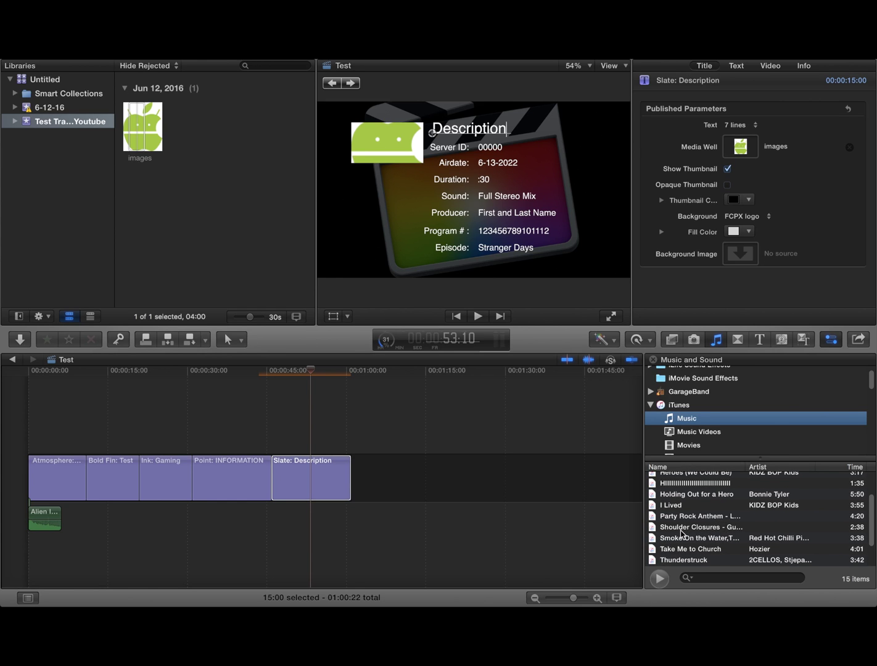
left_click_drag(694, 530, 69, 528)
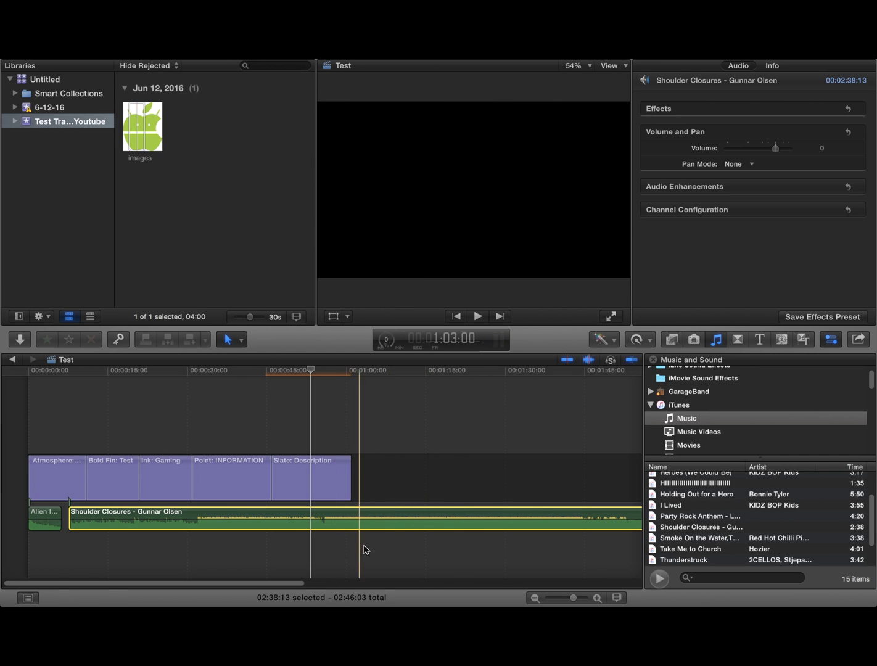
Trim the music clip's end, then undo that trim
right_click(353, 528)
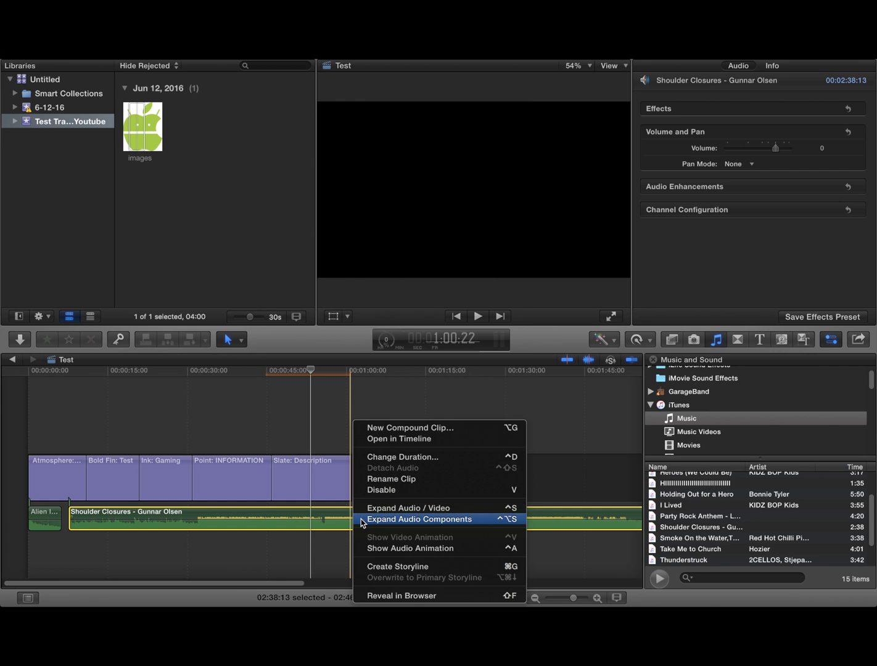
left_click(334, 529)
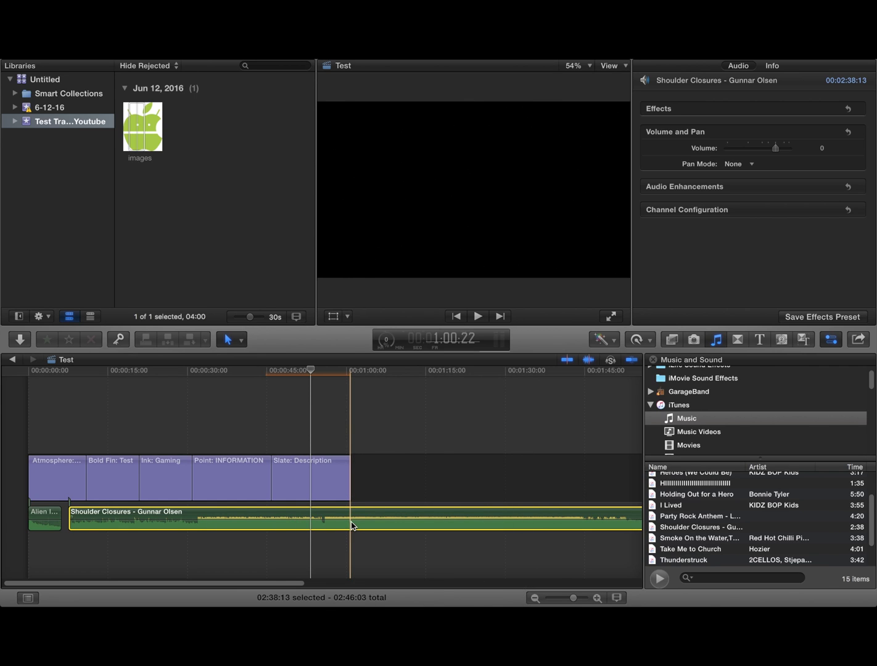
mouse_move(205, 65)
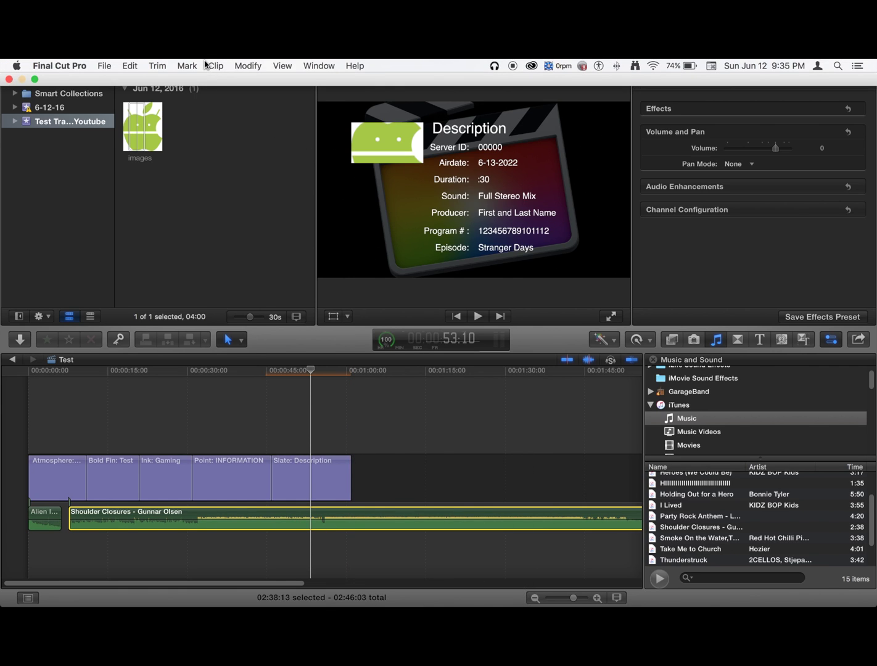
left_click(157, 66)
left_click(198, 141)
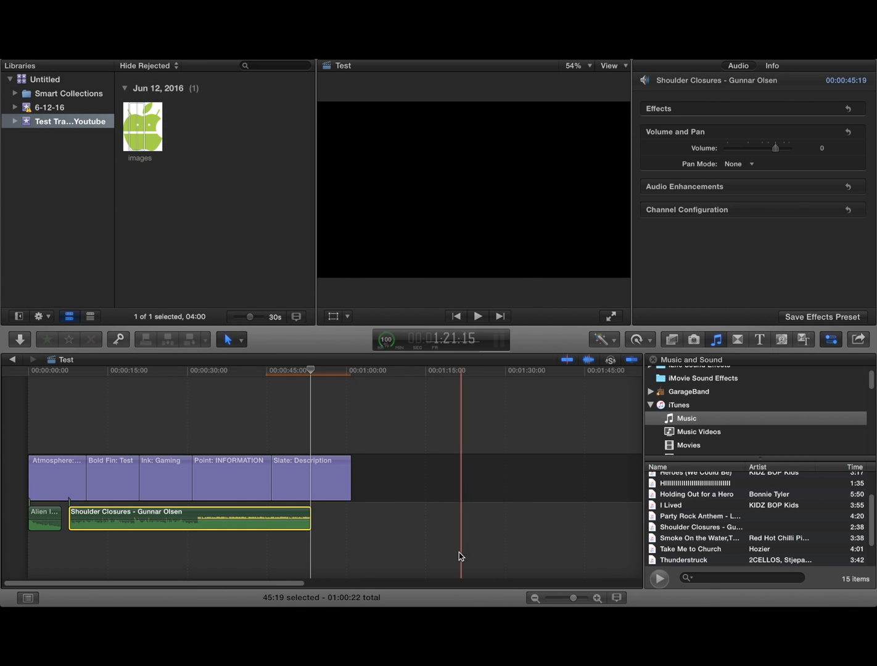
left_click(130, 65)
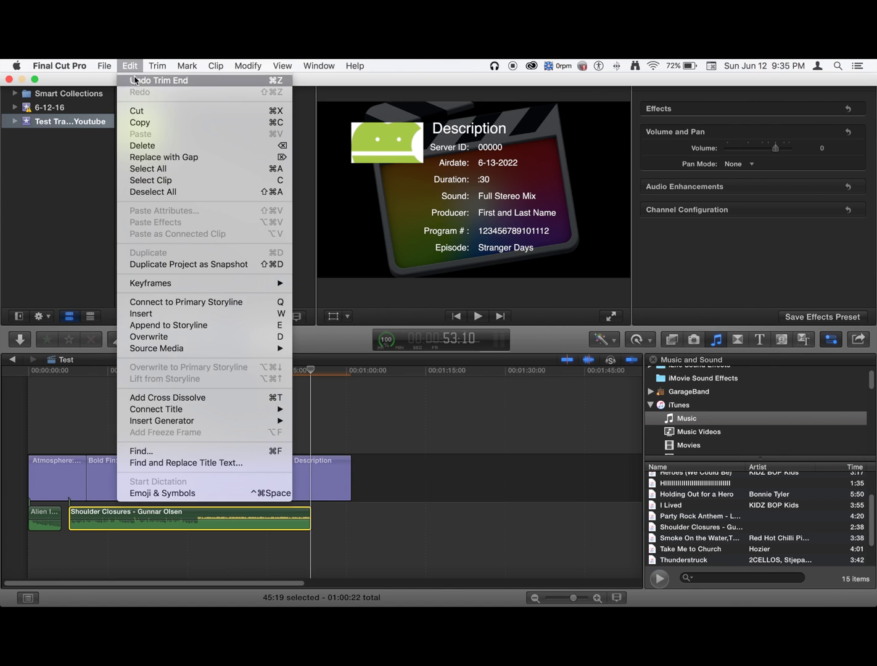
left_click(158, 80)
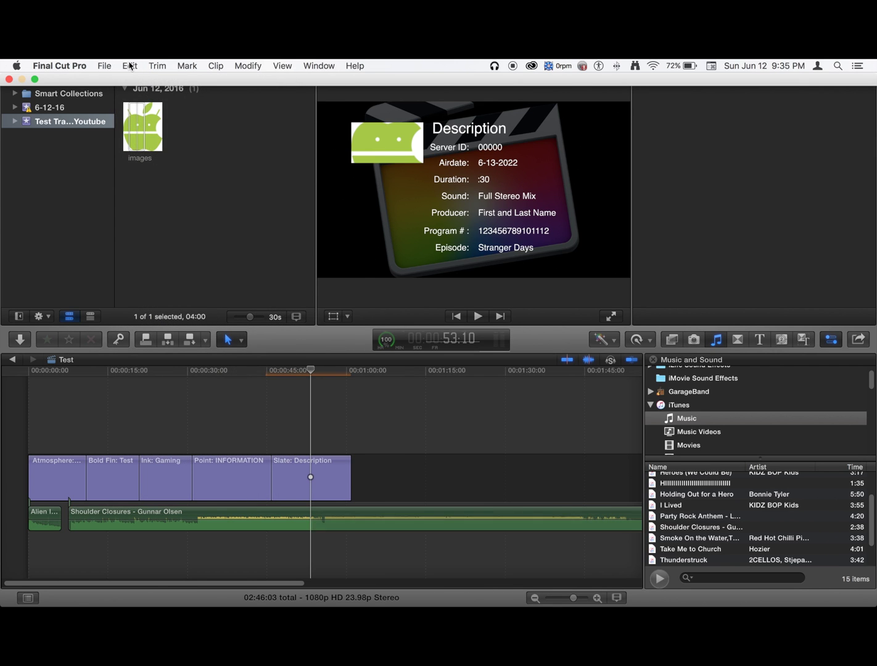
Expand and collapse the music clip's audio components, and start playback
right_click(357, 522)
left_click(374, 515)
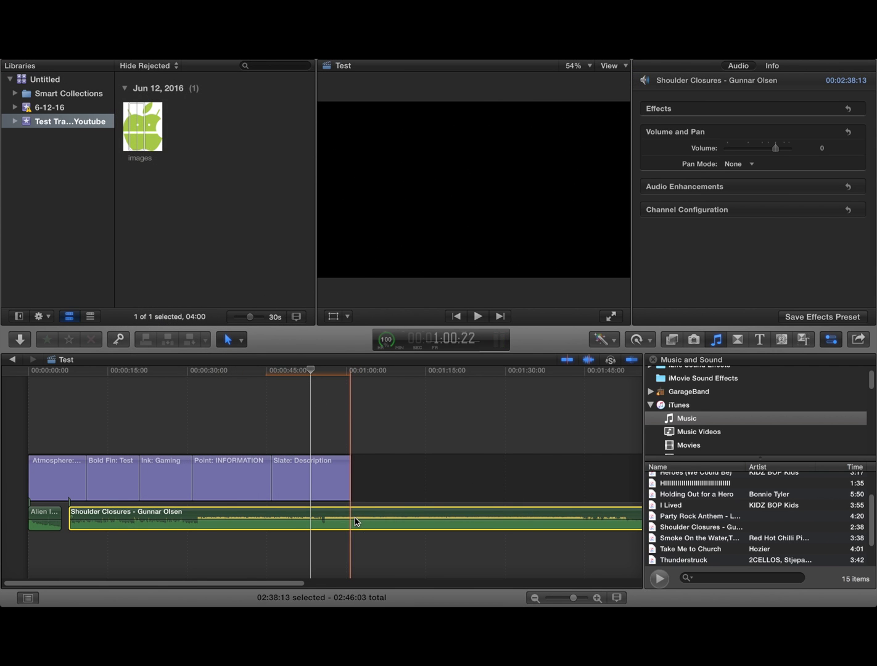
double_click(355, 520)
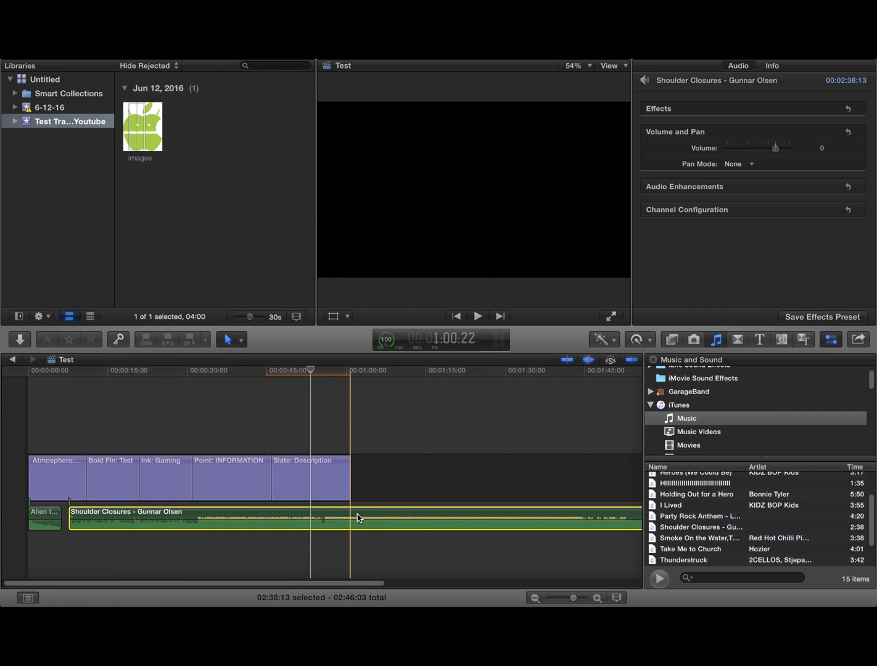
right_click(356, 517)
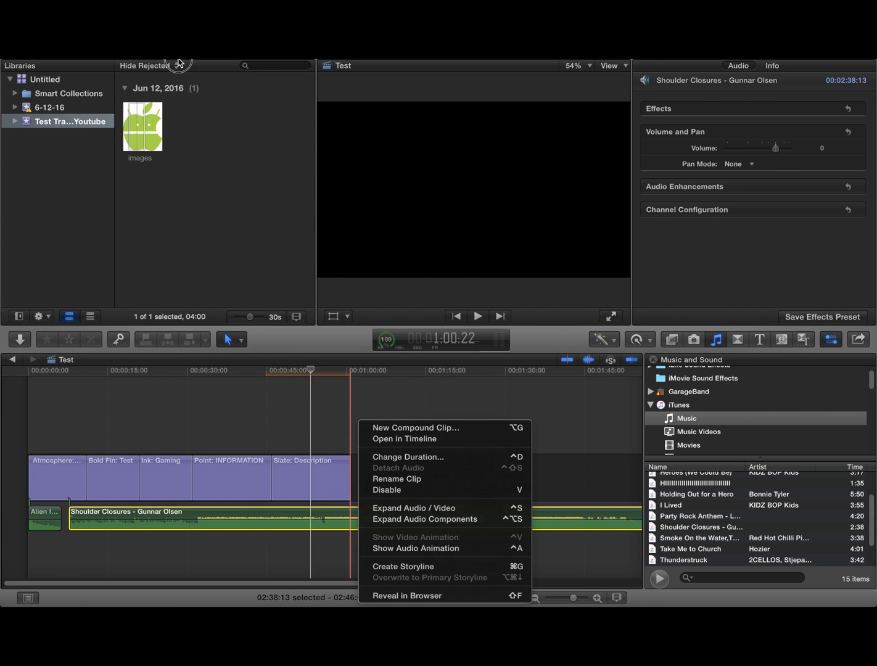
key("Escape")
key("space")
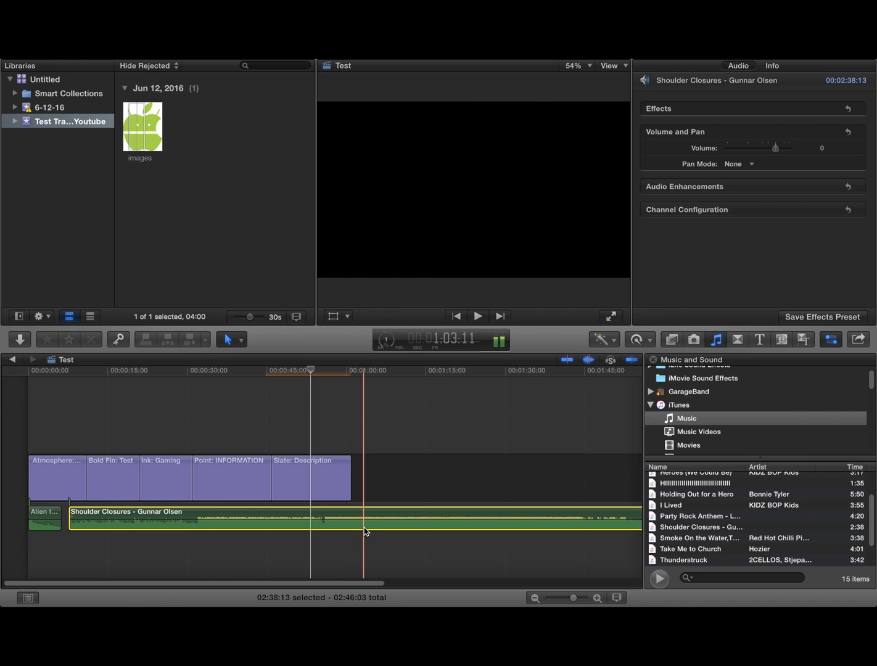
double_click(365, 528)
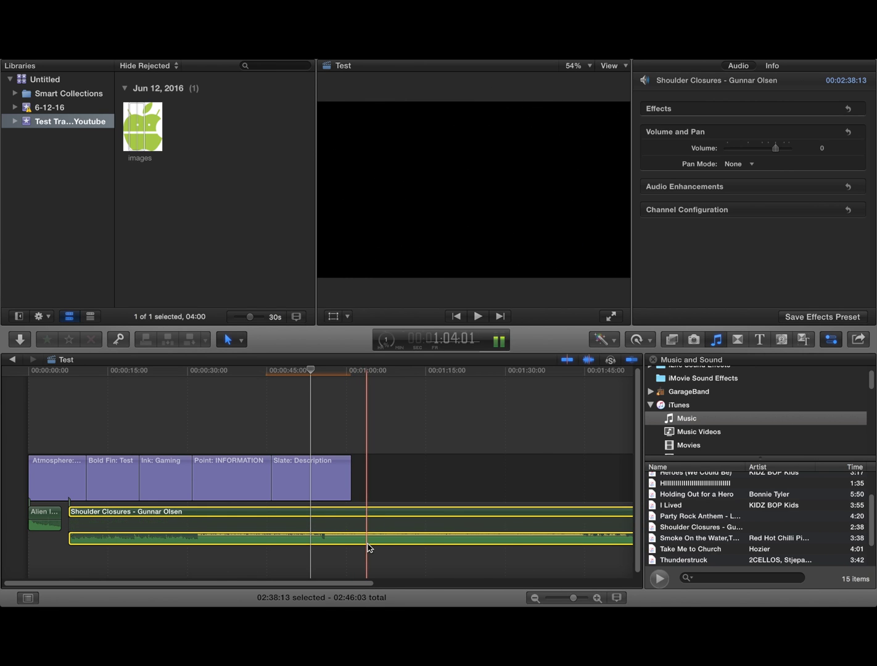
double_click(369, 548)
Trim Shoulder Closures to end at the playhead where the Slate title ends
left_click_drag(312, 372, 353, 374)
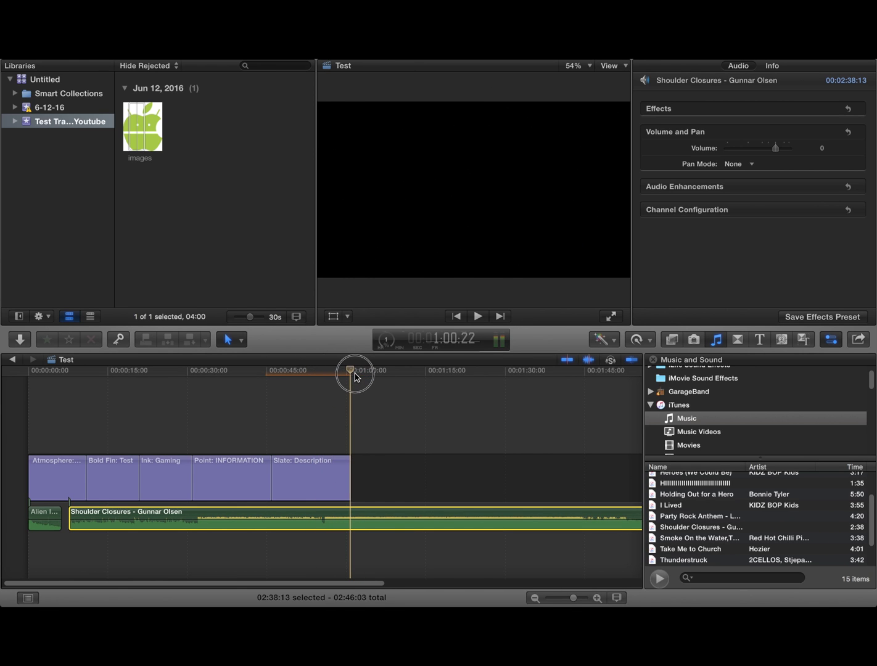
left_click(156, 66)
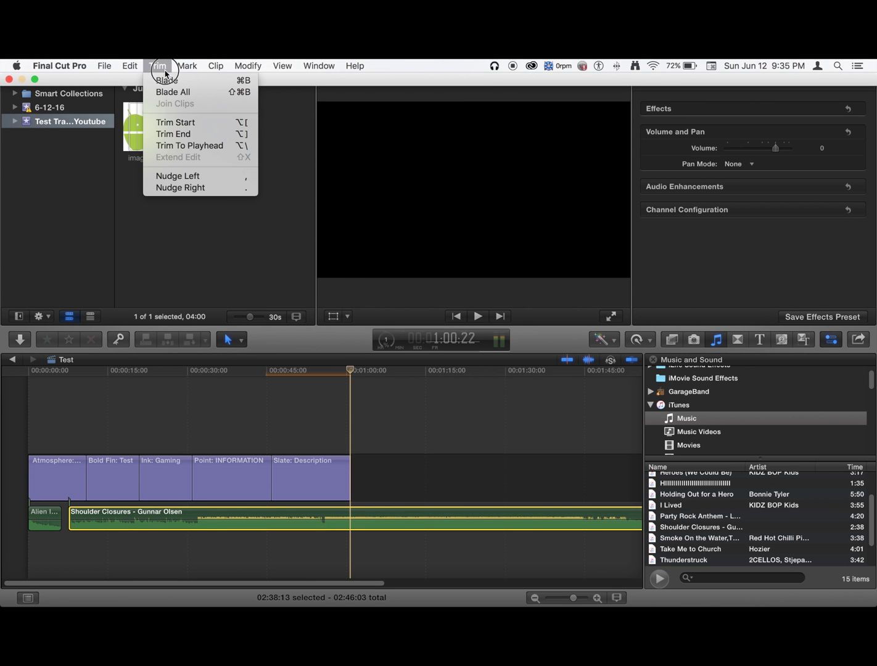
left_click(174, 133)
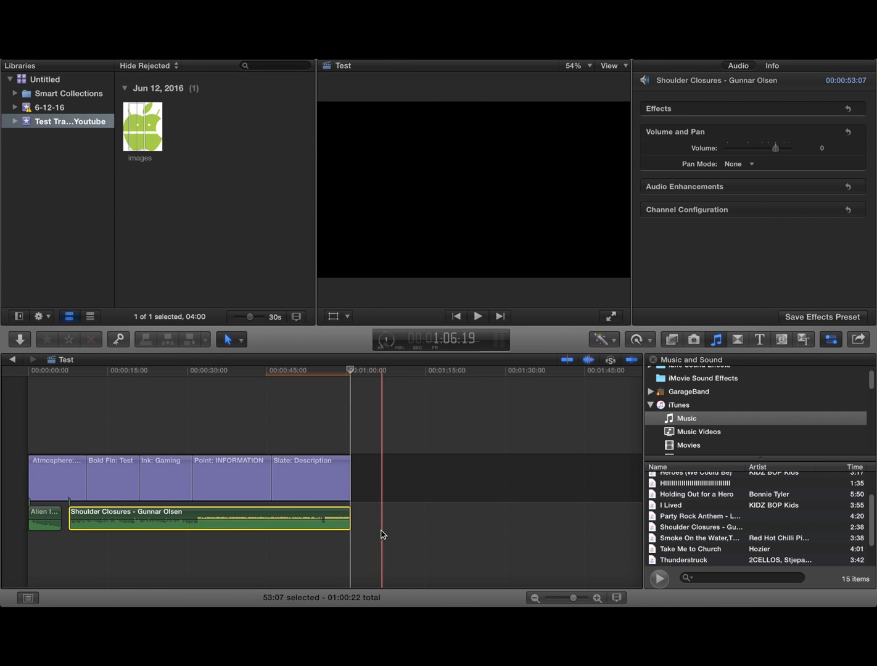
left_click(456, 316)
Play the trailer full screen from the start, pausing on the final slate, then exit
left_click(461, 317)
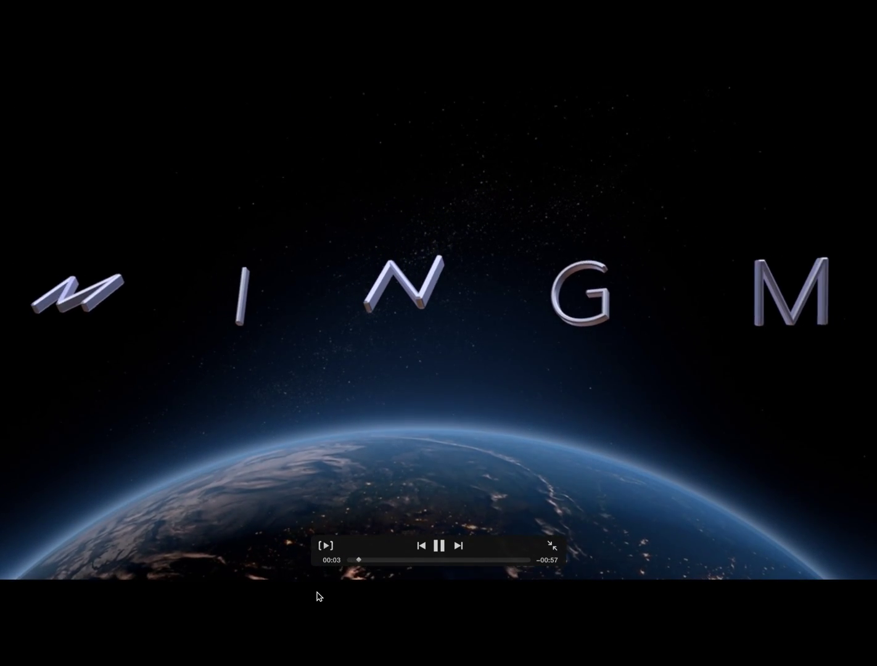
left_click(439, 546)
left_click_drag(365, 560, 331, 567)
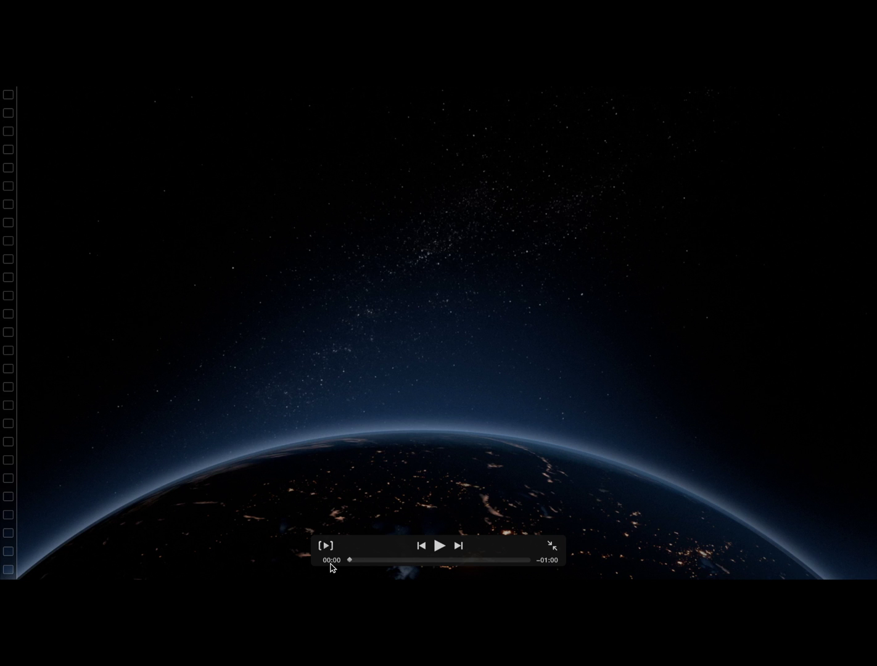
key("XF86AudioRaiseVolume")
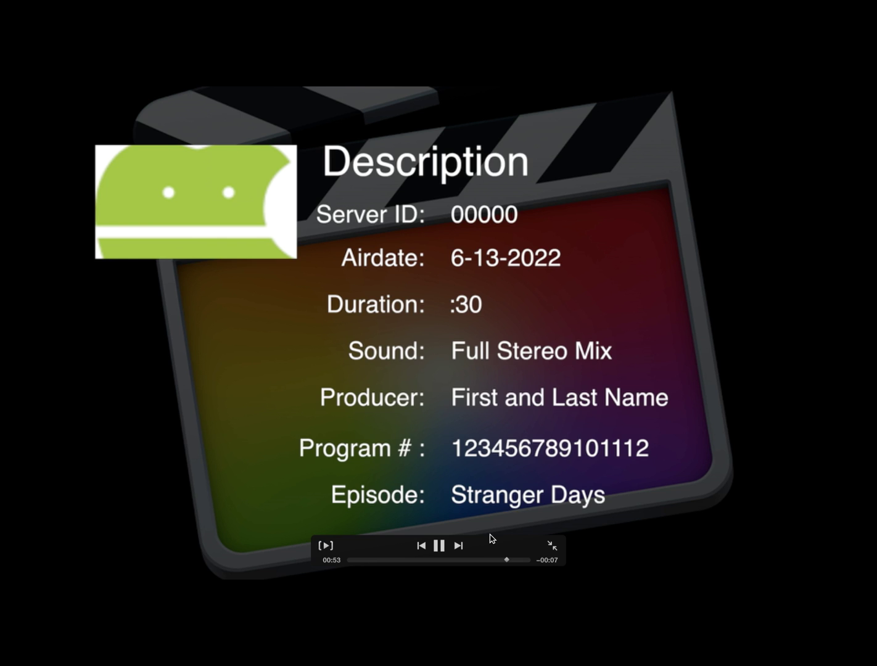
left_click(442, 547)
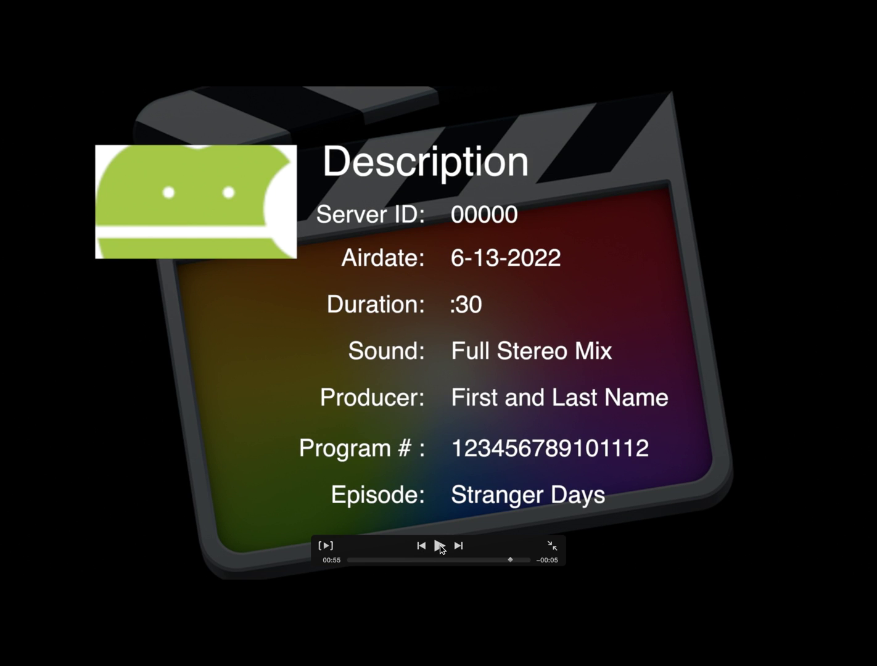
key("Escape")
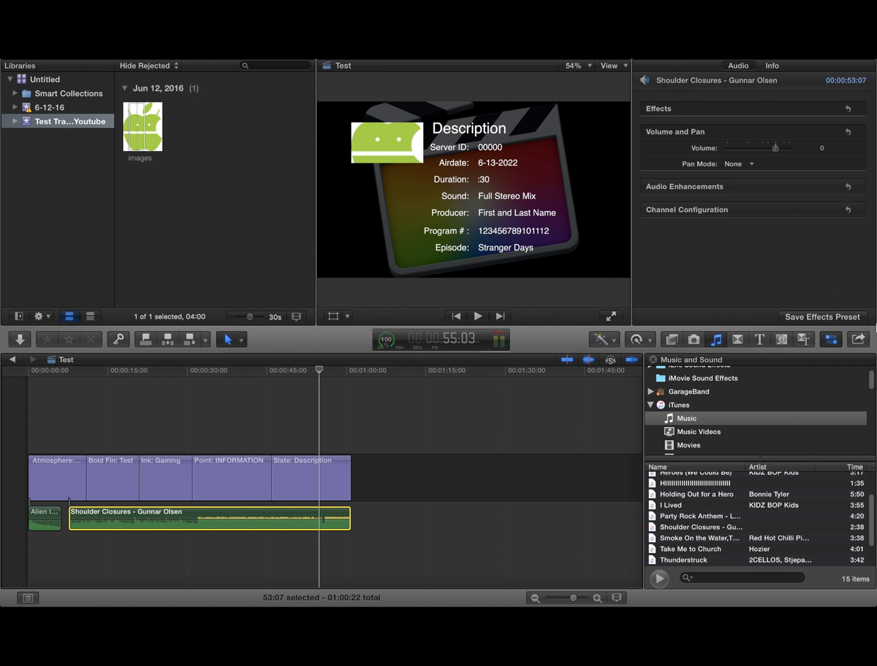
left_click(859, 339)
left_click(316, 281)
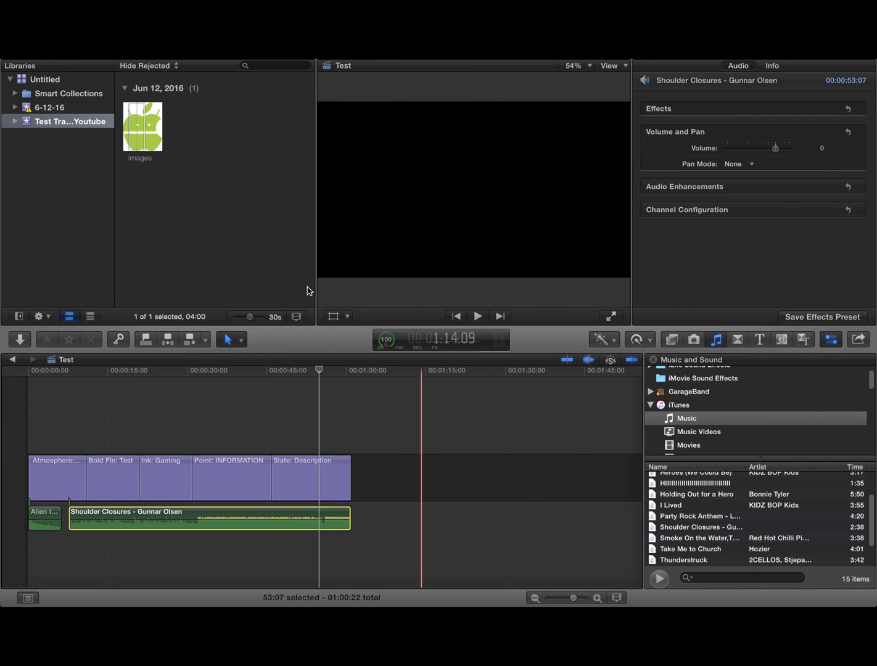